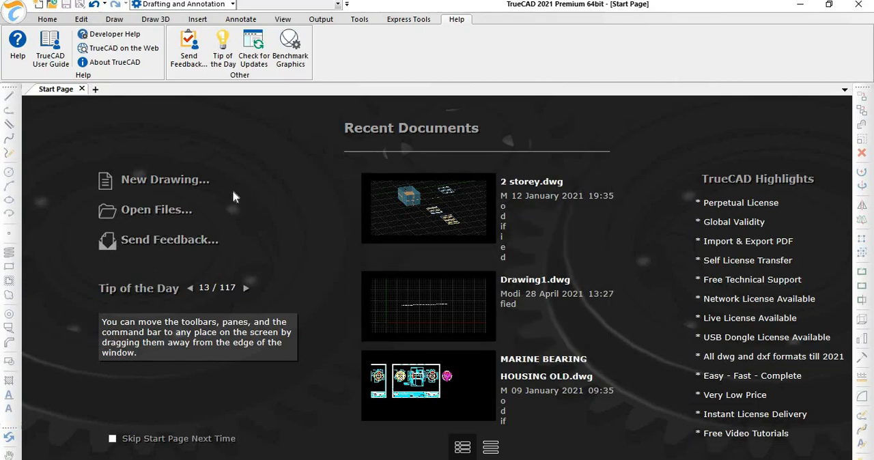
{"action": "left_click", "coordinate": [176, 208]}
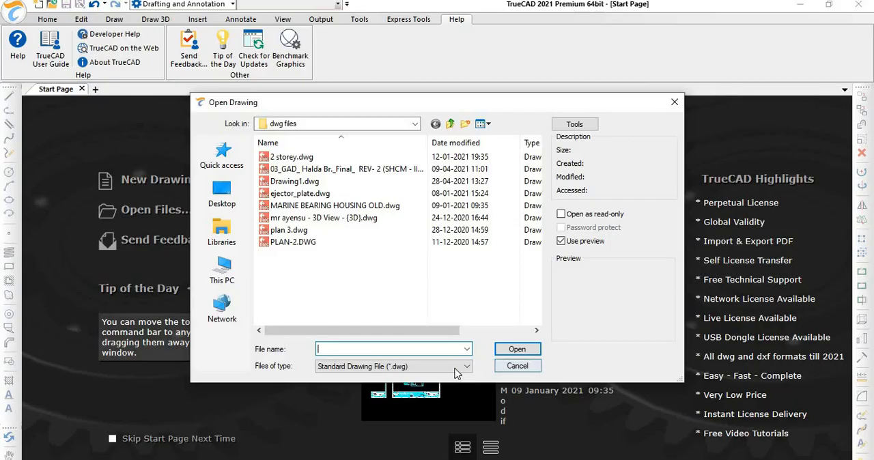
{"action": "left_click", "coordinate": [457, 369]}
{"action": "left_click", "coordinate": [457, 370]}
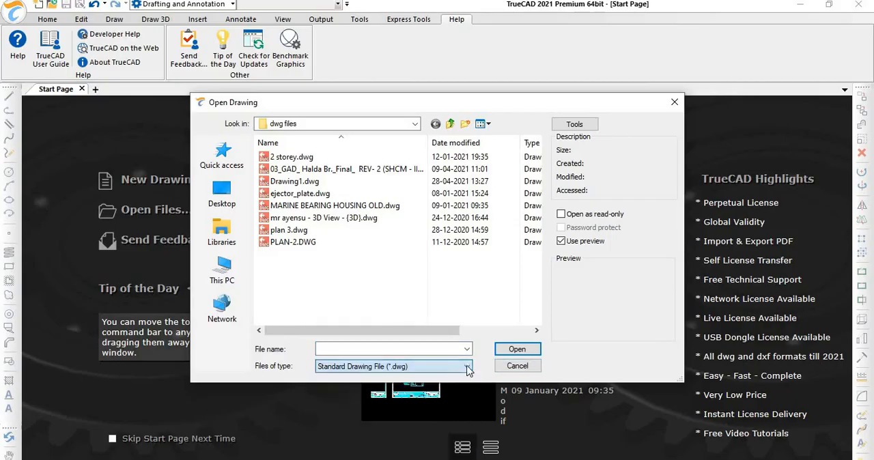
{"action": "left_click", "coordinate": [516, 366]}
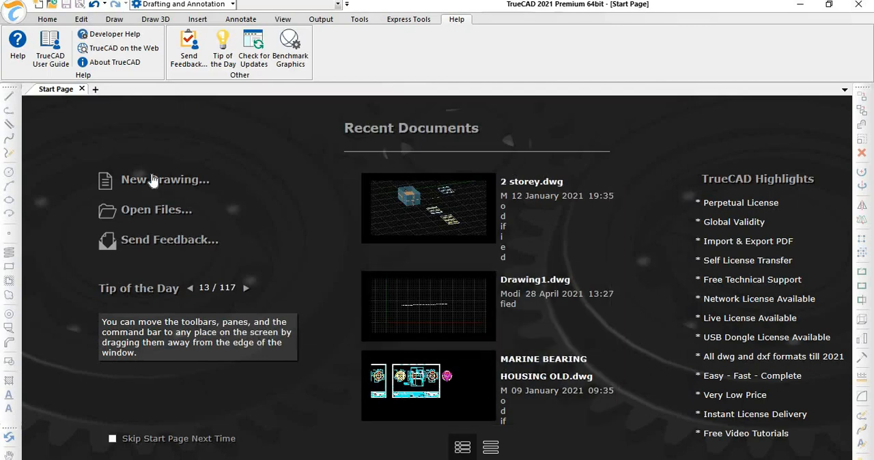
Step: Create a new drawing from the icad.dwt template
{"action": "left_click", "coordinate": [158, 181]}
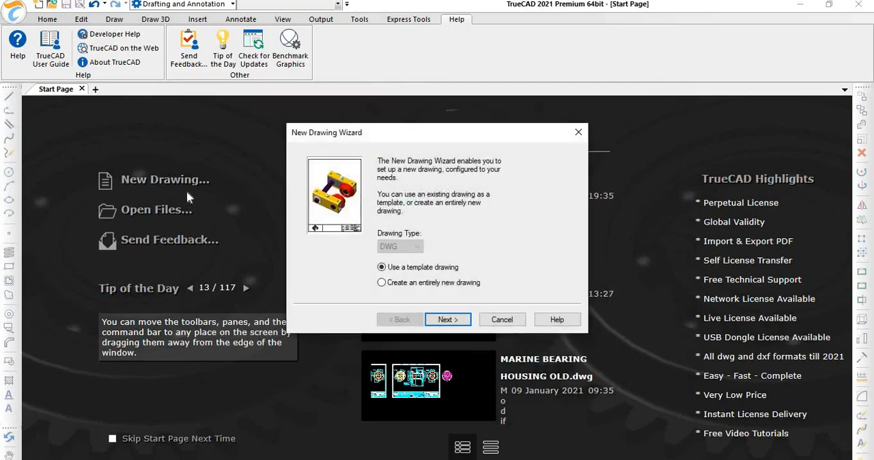
{"action": "left_click", "coordinate": [437, 321]}
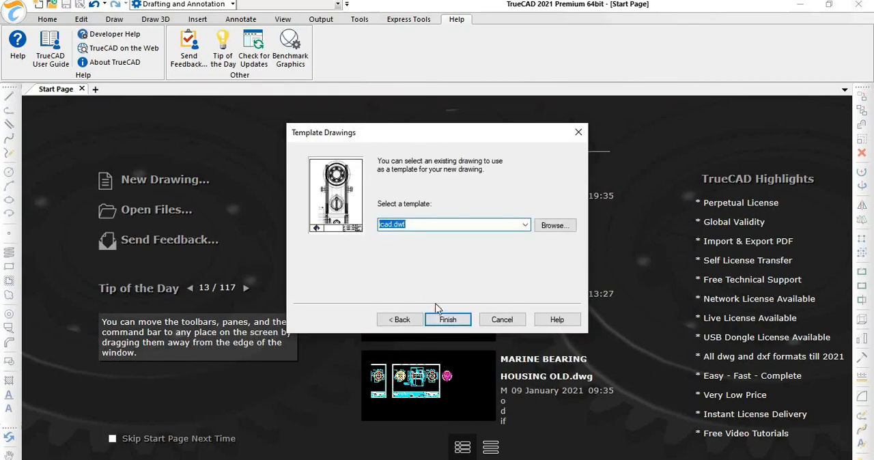
{"action": "left_click", "coordinate": [448, 321]}
{"action": "left_click", "coordinate": [448, 321]}
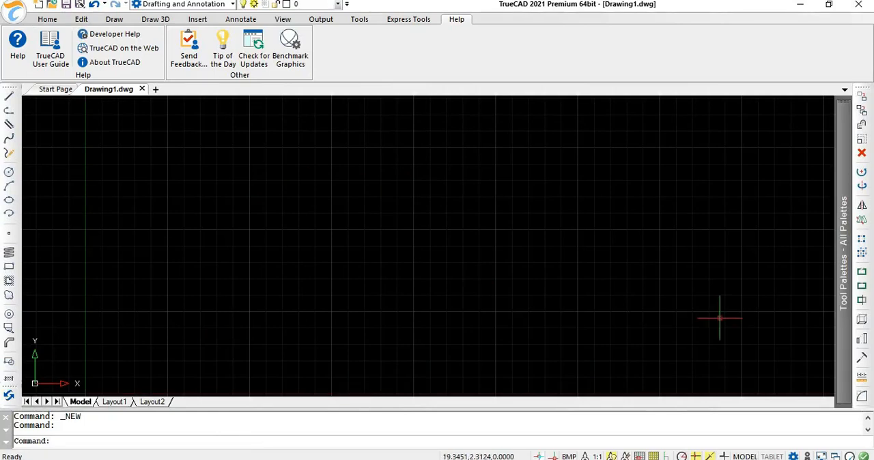
{"action": "mouse_move", "coordinate": [846, 144]}
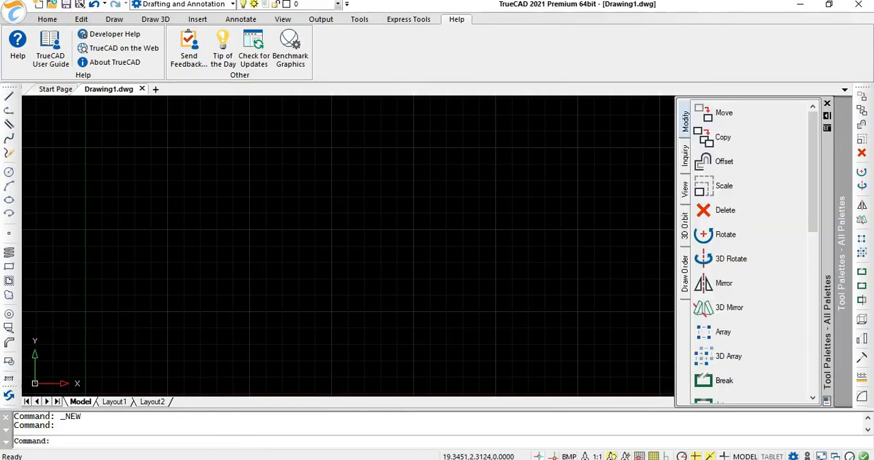
{"action": "right_click", "coordinate": [298, 214]}
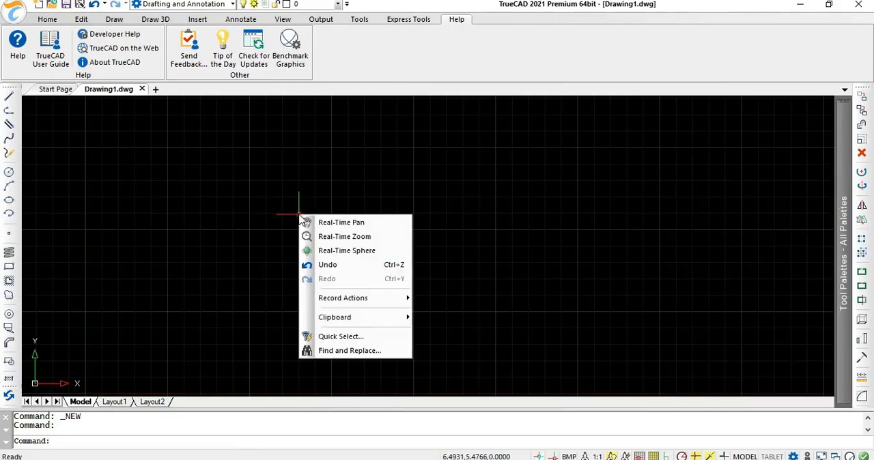
{"action": "left_click", "coordinate": [342, 209]}
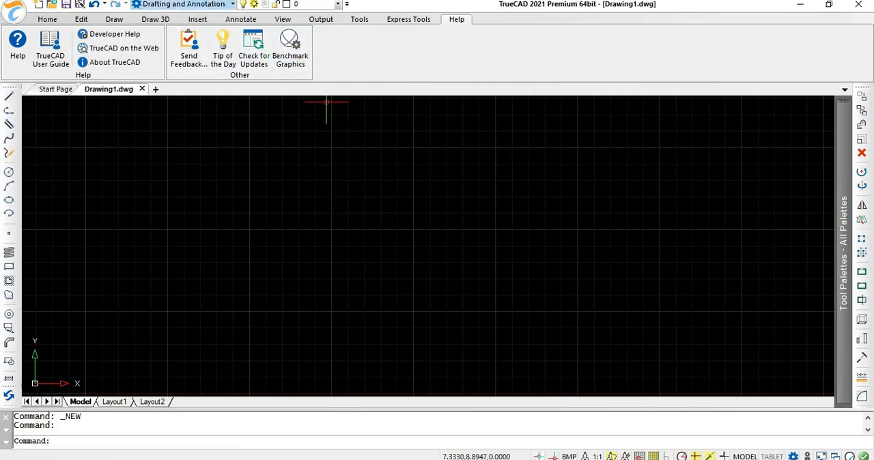
Step: Switch the workspace to TrueCAD Classic and return it to Drafting and Annotation
{"action": "left_click", "coordinate": [47, 19]}
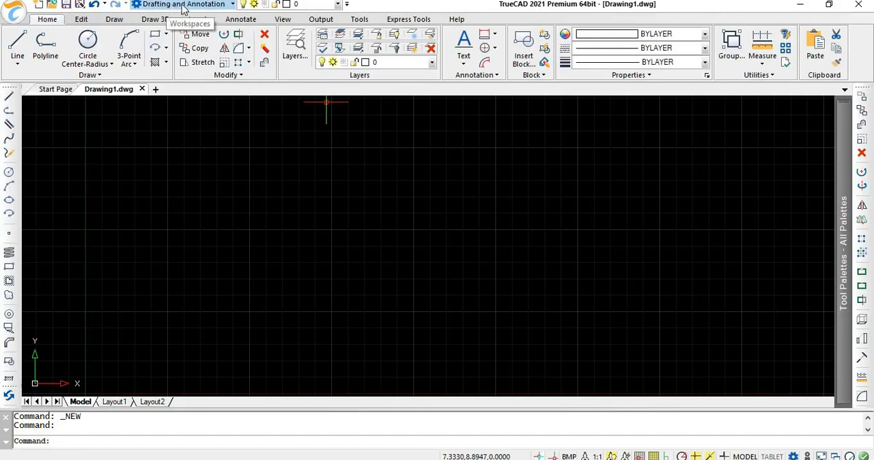
{"action": "left_click", "coordinate": [179, 5]}
{"action": "left_click", "coordinate": [176, 32]}
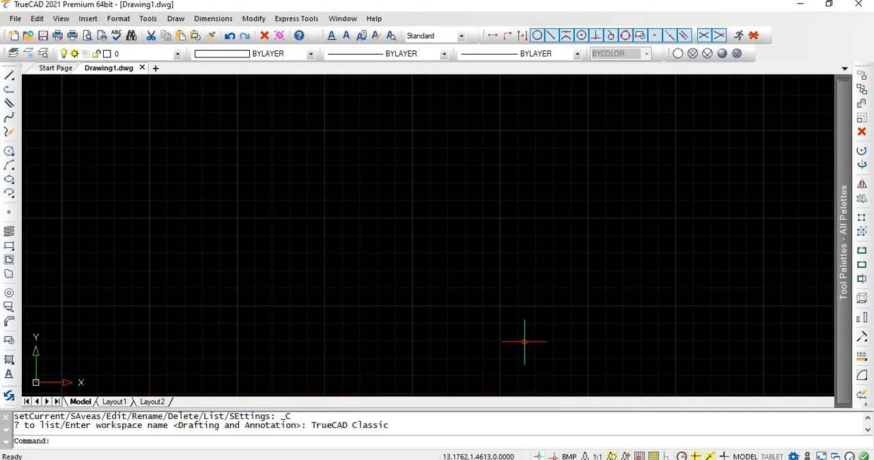
{"action": "left_click", "coordinate": [793, 456]}
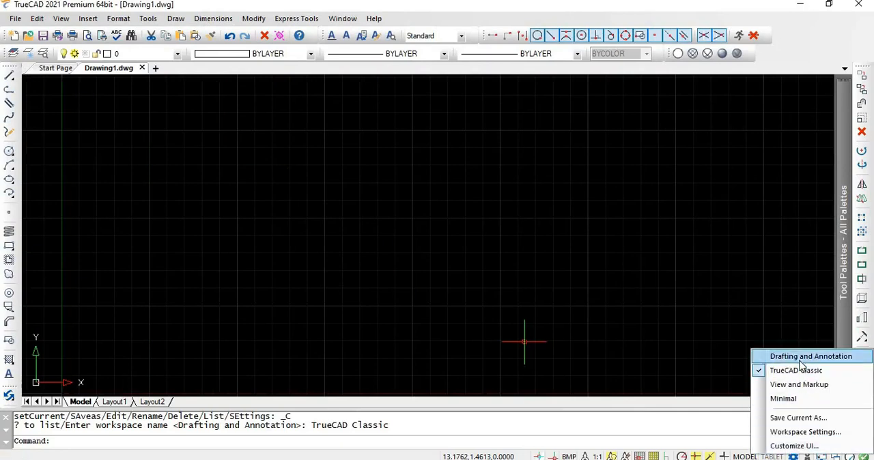
{"action": "left_click", "coordinate": [799, 358]}
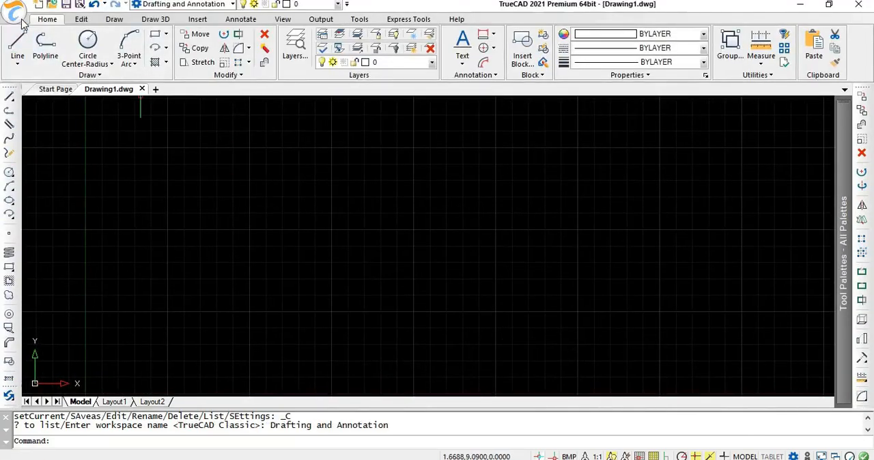
Step: Examine which file types can be opened as drawings, closing the dialog without opening a file
{"action": "left_click", "coordinate": [19, 19]}
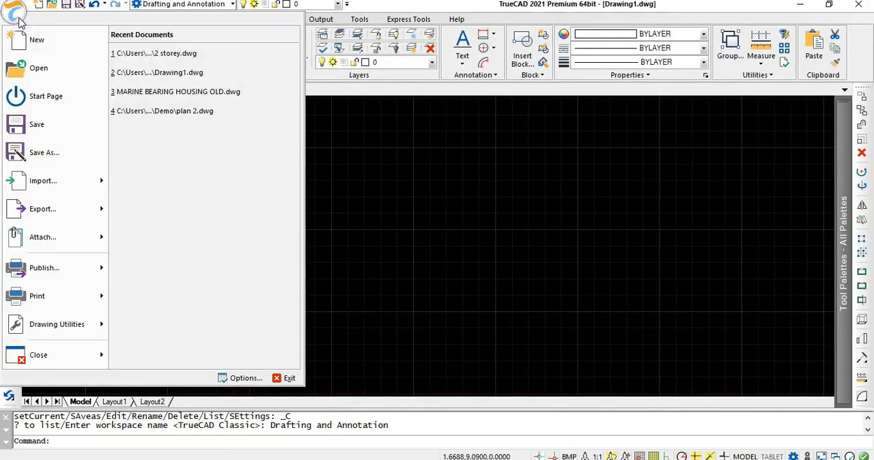
{"action": "left_click", "coordinate": [47, 80]}
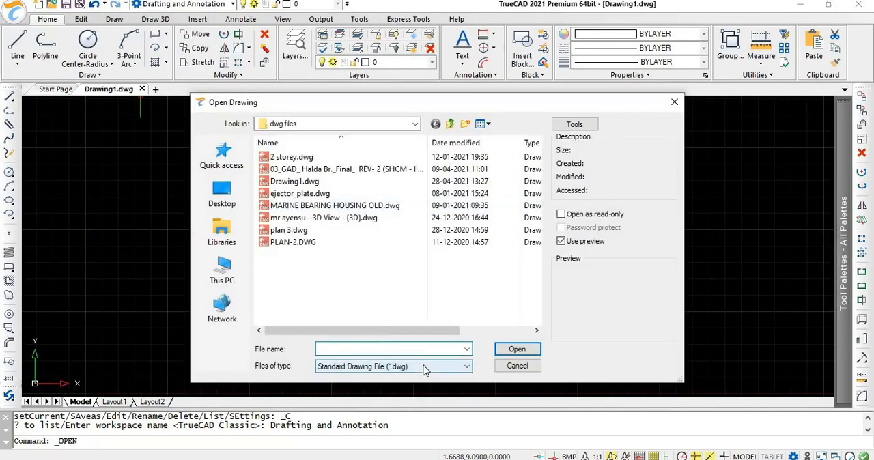
{"action": "left_click", "coordinate": [426, 367]}
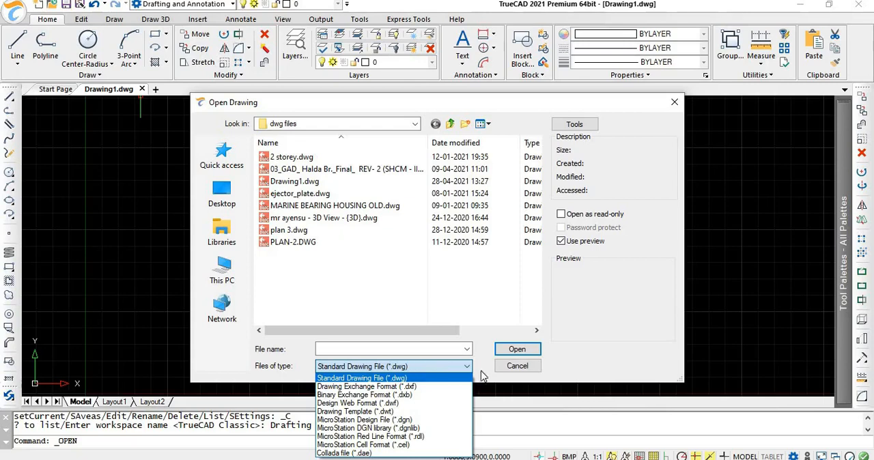
{"action": "left_click", "coordinate": [510, 374]}
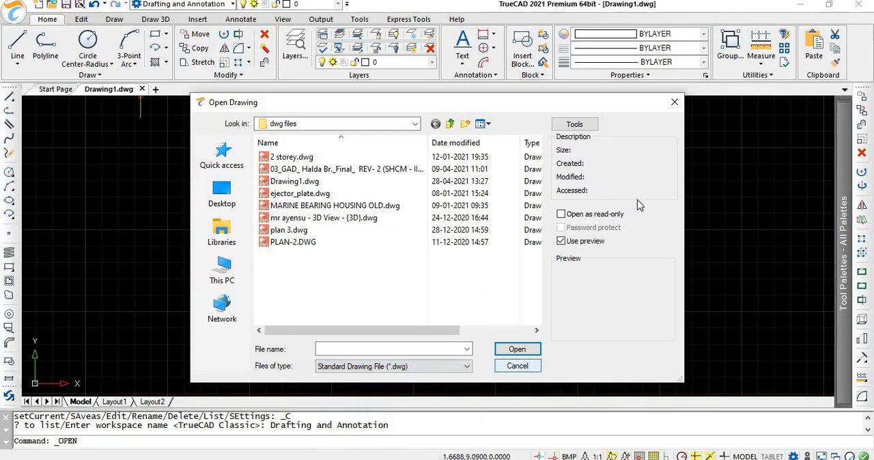
{"action": "left_click", "coordinate": [674, 103]}
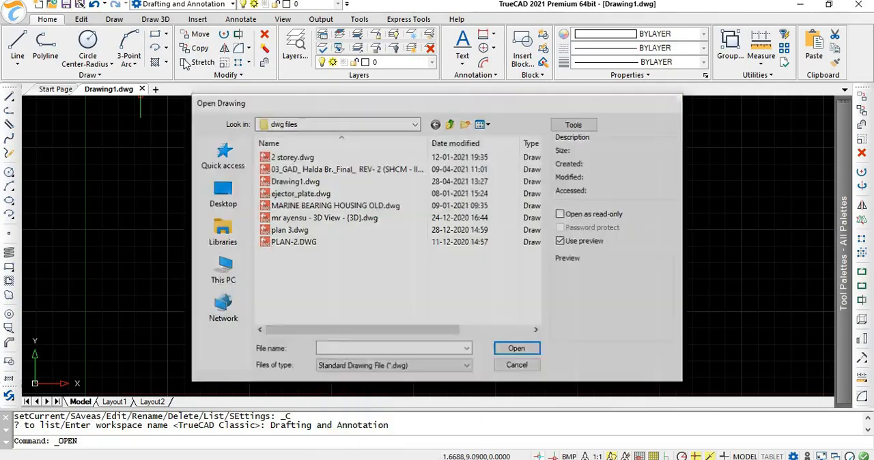
Step: Examine which file formats and versions the drawing can be saved in, closing the dialog without saving
{"action": "left_click", "coordinate": [15, 14]}
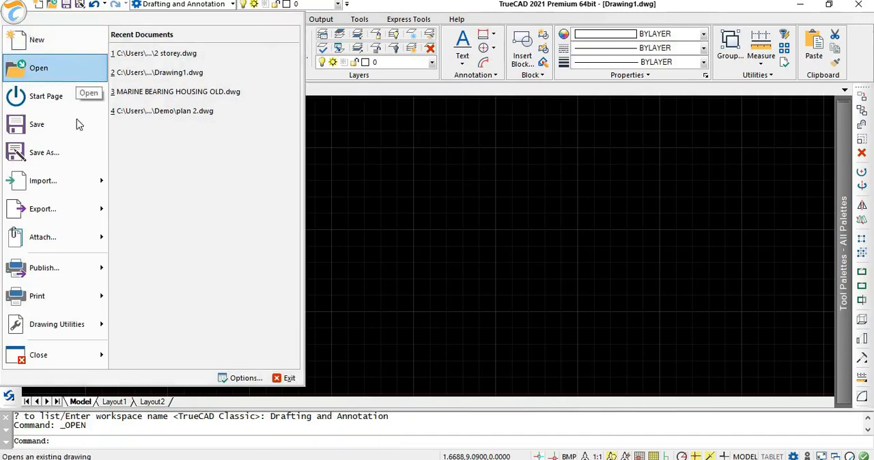
{"action": "left_click", "coordinate": [92, 142]}
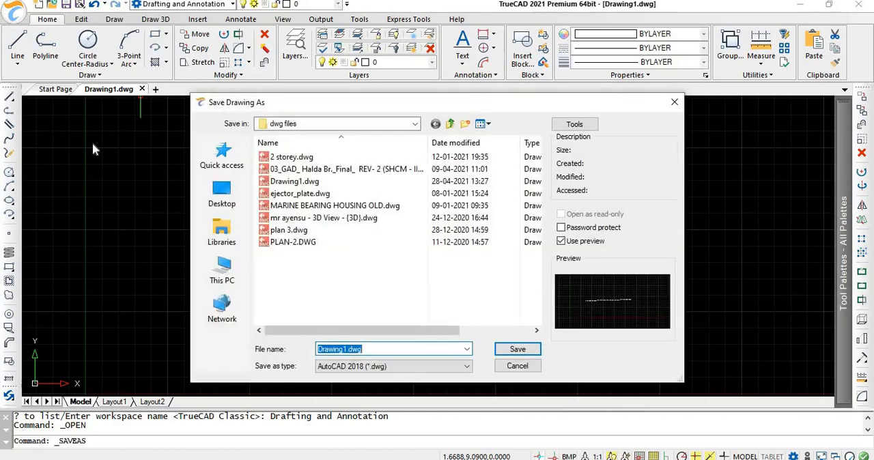
{"action": "left_click", "coordinate": [426, 372]}
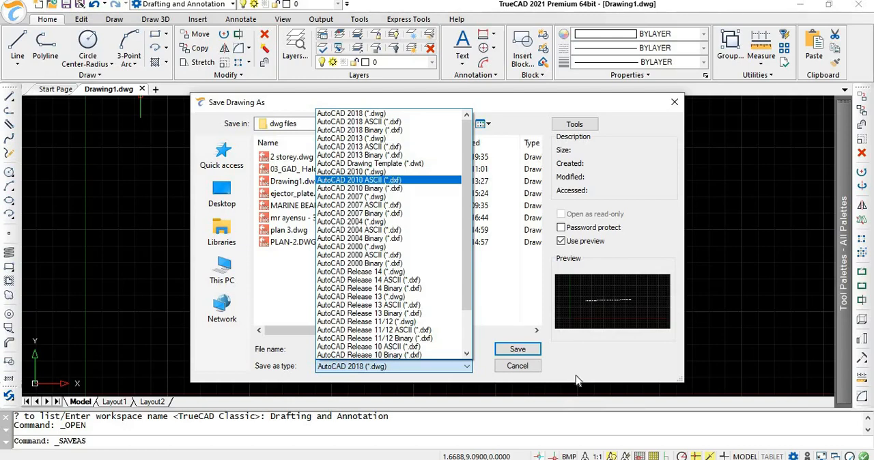
{"action": "left_click", "coordinate": [532, 368]}
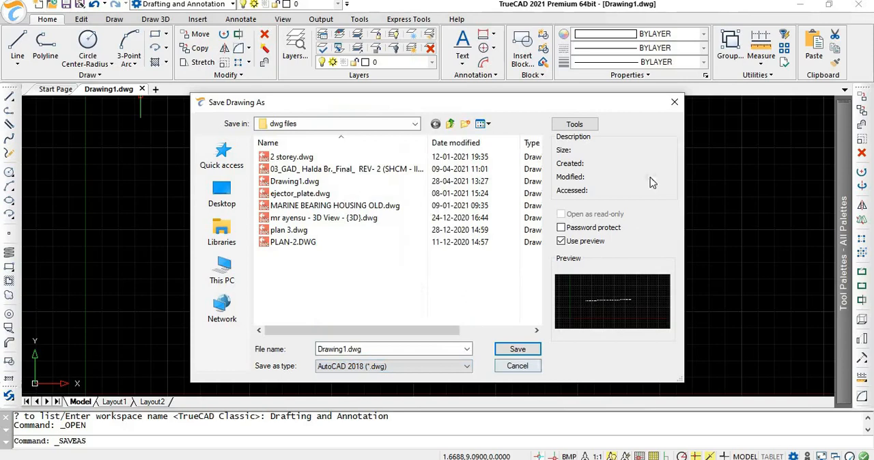
{"action": "left_click", "coordinate": [671, 104]}
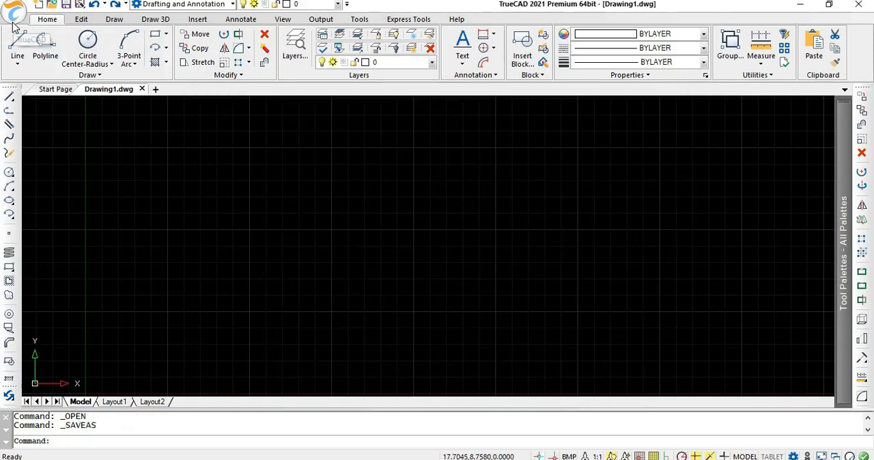
Step: Examine the available import and export file formats for the drawing
{"action": "left_click", "coordinate": [15, 14]}
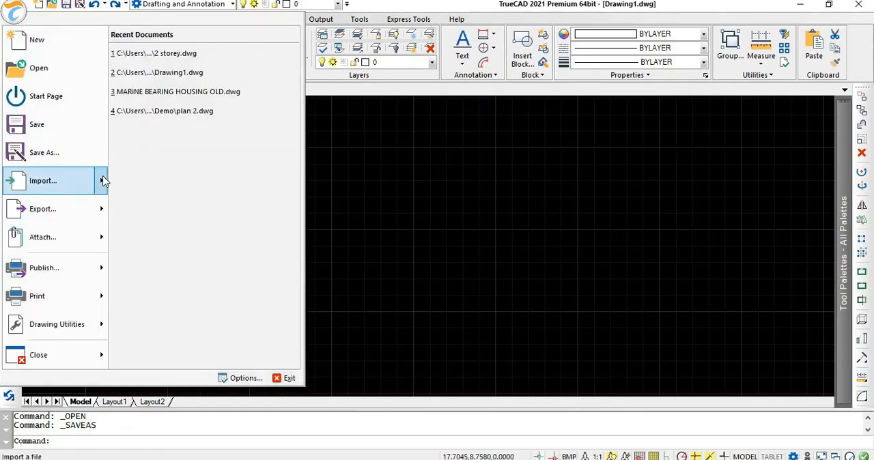
{"action": "mouse_move", "coordinate": [103, 180]}
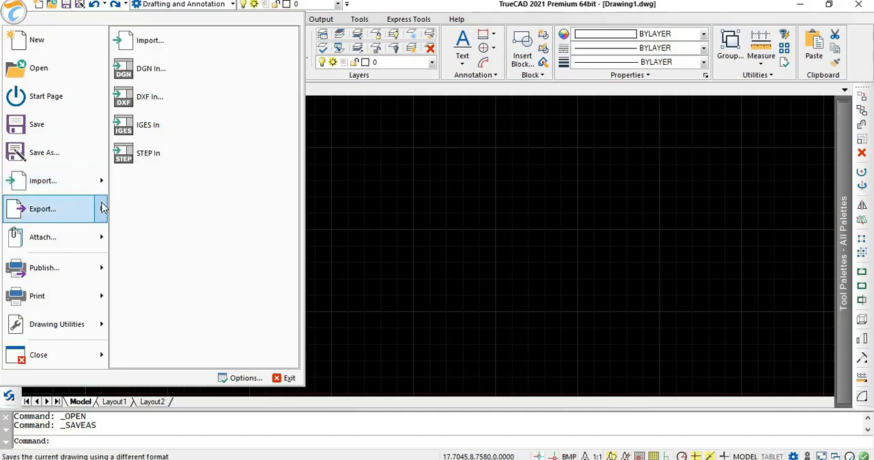
{"action": "mouse_move", "coordinate": [102, 207]}
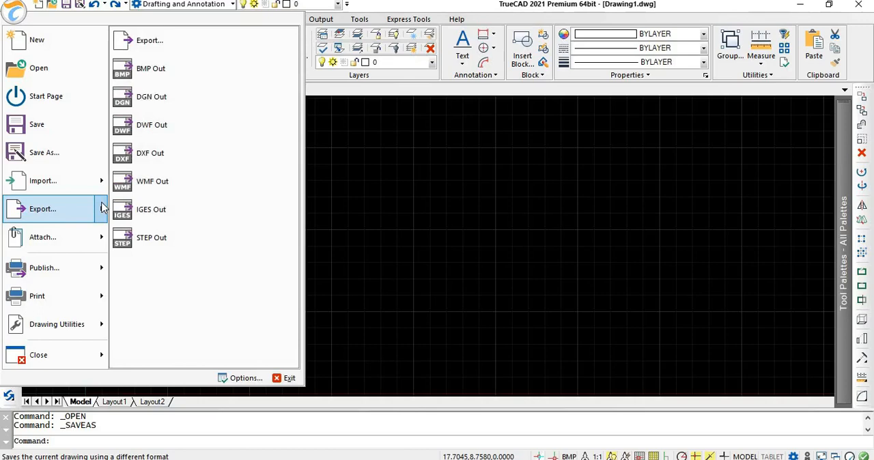
Step: Turn ortho mode off and draw a single horizontal line about 5.02 units long near the middle of the drawing area
{"action": "key", "text": "F8"}
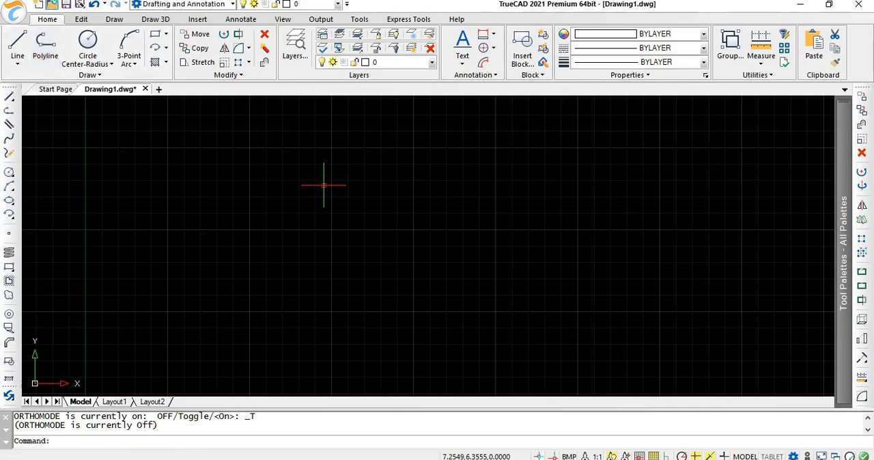
{"action": "left_click", "coordinate": [18, 43]}
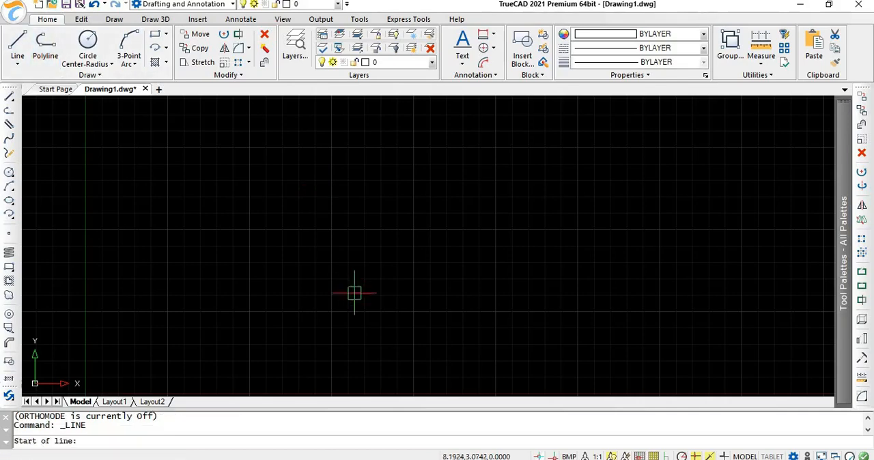
{"action": "left_click", "coordinate": [281, 234]}
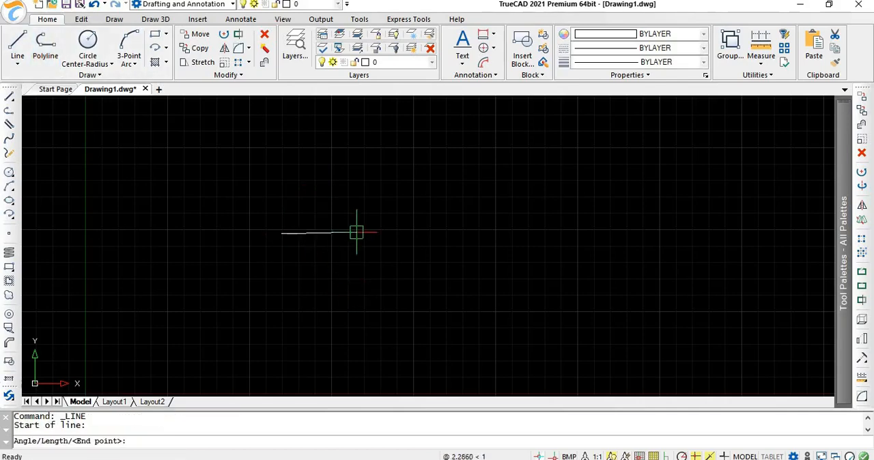
{"action": "left_click", "coordinate": [446, 235]}
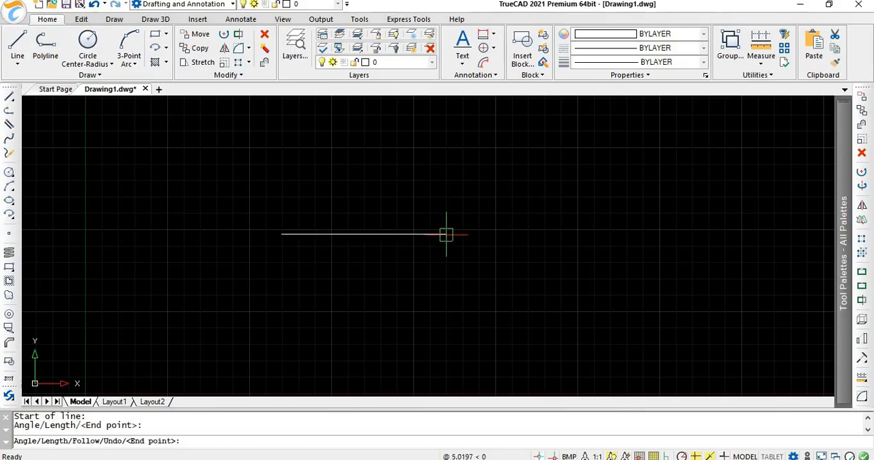
{"action": "key", "text": "Return"}
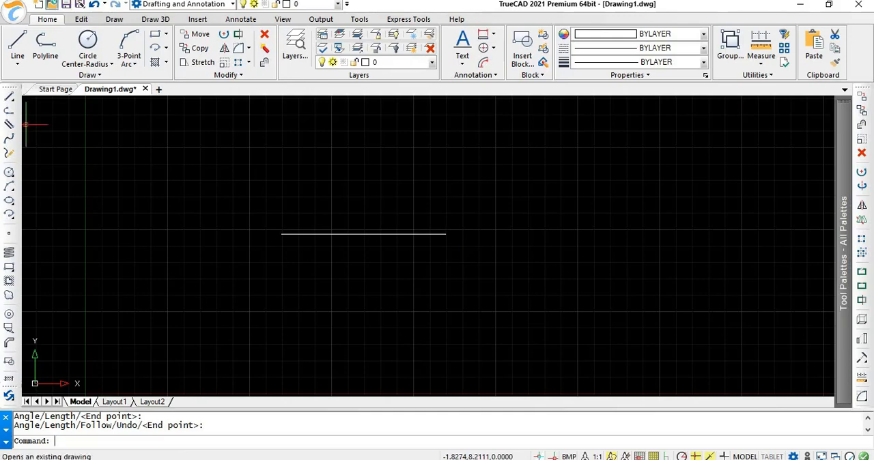
{"action": "left_click", "coordinate": [79, 64]}
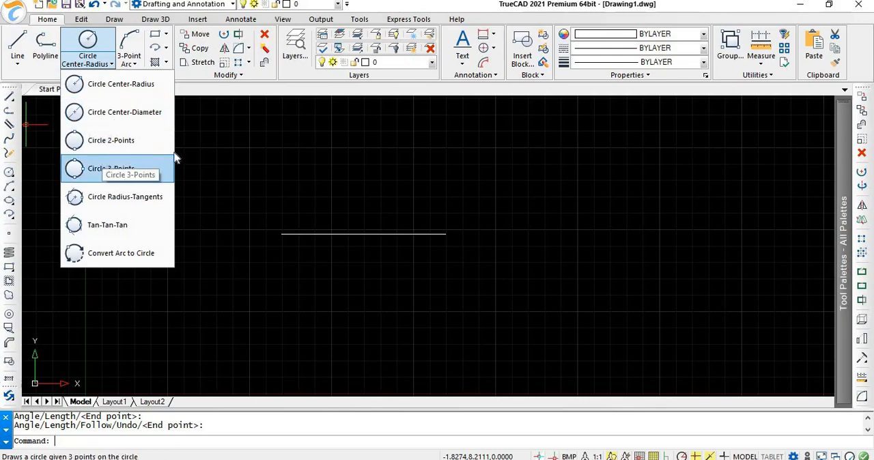
{"action": "left_click", "coordinate": [134, 64]}
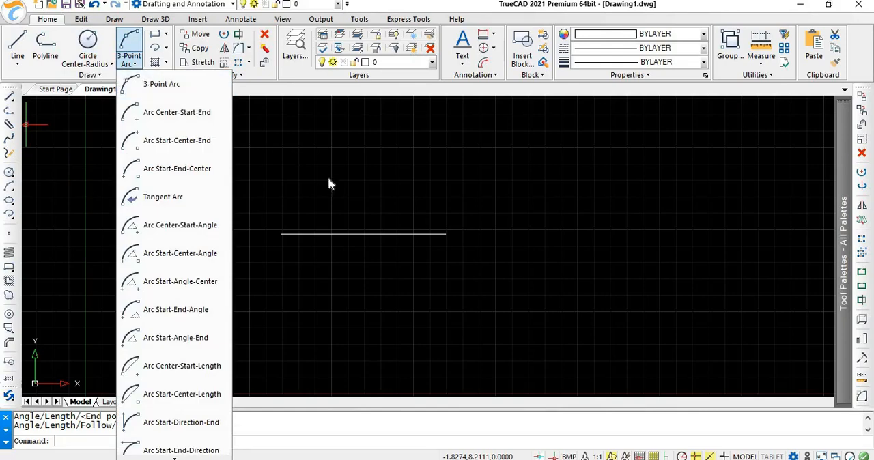
Step: Draw a rectangle with a diagonal of about 5.49 units beside the horizontal line, on its right
{"action": "left_click", "coordinate": [156, 35]}
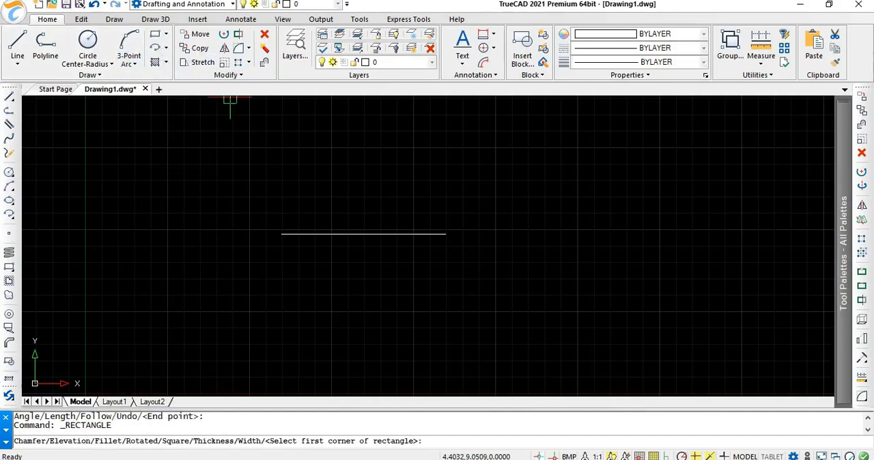
{"action": "left_click", "coordinate": [521, 178]}
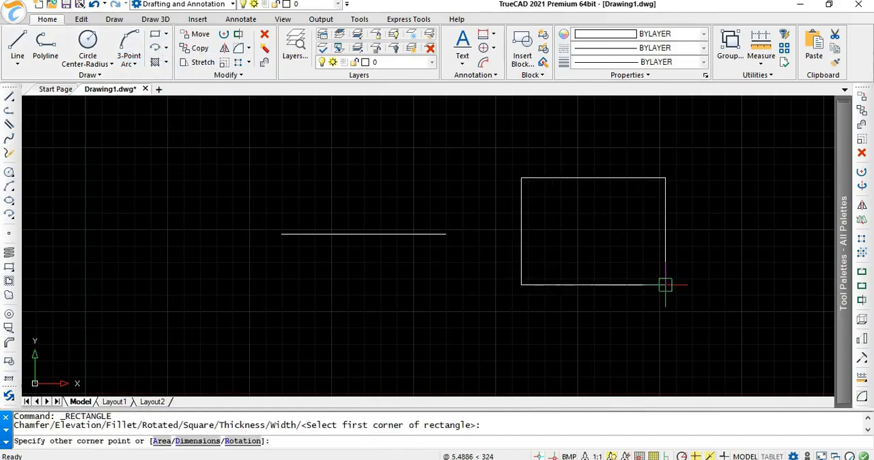
{"action": "left_click", "coordinate": [665, 285]}
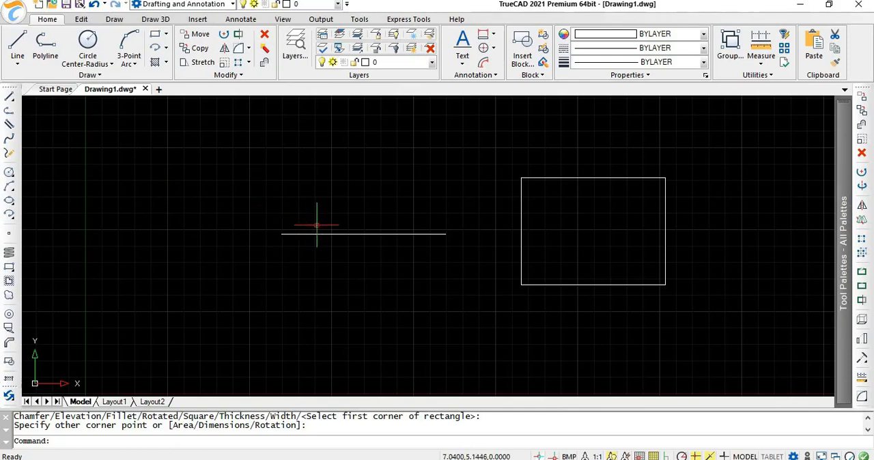
Step: Start a hatch and examine the ISO patterns and the hatch colour choices without changing the settings
{"action": "left_click", "coordinate": [111, 443]}
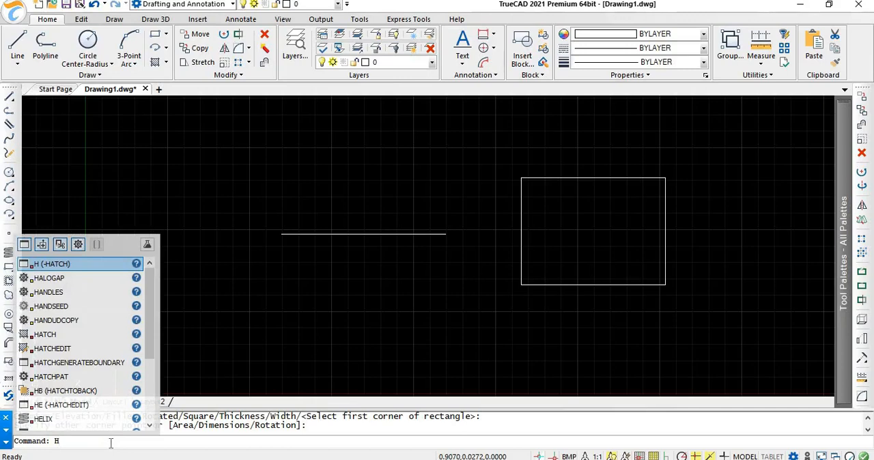
{"action": "key", "text": "Return"}
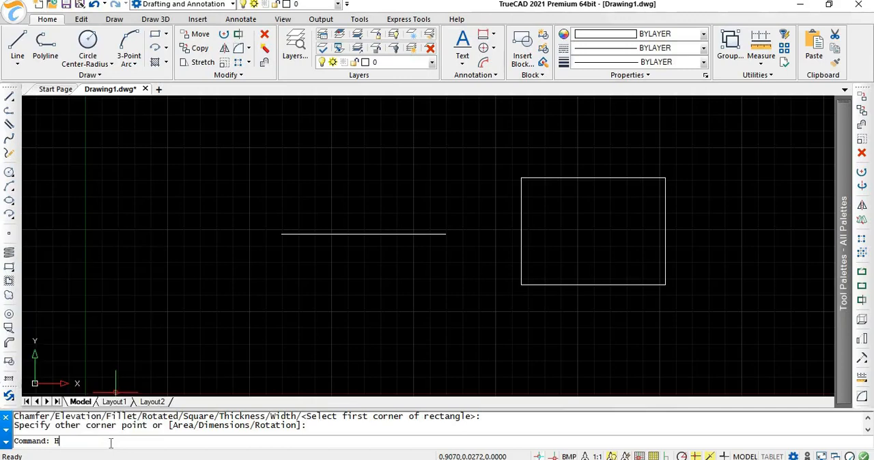
{"action": "key", "text": "Return"}
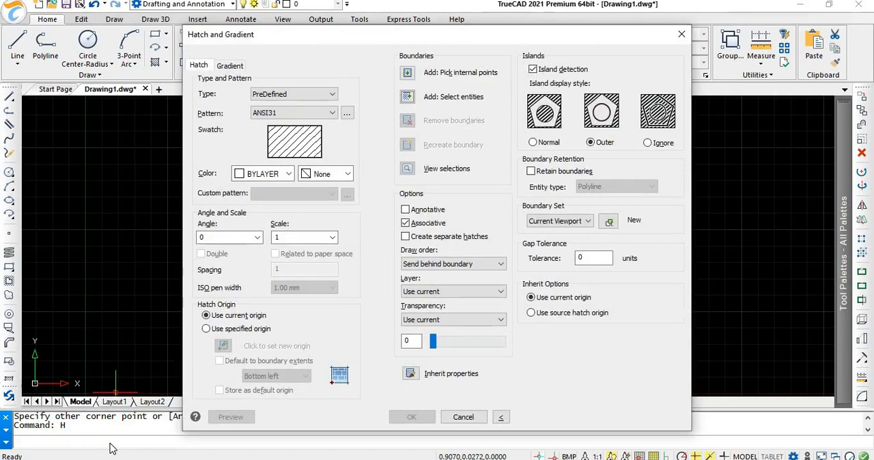
{"action": "left_click", "coordinate": [347, 113]}
{"action": "left_click", "coordinate": [341, 99]}
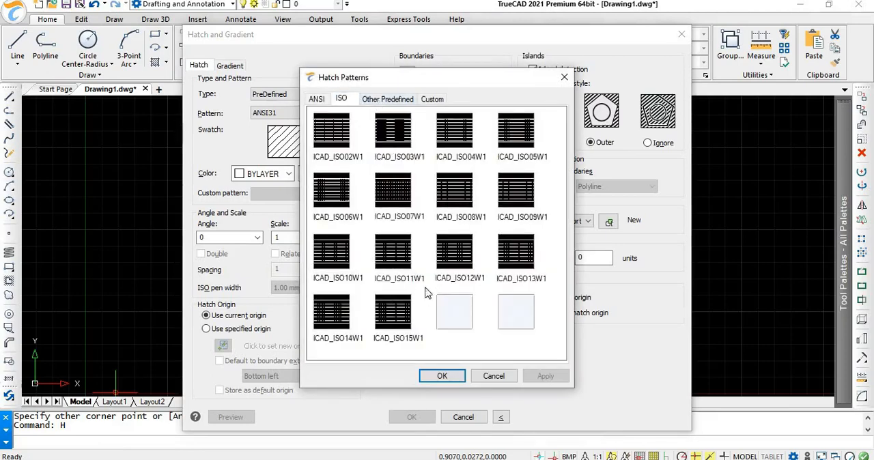
{"action": "left_click", "coordinate": [564, 78]}
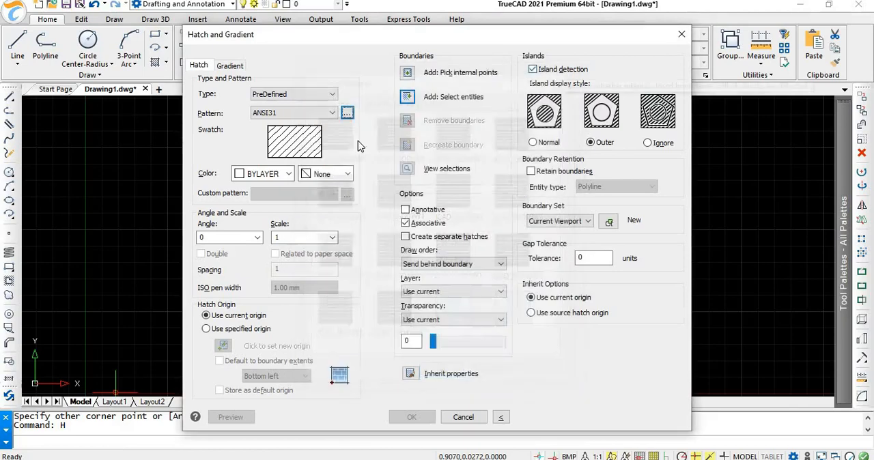
{"action": "left_click", "coordinate": [288, 174]}
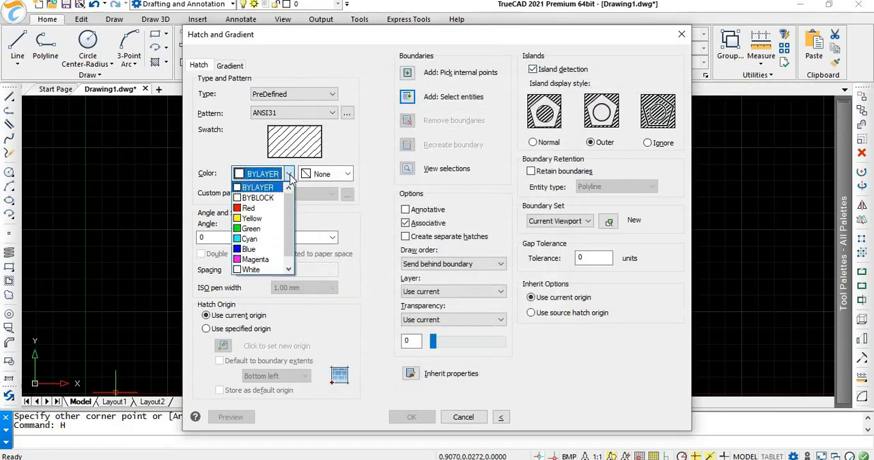
{"action": "left_click", "coordinate": [288, 175]}
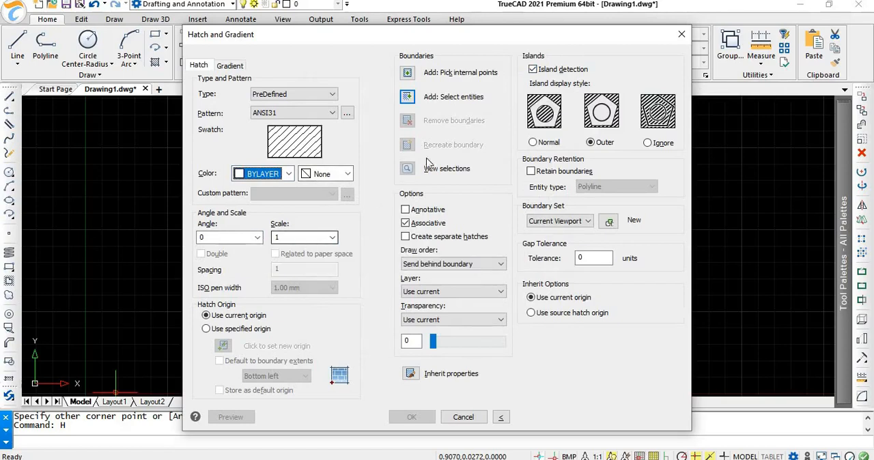
Step: Hatch the interior of the rectangle with the ANSI31 pattern at angle 0 and scale 1
{"action": "left_click", "coordinate": [408, 73]}
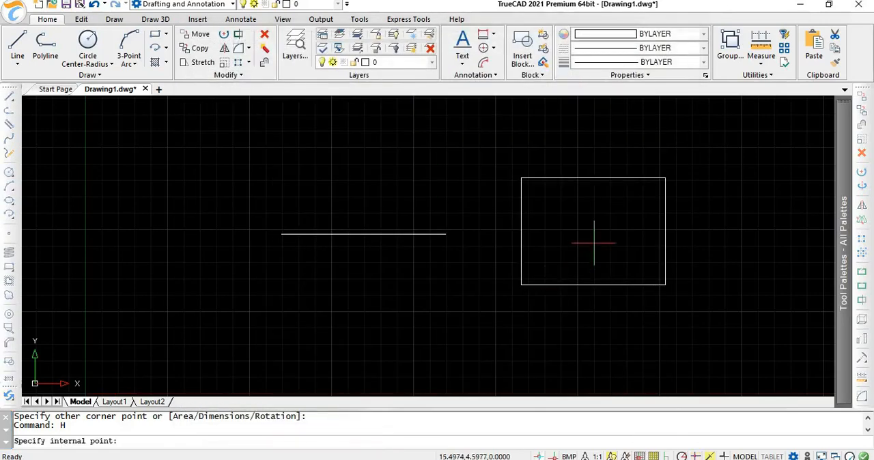
{"action": "left_click", "coordinate": [594, 242]}
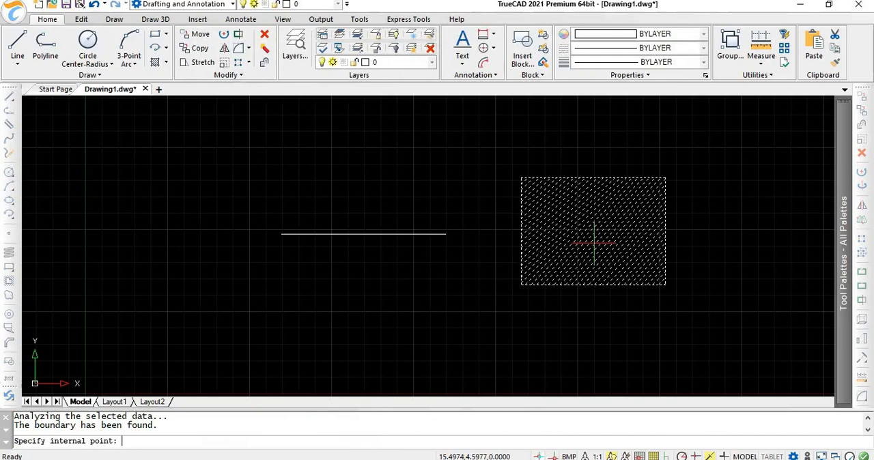
{"action": "key", "text": "Return"}
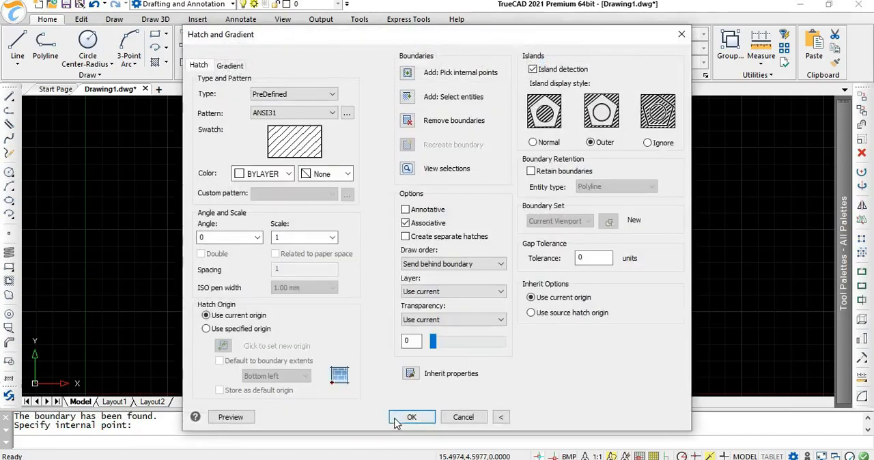
{"action": "left_click", "coordinate": [409, 417]}
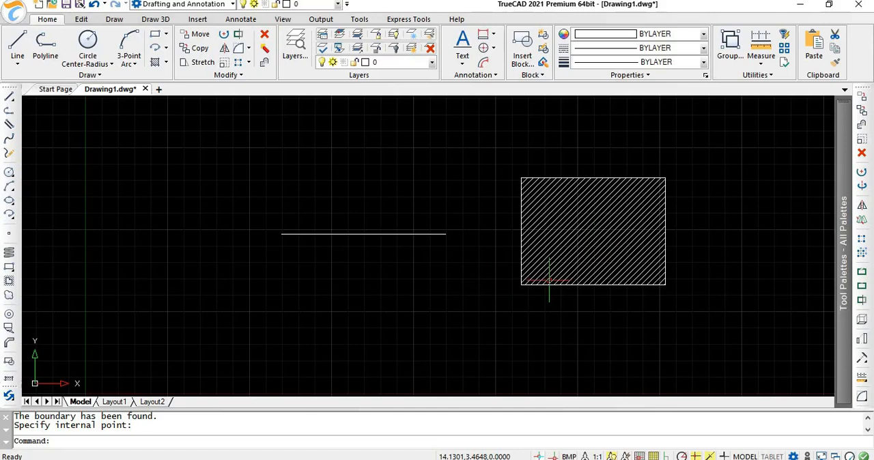
Step: Open the print settings and examine adding a page setup and the Microsoft Print to PDF configuration, closing both without changes
{"action": "type", "text": "p"}
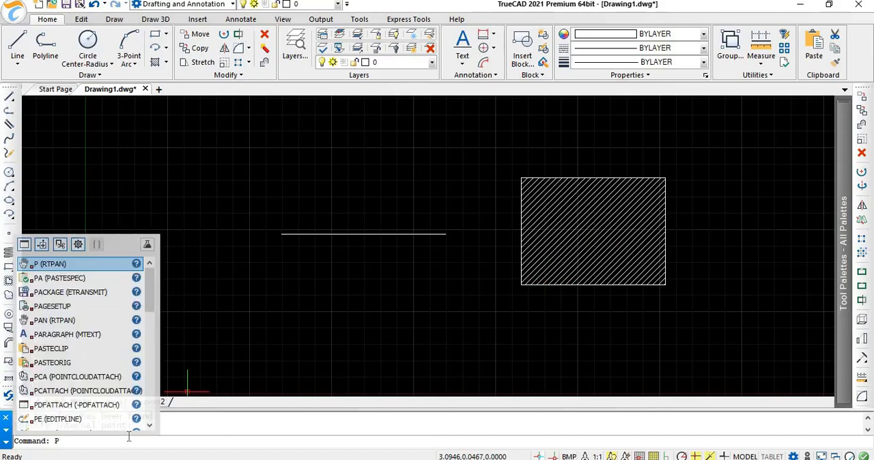
{"action": "type", "text": "rint"}
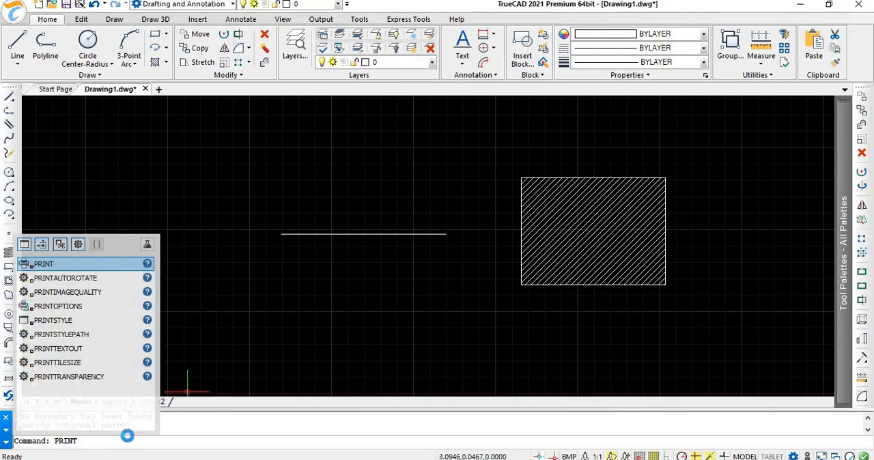
{"action": "key", "text": "Return"}
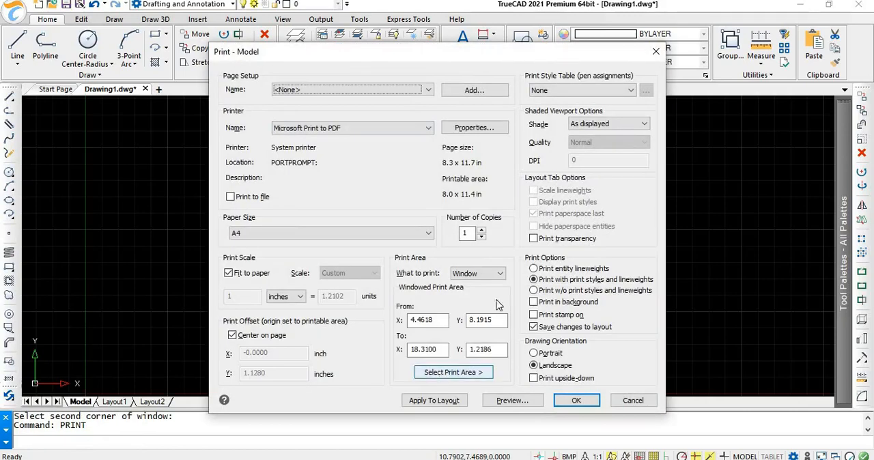
{"action": "left_click", "coordinate": [455, 93]}
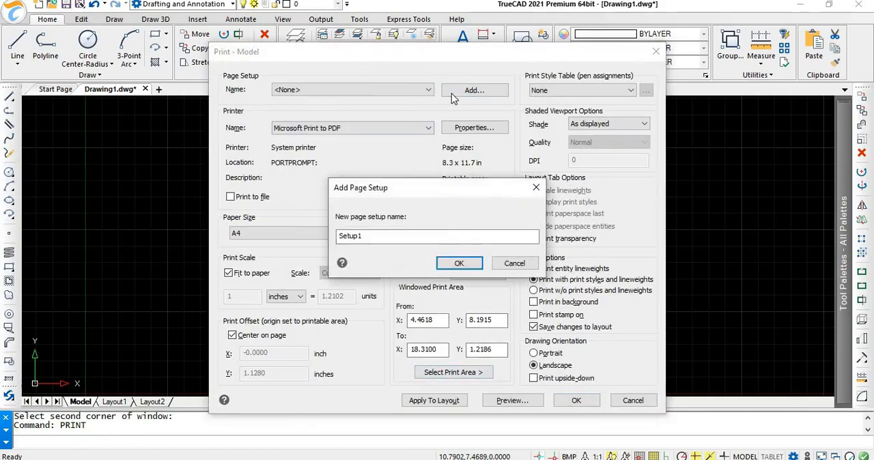
{"action": "left_click", "coordinate": [536, 187]}
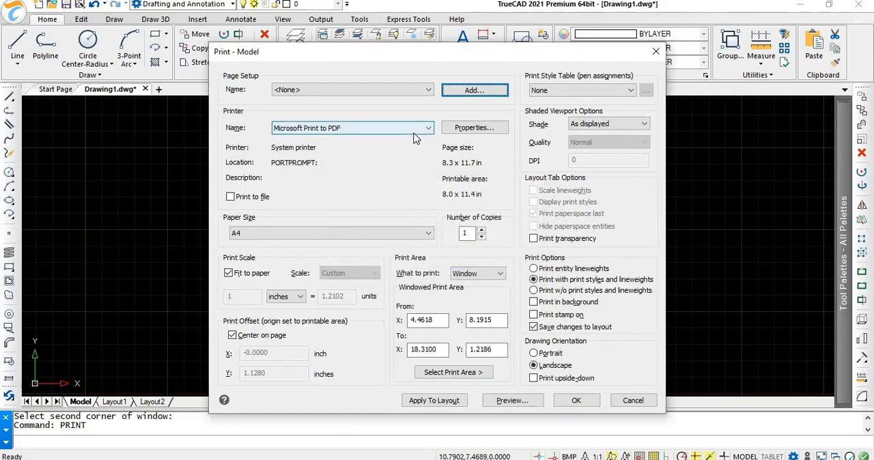
{"action": "left_click", "coordinate": [463, 134]}
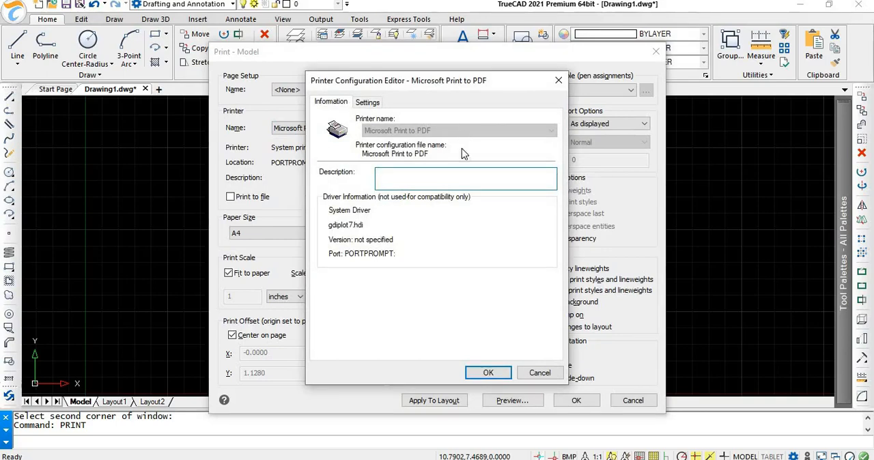
{"action": "left_click", "coordinate": [559, 82]}
Step: Examine how a new print style table is created from an existing one, closing the wizard without choosing a file
{"action": "left_click", "coordinate": [601, 91]}
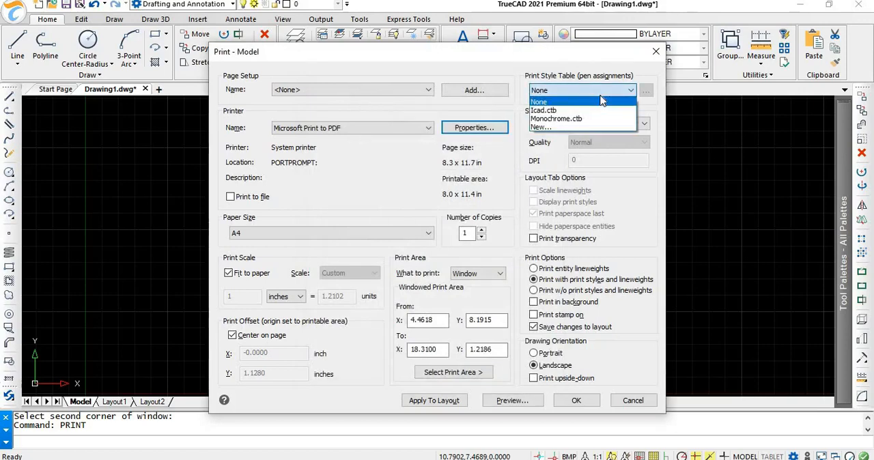
{"action": "left_click", "coordinate": [587, 128]}
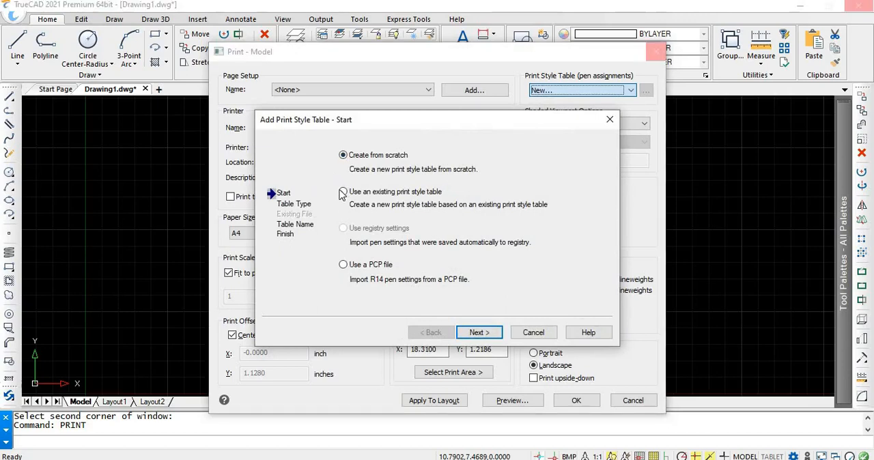
{"action": "left_click", "coordinate": [344, 193]}
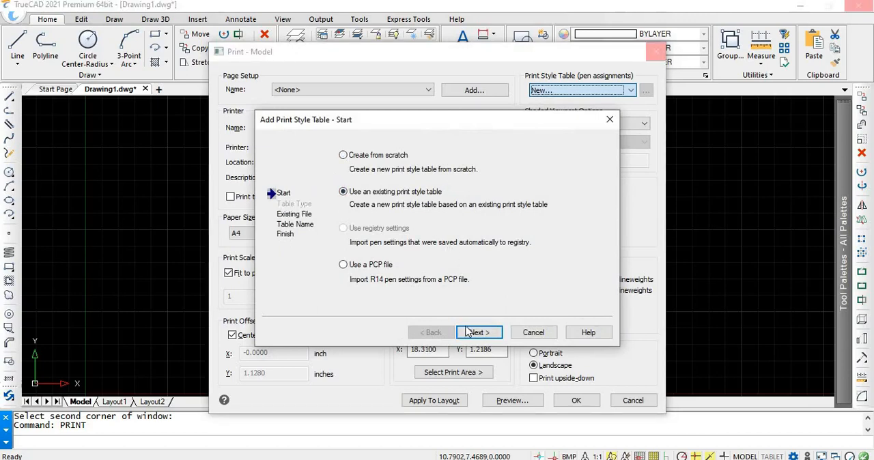
{"action": "left_click", "coordinate": [470, 333]}
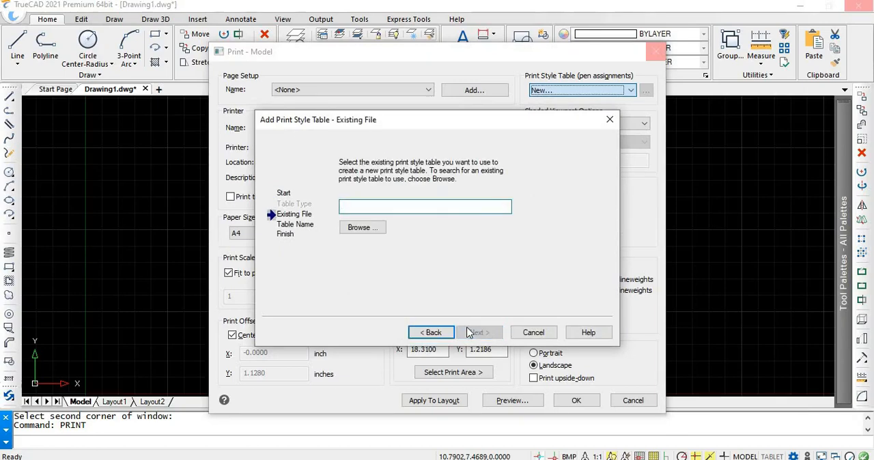
{"action": "left_click", "coordinate": [364, 228]}
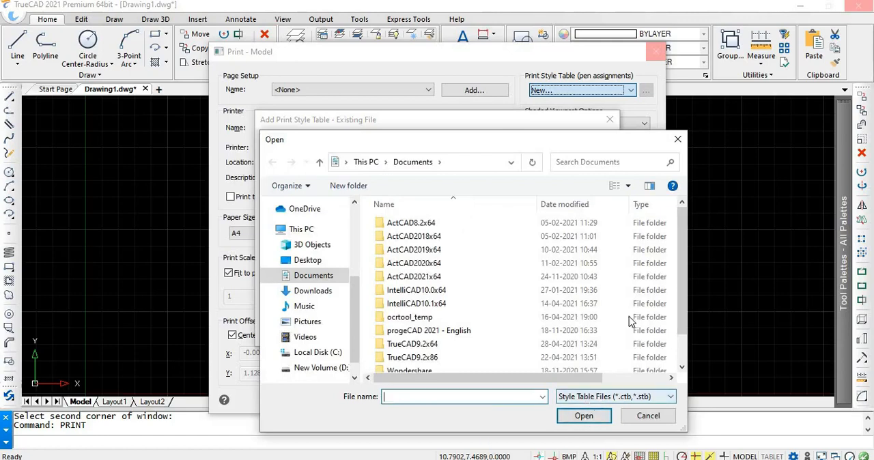
{"action": "left_click", "coordinate": [674, 144]}
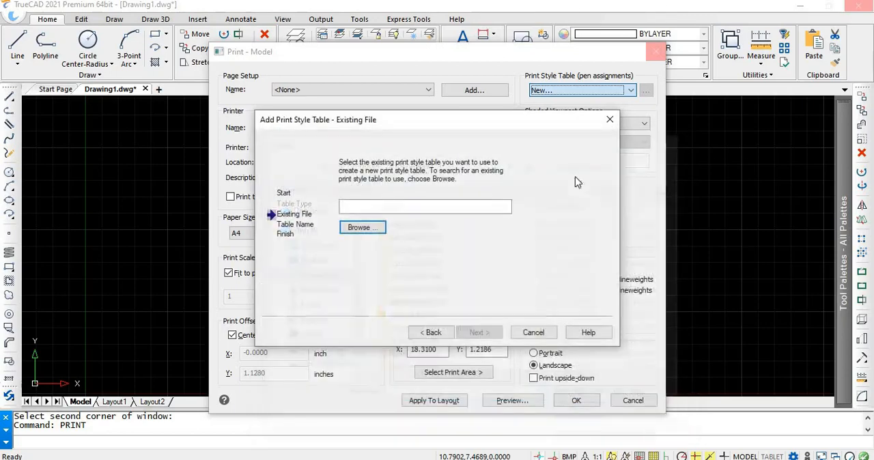
{"action": "left_click", "coordinate": [609, 120]}
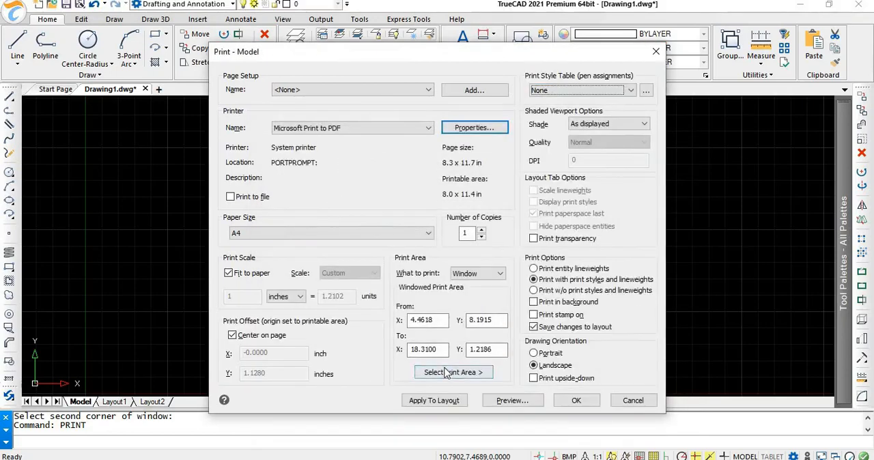
Step: Set the print window from about (2.98, 8.31) to (19.23, 1.36) around the line and hatched rectangle, and preview the print
{"action": "left_click", "coordinate": [451, 373]}
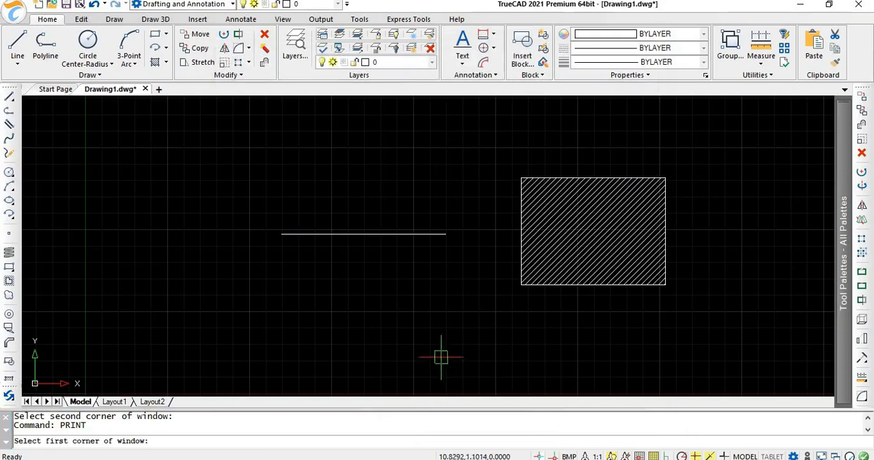
{"action": "left_click", "coordinate": [183, 122]}
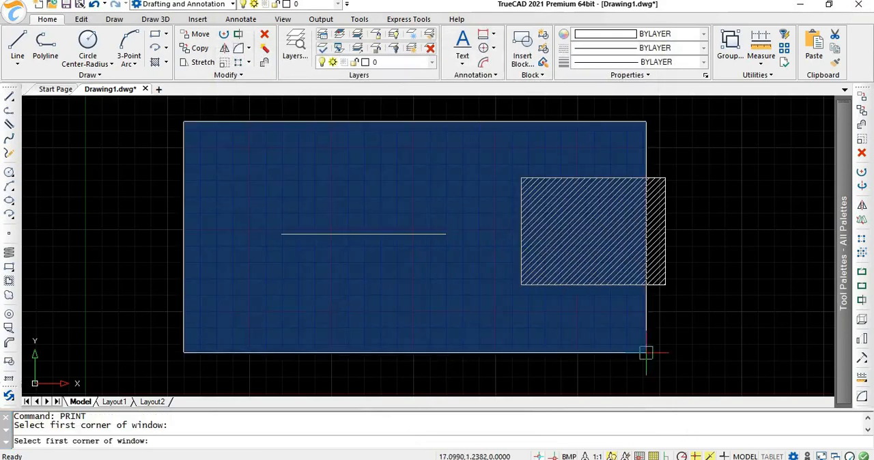
{"action": "left_click", "coordinate": [715, 349]}
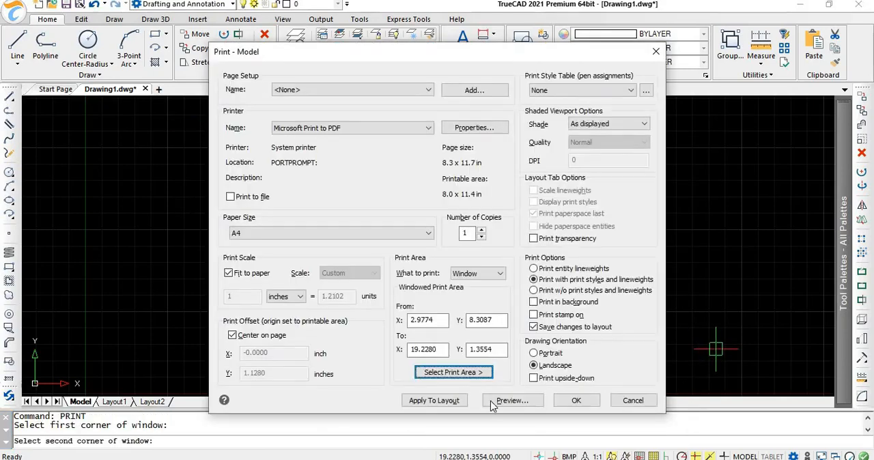
{"action": "left_click", "coordinate": [511, 401]}
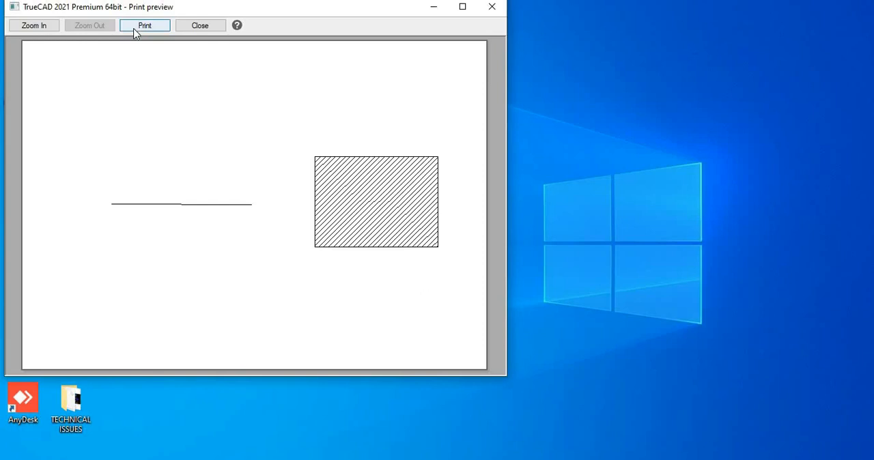
{"action": "left_click", "coordinate": [492, 6]}
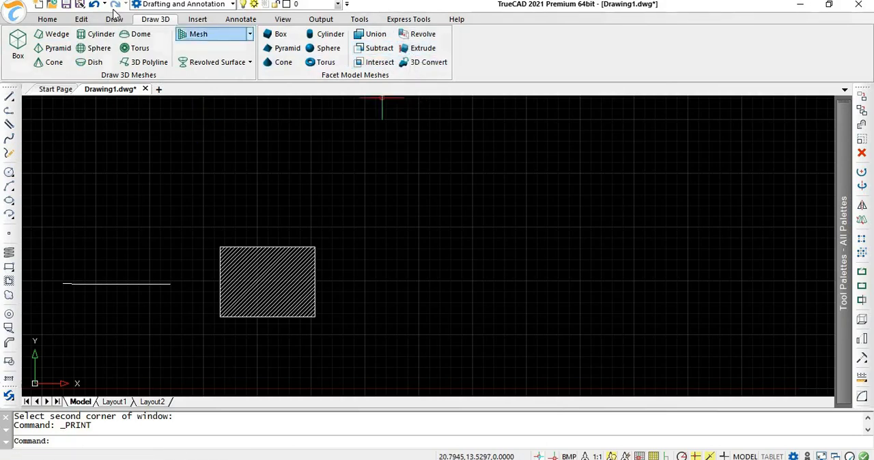
Step: Set up an attribute definition with tag truecad, Left justification, Standard text style and a text height of 10
{"action": "left_click", "coordinate": [196, 19]}
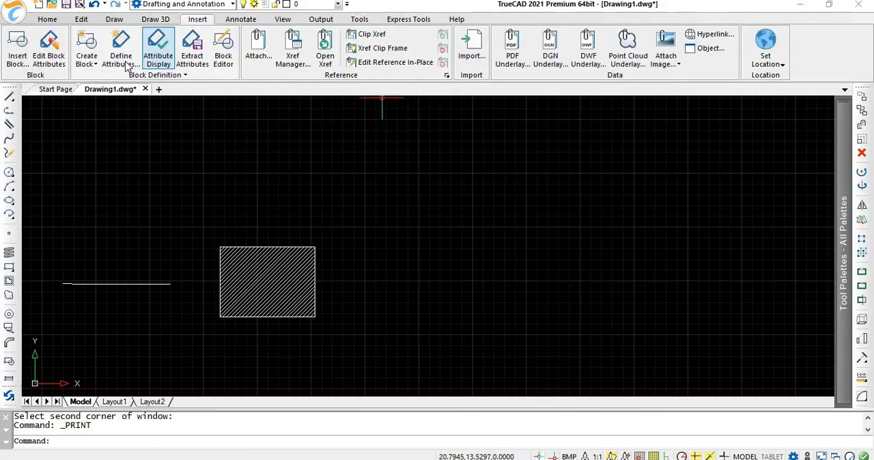
{"action": "left_click", "coordinate": [123, 60]}
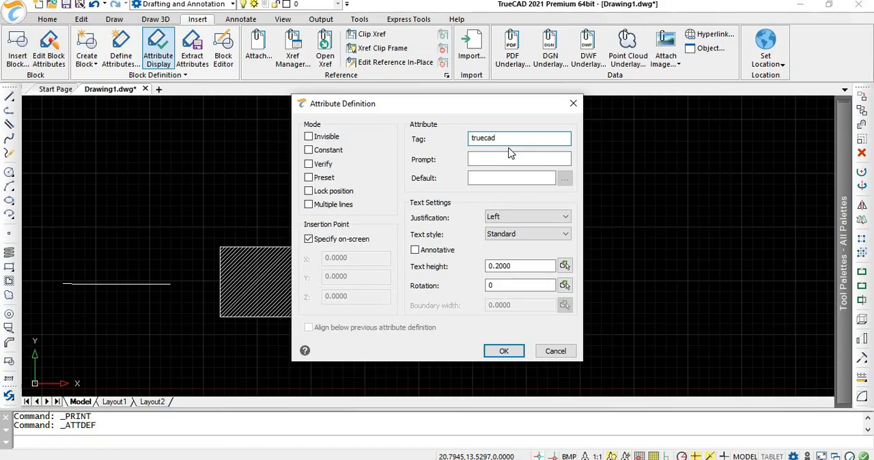
{"action": "left_click", "coordinate": [514, 237]}
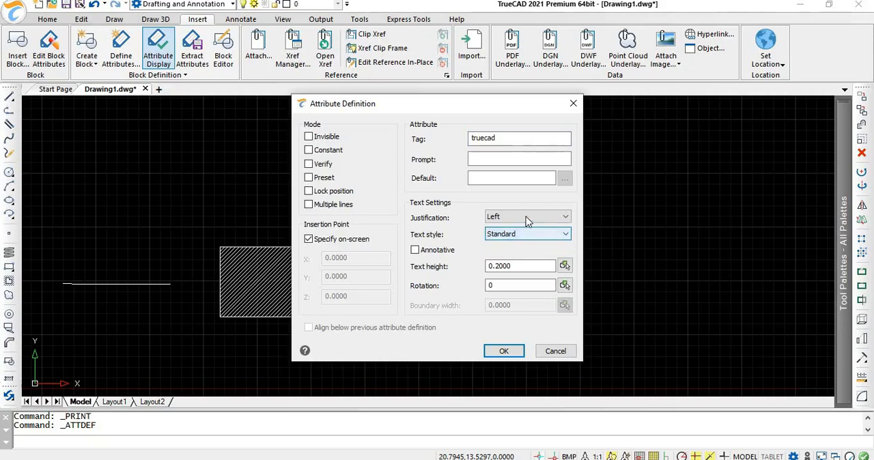
{"action": "left_click", "coordinate": [525, 217]}
{"action": "left_click", "coordinate": [526, 217]}
{"action": "left_click_drag", "start_coordinate": [526, 267], "coordinate": [455, 269]}
{"action": "type", "text": "10"}
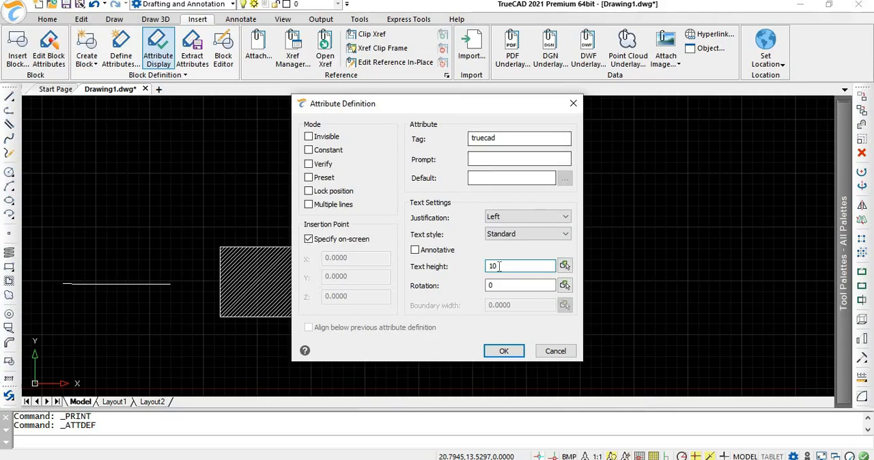
Step: Place the truecad attribute in the drawing just above the hatched rectangle
{"action": "left_click", "coordinate": [504, 351]}
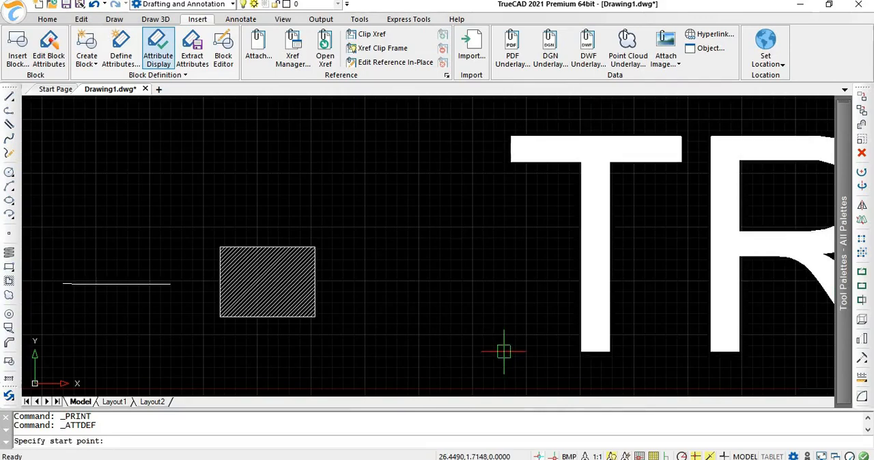
{"action": "scroll", "coordinate": [550, 298], "scroll_direction": "down", "scroll_amount": 4}
{"action": "scroll", "coordinate": [550, 299], "scroll_direction": "down", "scroll_amount": 1}
{"action": "left_click", "coordinate": [487, 227]}
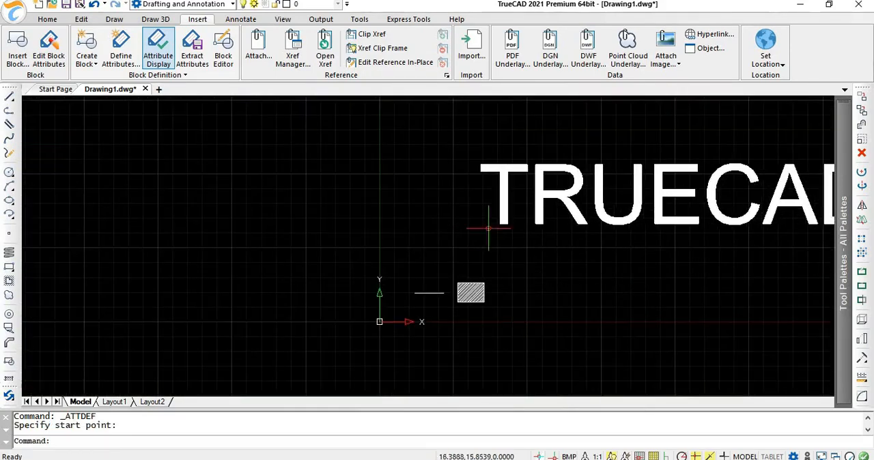
Step: Create a block named cad from the TRUECAD attribute text, using the Convert to block option
{"action": "scroll", "coordinate": [547, 261], "scroll_direction": "down", "scroll_amount": 1}
{"action": "scroll", "coordinate": [547, 260], "scroll_direction": "down", "scroll_amount": 2}
{"action": "scroll", "coordinate": [547, 260], "scroll_direction": "up", "scroll_amount": 1}
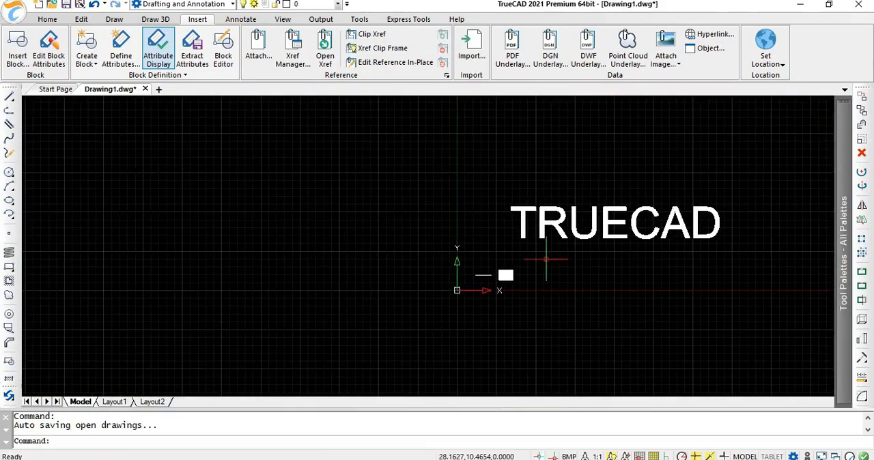
{"action": "left_click", "coordinate": [87, 52]}
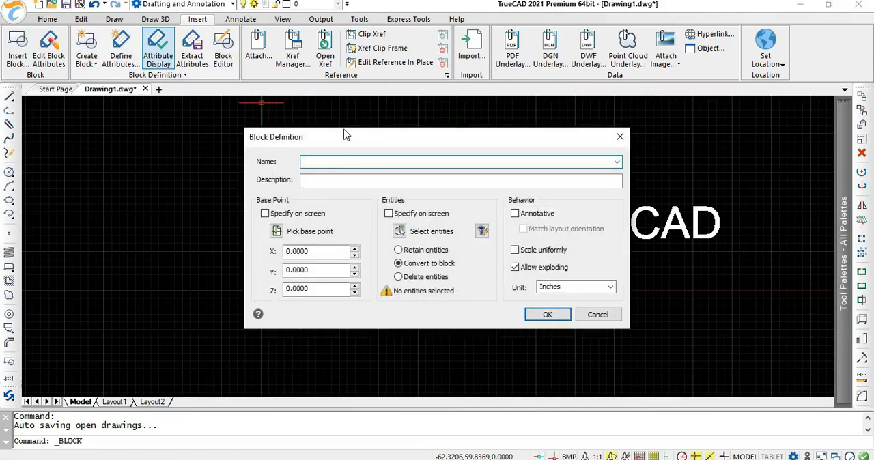
{"action": "type", "text": "cad"}
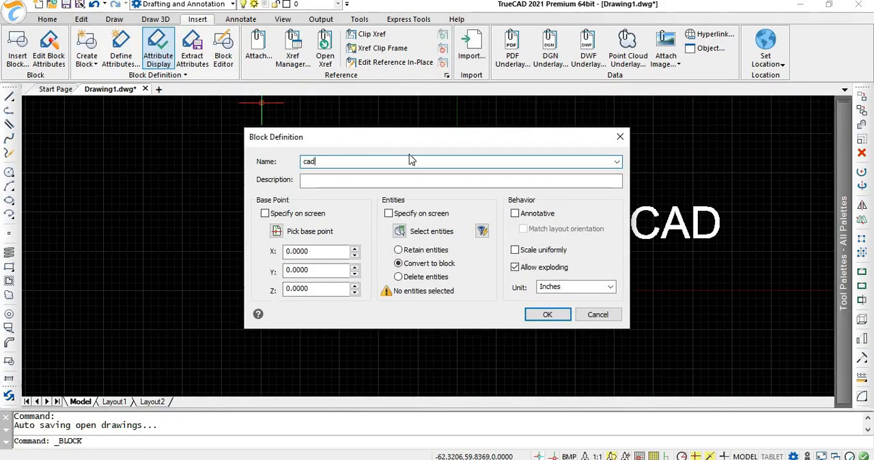
{"action": "left_click", "coordinate": [547, 319]}
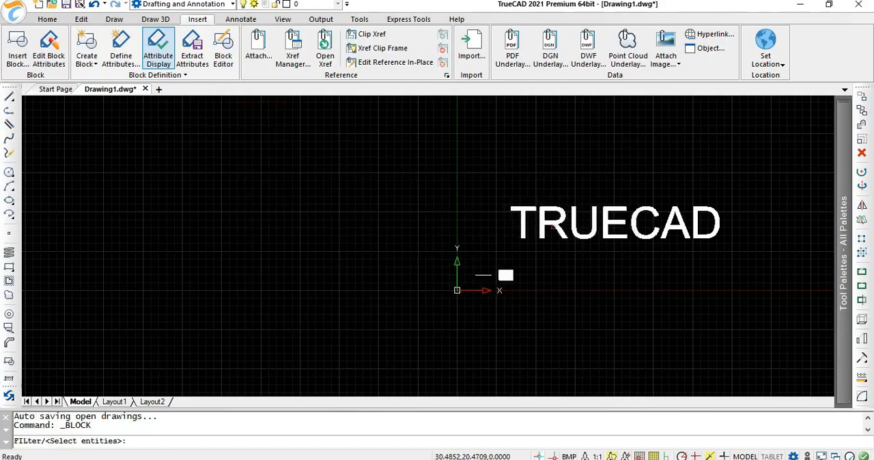
{"action": "left_click", "coordinate": [553, 230]}
{"action": "key", "text": "Return"}
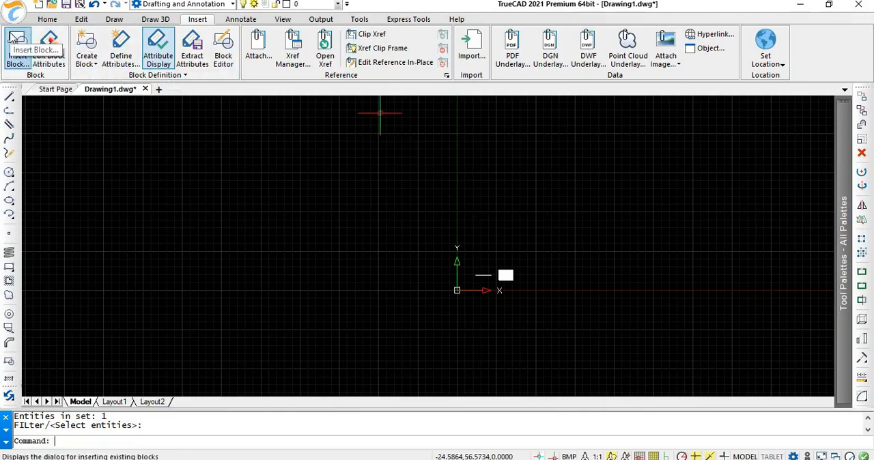
Step: Insert the cad block at about (34.77, 29.24) with scale 1, rotation 0 and the attribute value truecad
{"action": "left_click", "coordinate": [15, 43]}
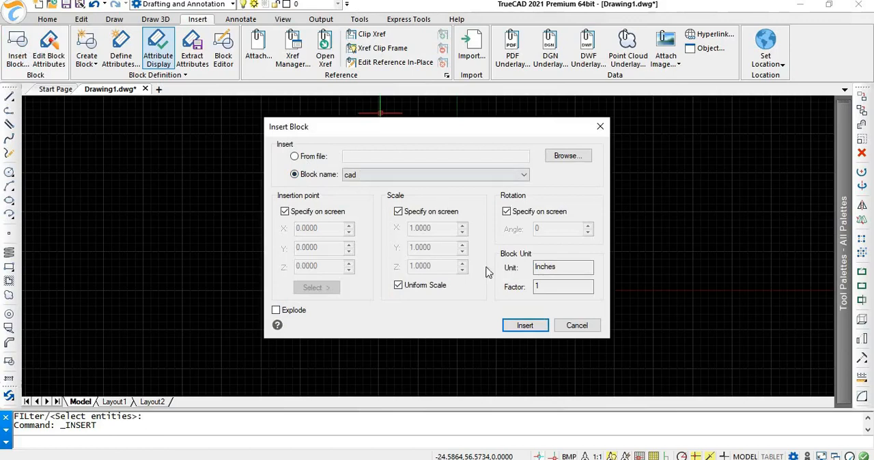
{"action": "left_click", "coordinate": [524, 325]}
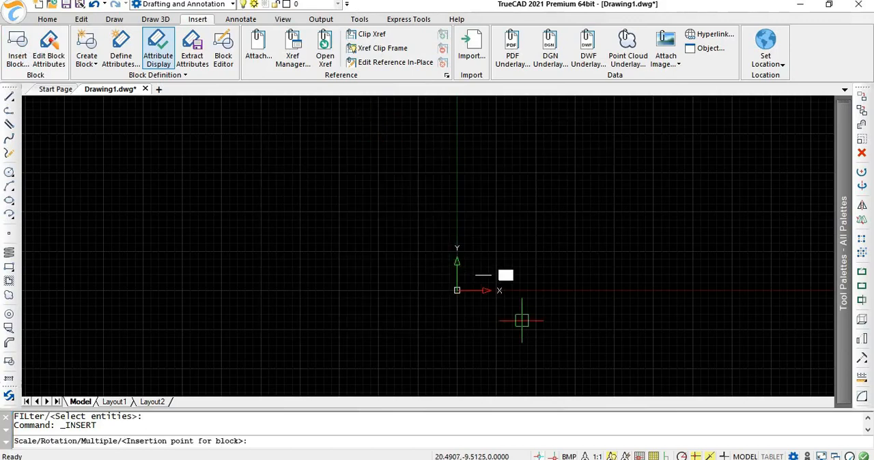
{"action": "left_click", "coordinate": [567, 199]}
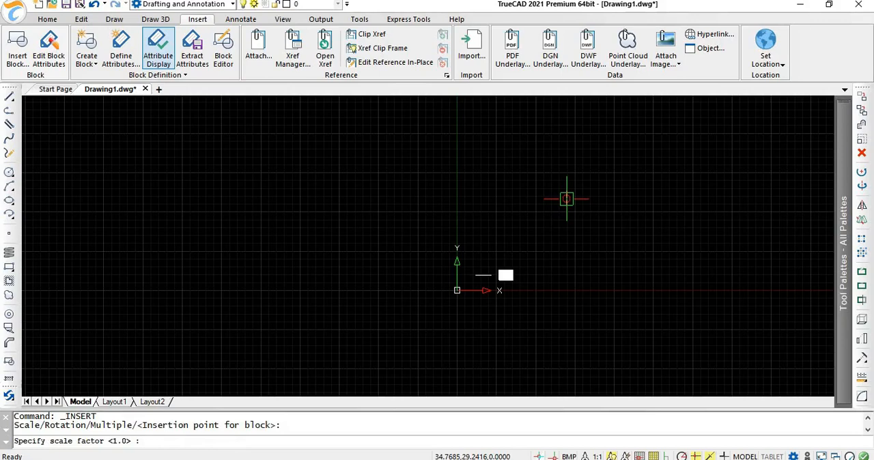
{"action": "key", "text": "Return"}
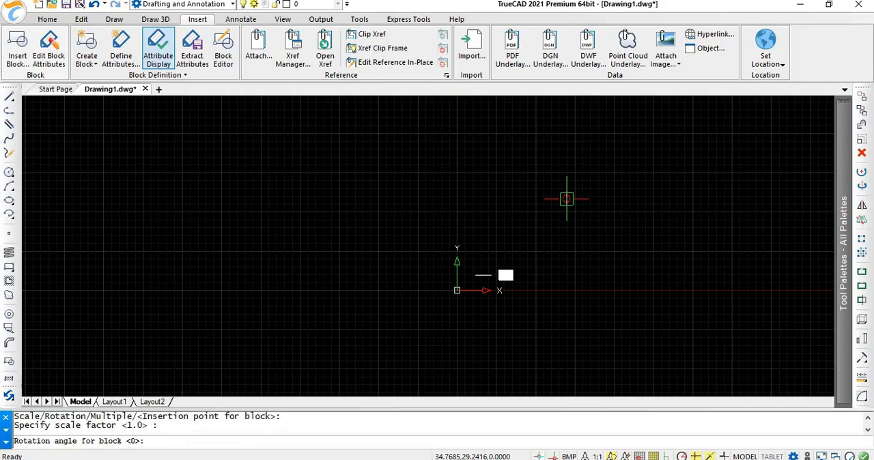
{"action": "key", "text": "Return"}
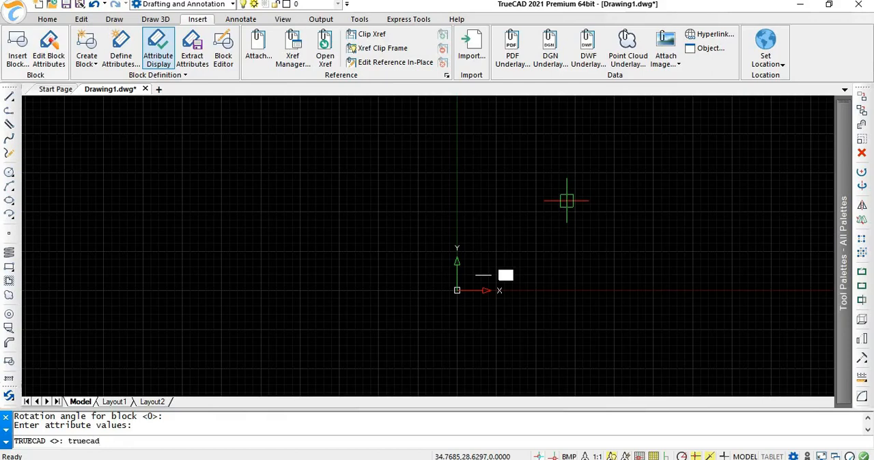
{"action": "type", "text": "truecad"}
{"action": "key", "text": "Return"}
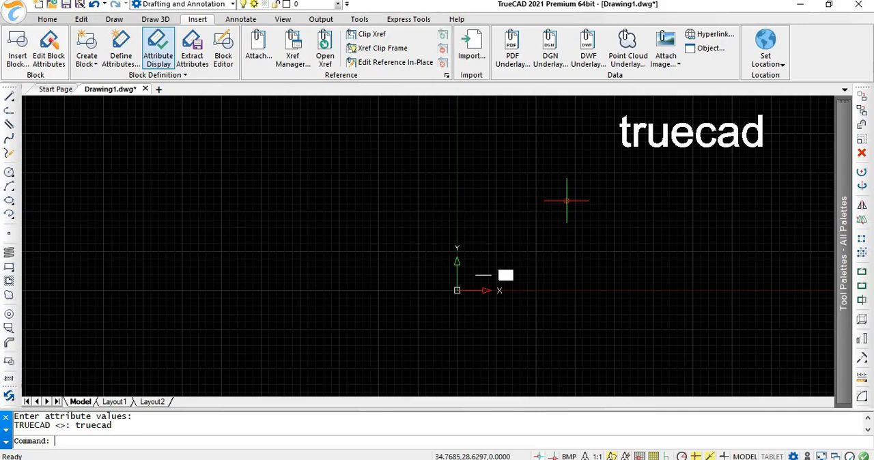
Step: Insert the file 2 storey.dwg as a block in the empty area west of the origin, with default scale 1 and rotation 0
{"action": "left_click", "coordinate": [24, 44]}
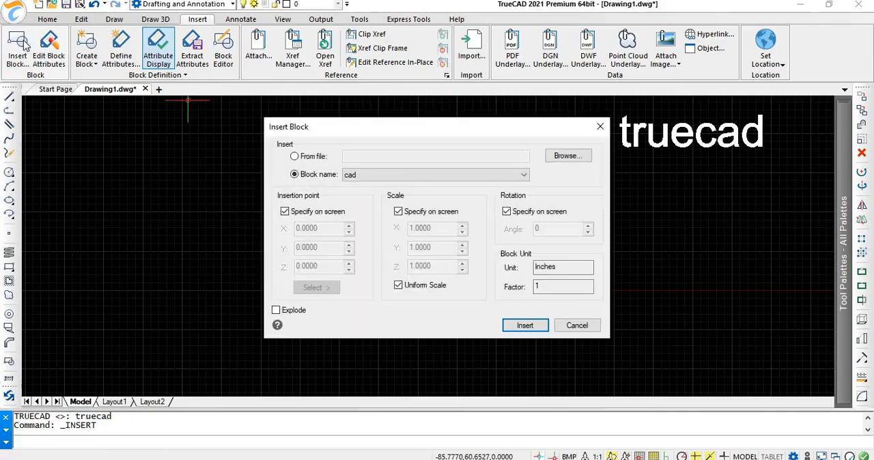
{"action": "left_click", "coordinate": [294, 157]}
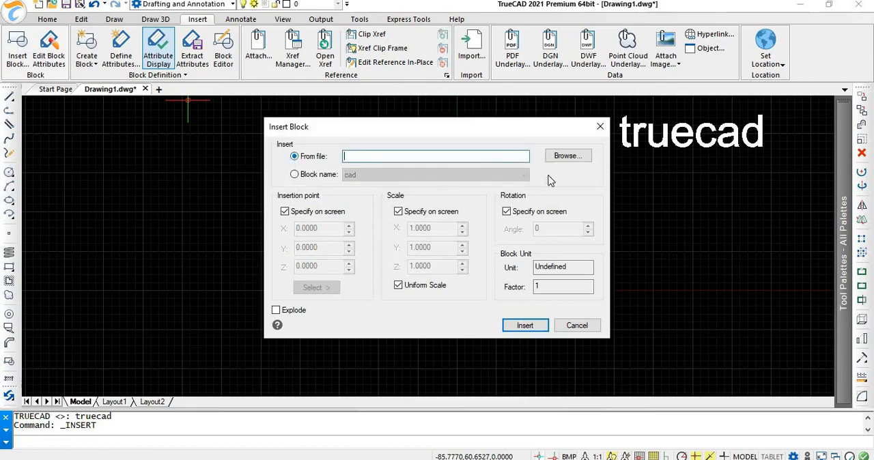
{"action": "left_click", "coordinate": [568, 158]}
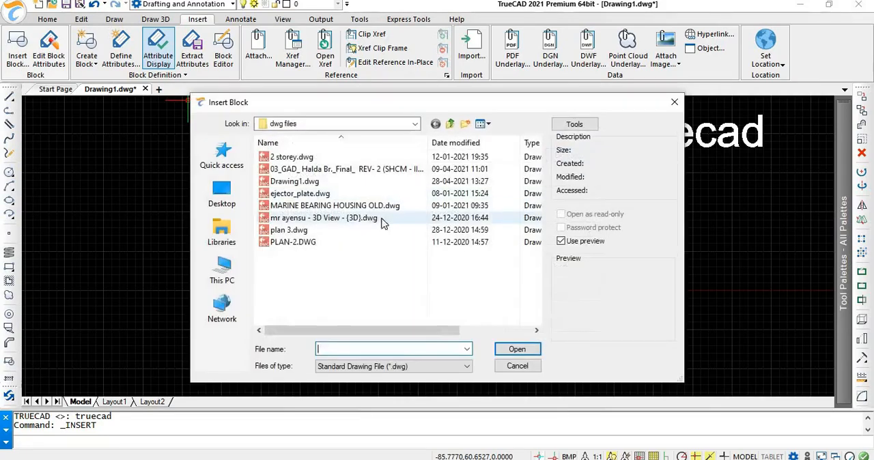
{"action": "left_click", "coordinate": [293, 157]}
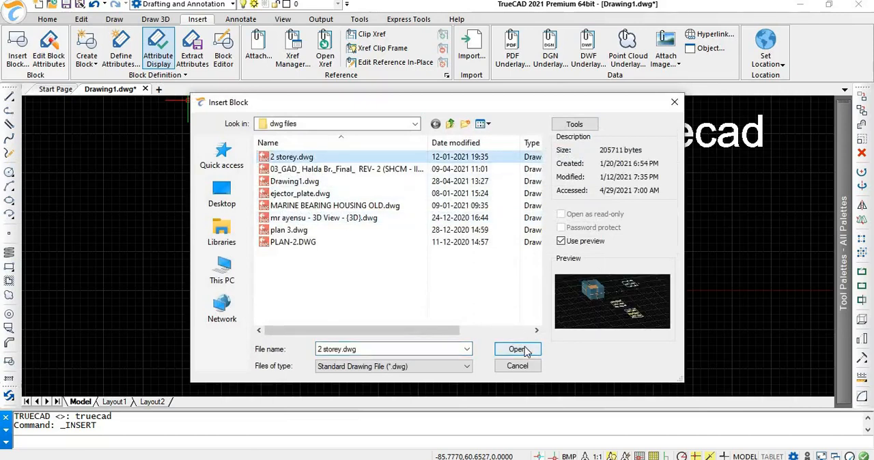
{"action": "left_click", "coordinate": [519, 350]}
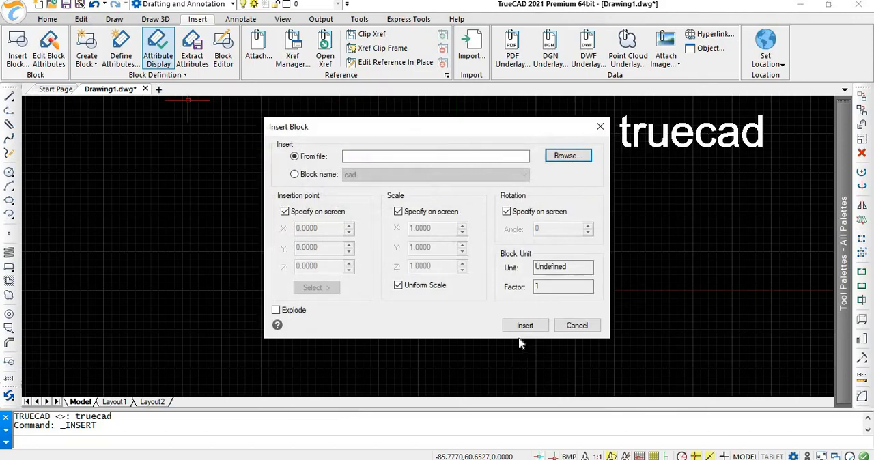
{"action": "left_click", "coordinate": [525, 325]}
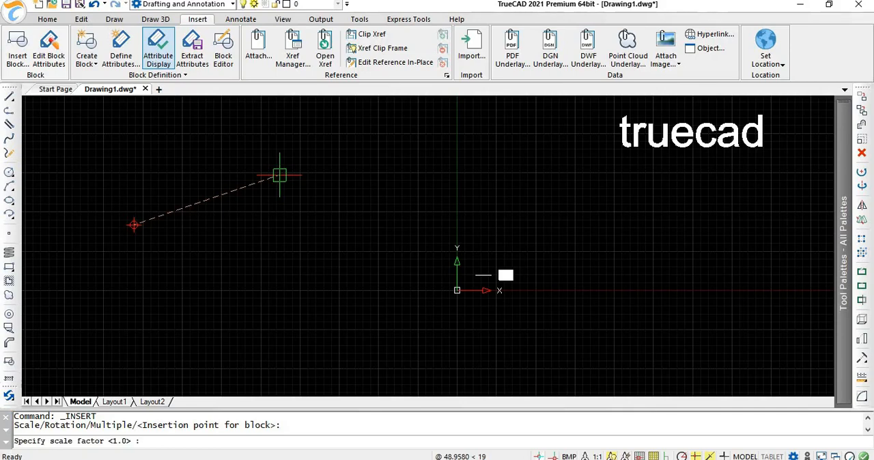
{"action": "left_click", "coordinate": [279, 176]}
{"action": "key", "text": "Return"}
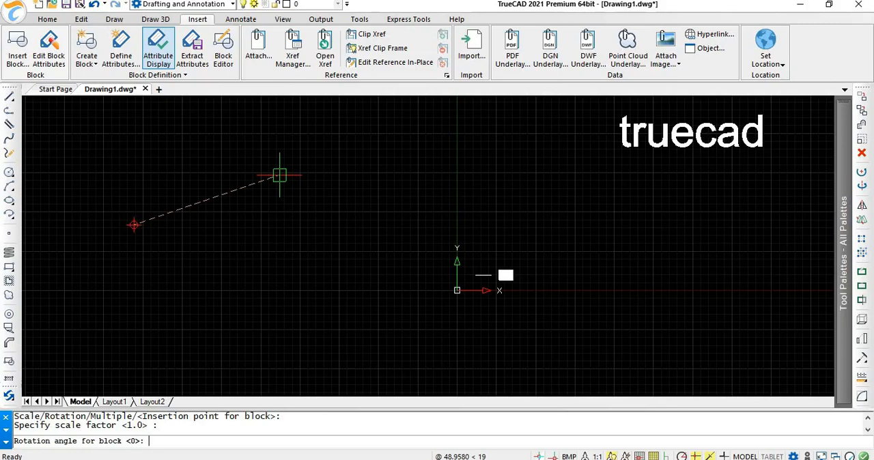
{"action": "key", "text": "Return"}
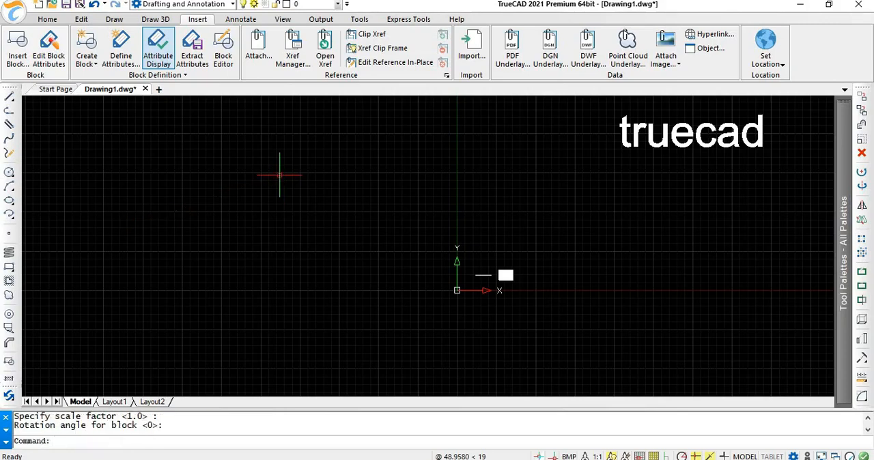
Step: Zoom to the drawing extents and open the inserted 2 storey block in the Block Editor
{"action": "type", "text": "z"}
{"action": "key", "text": "Return"}
{"action": "type", "text": "e"}
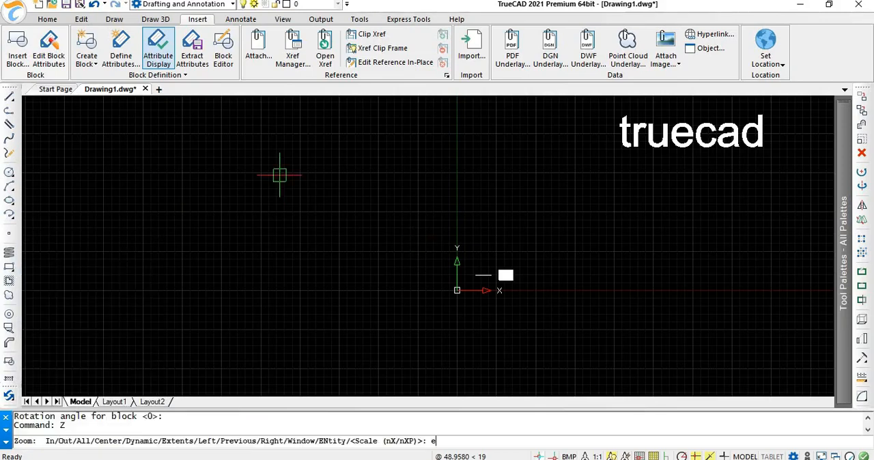
{"action": "key", "text": "Return"}
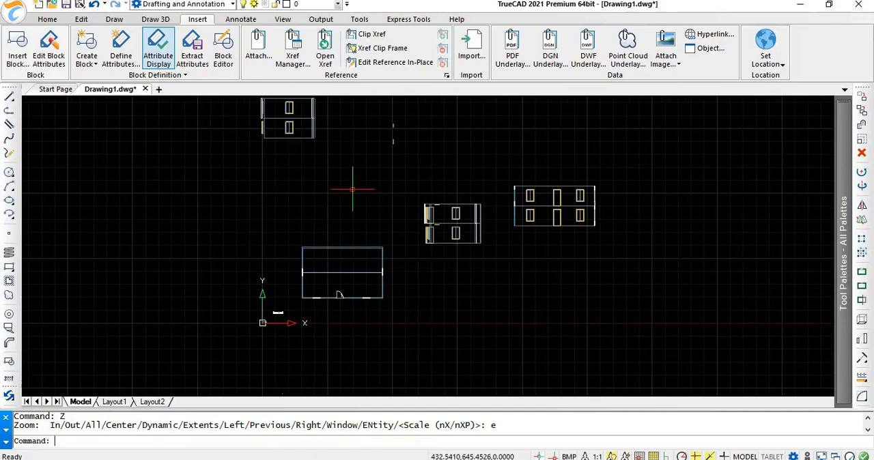
{"action": "left_click", "coordinate": [223, 58]}
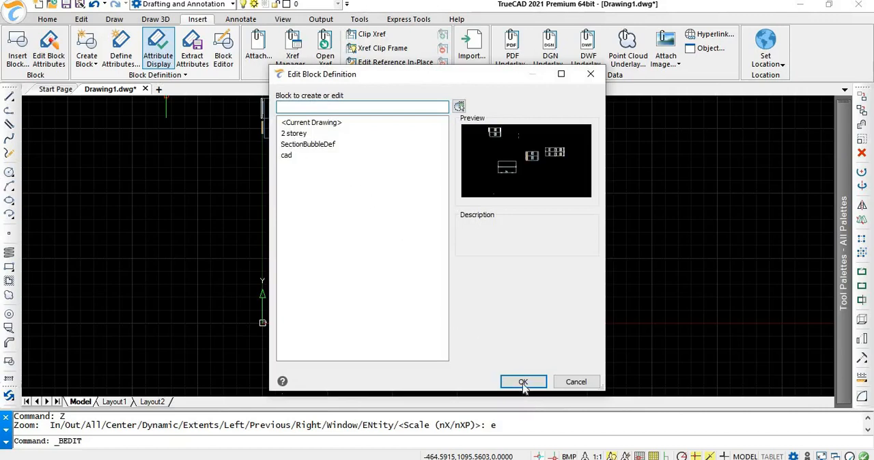
{"action": "left_click", "coordinate": [523, 382]}
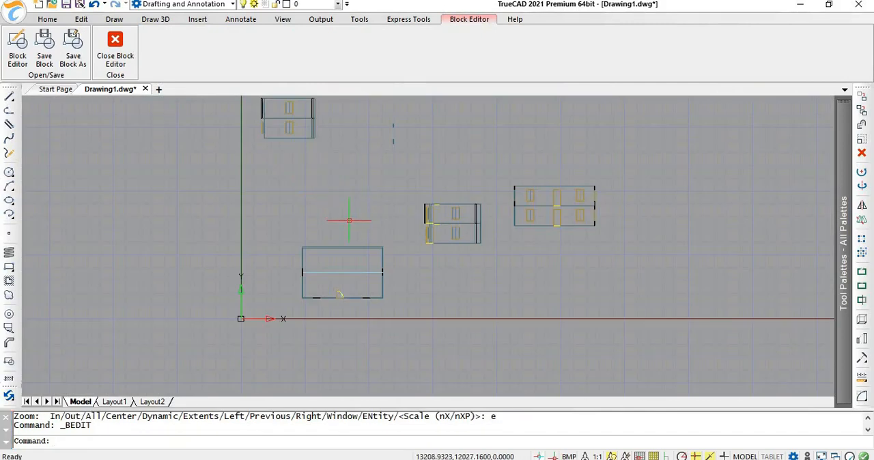
Step: Erase the door leaf and door swing symbols at the lower wall of the floor plan
{"action": "left_click", "coordinate": [341, 295]}
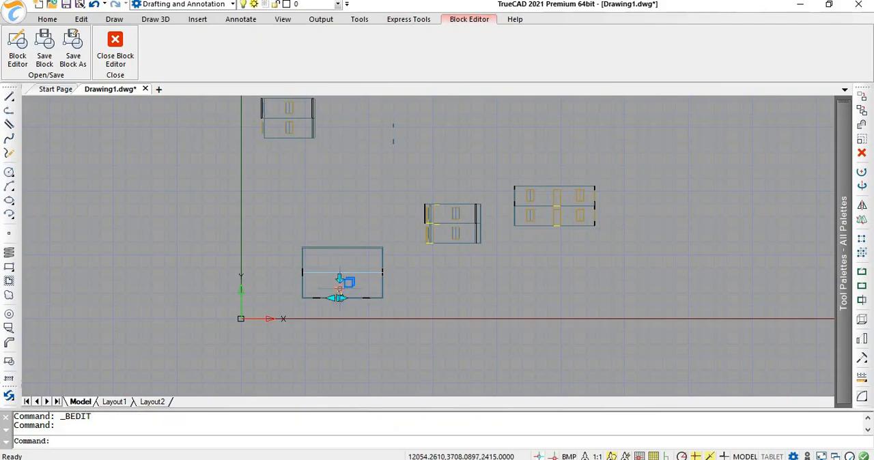
{"action": "key", "text": "Delete"}
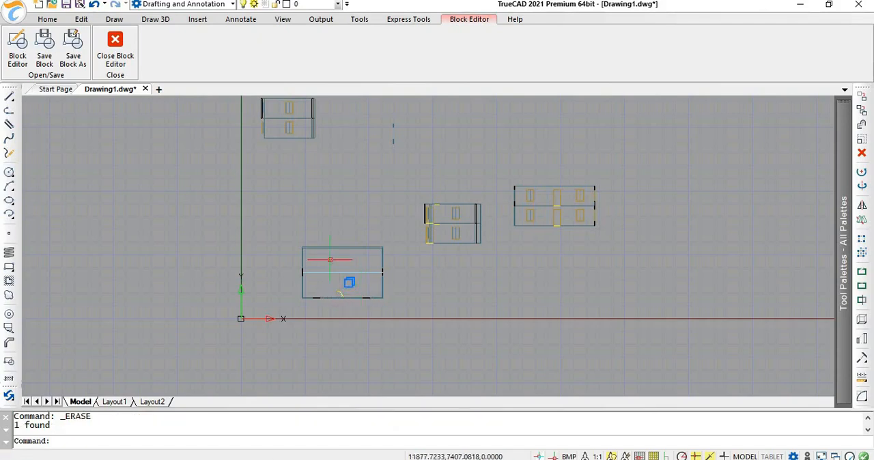
{"action": "scroll", "coordinate": [336, 296], "scroll_direction": "up", "scroll_amount": 3}
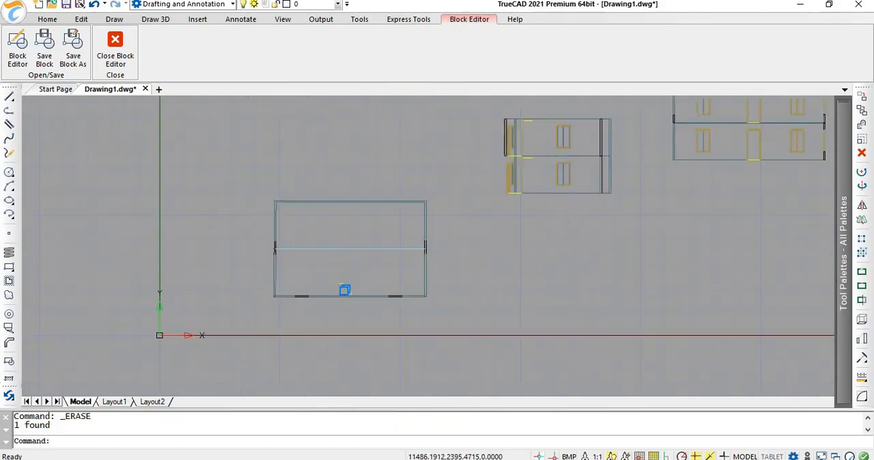
{"action": "scroll", "coordinate": [335, 300], "scroll_direction": "up", "scroll_amount": 2}
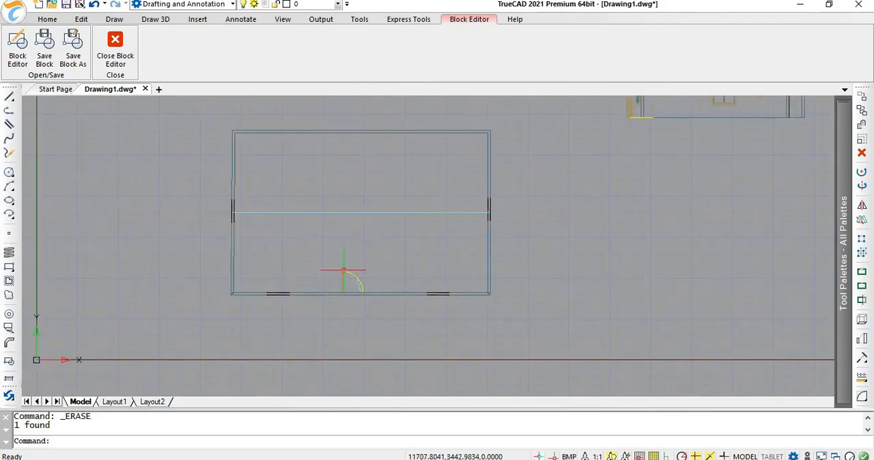
{"action": "left_click", "coordinate": [347, 280]}
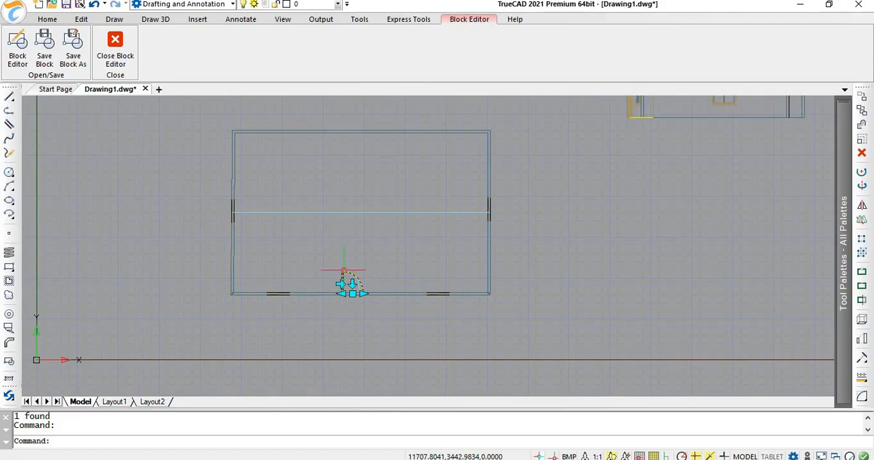
{"action": "key", "text": "Delete"}
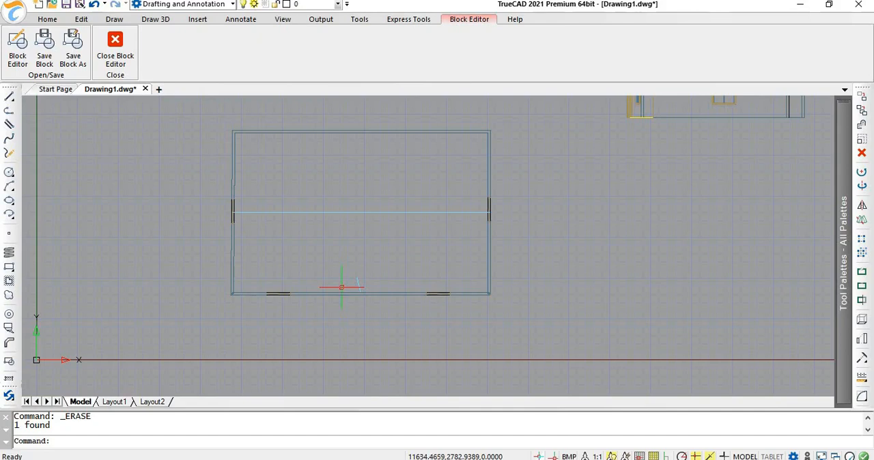
Step: Save the edited 2 storey block and close the Block Editor
{"action": "left_click", "coordinate": [45, 43]}
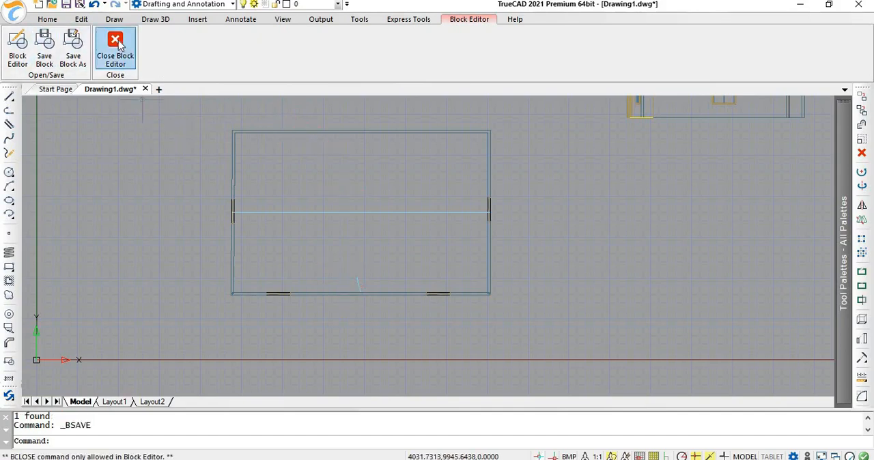
{"action": "left_click", "coordinate": [123, 50]}
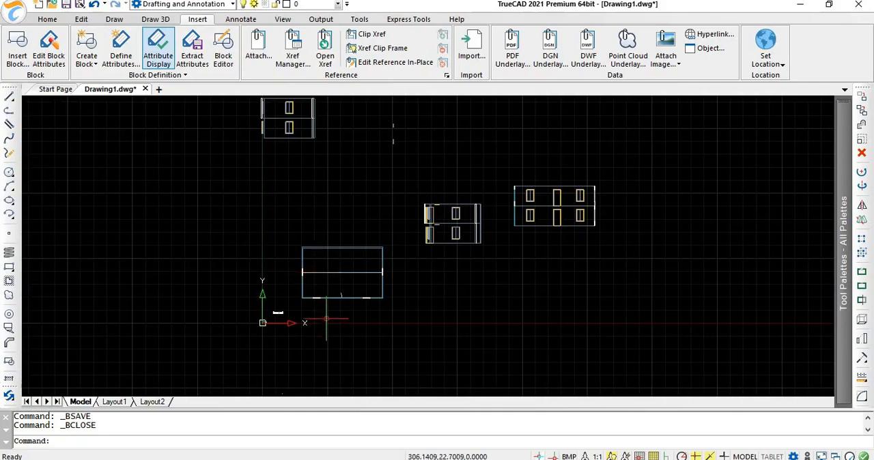
{"action": "scroll", "coordinate": [327, 316], "scroll_direction": "down", "scroll_amount": 1}
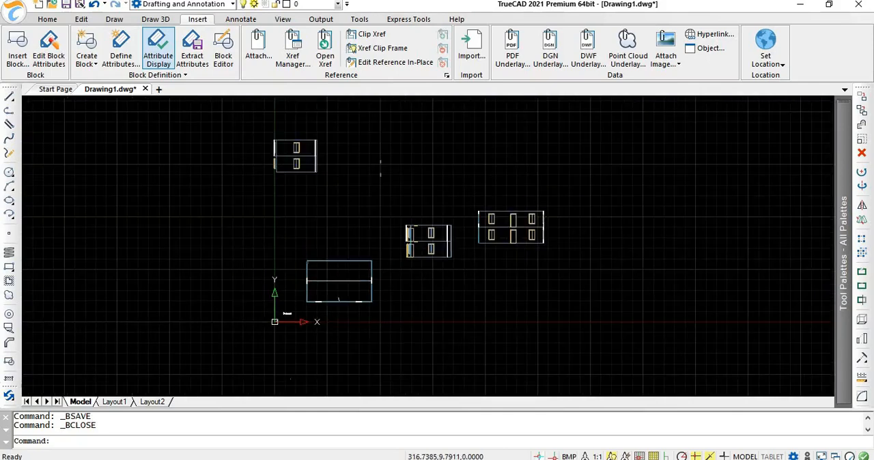
Step: Create a new drawing and attach plan 2.dwg as an external reference of type Attachment with full path
{"action": "left_click", "coordinate": [158, 90]}
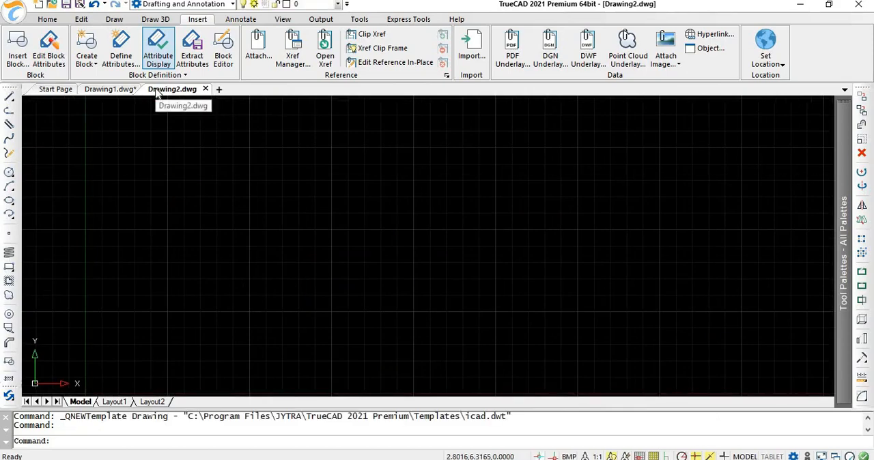
{"action": "left_click", "coordinate": [301, 62]}
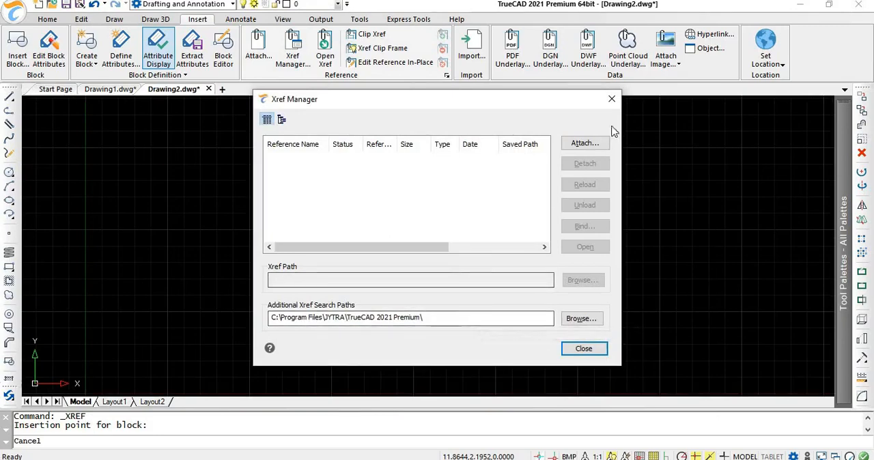
{"action": "left_click", "coordinate": [585, 142]}
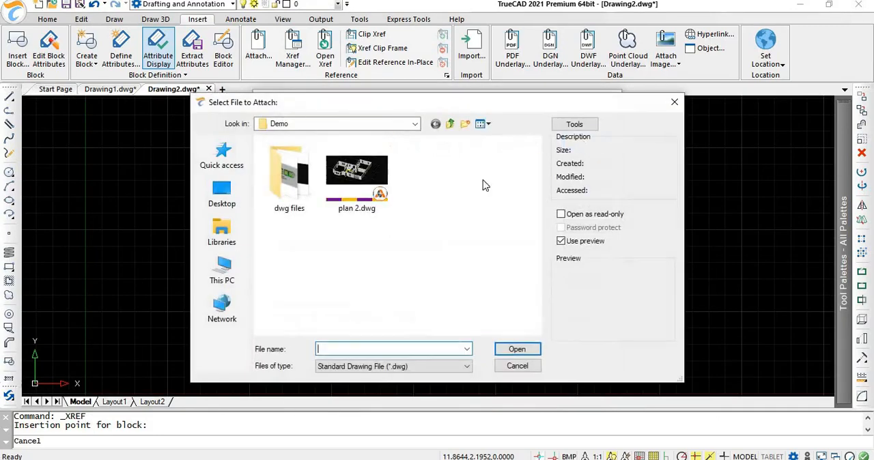
{"action": "left_click", "coordinate": [372, 191]}
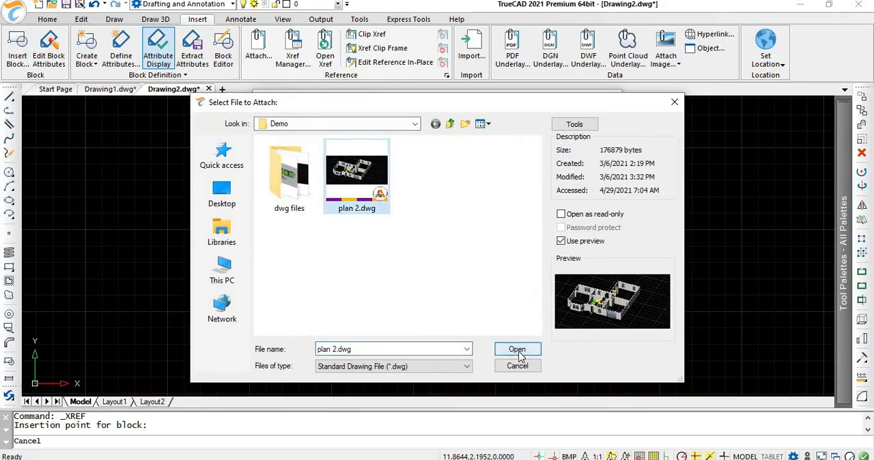
{"action": "left_click", "coordinate": [517, 349]}
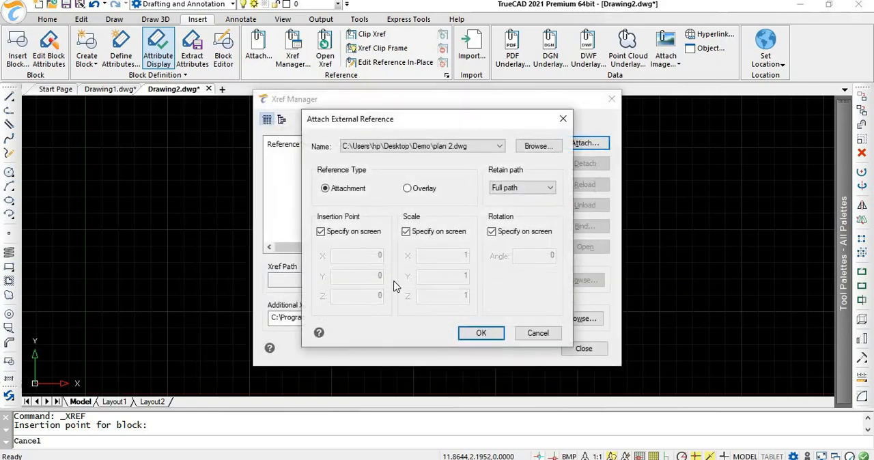
{"action": "left_click", "coordinate": [480, 332]}
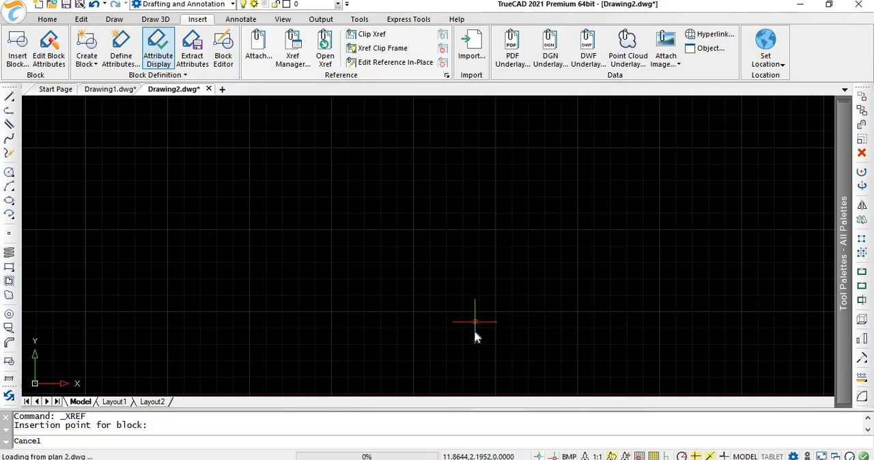
Step: Place the plan 2 reference at about (7.98, 4.56) with scale 1 and rotation 0, and close the Xref Manager
{"action": "left_click", "coordinate": [347, 244]}
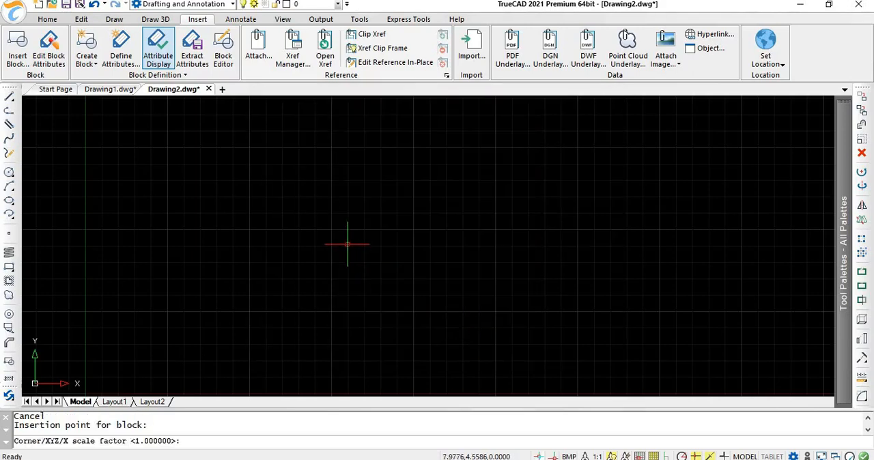
{"action": "key", "text": "Return"}
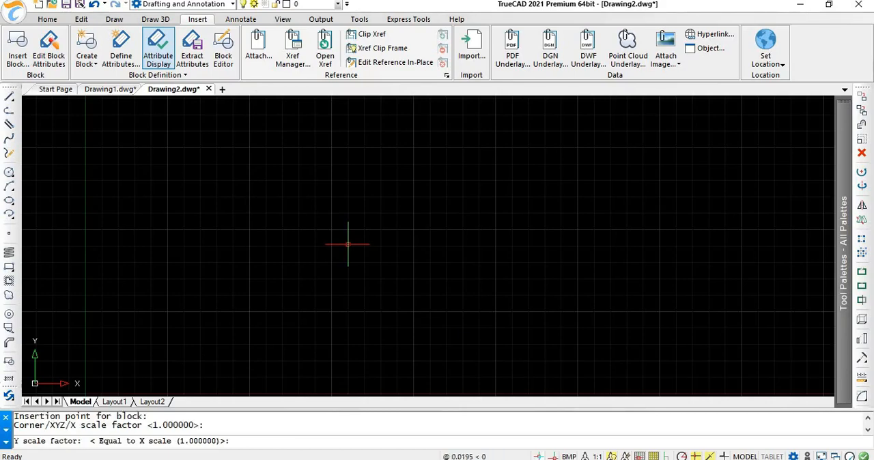
{"action": "key", "text": "Return"}
{"action": "key", "text": "Return"}
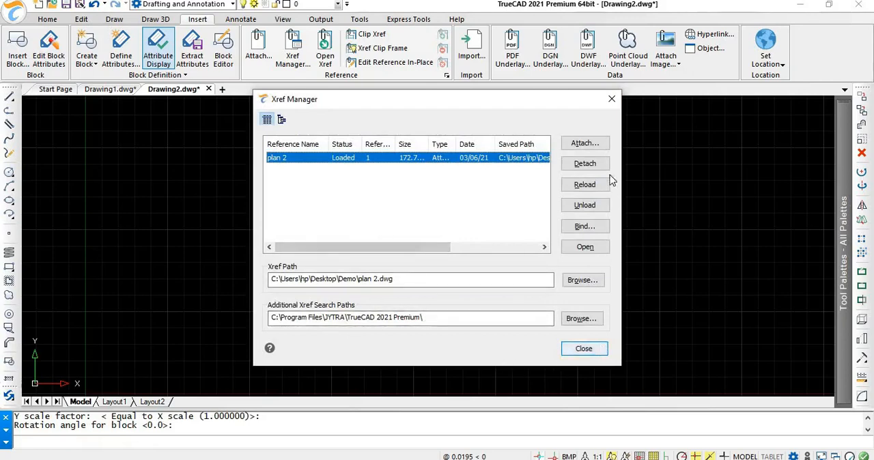
{"action": "left_click", "coordinate": [611, 100]}
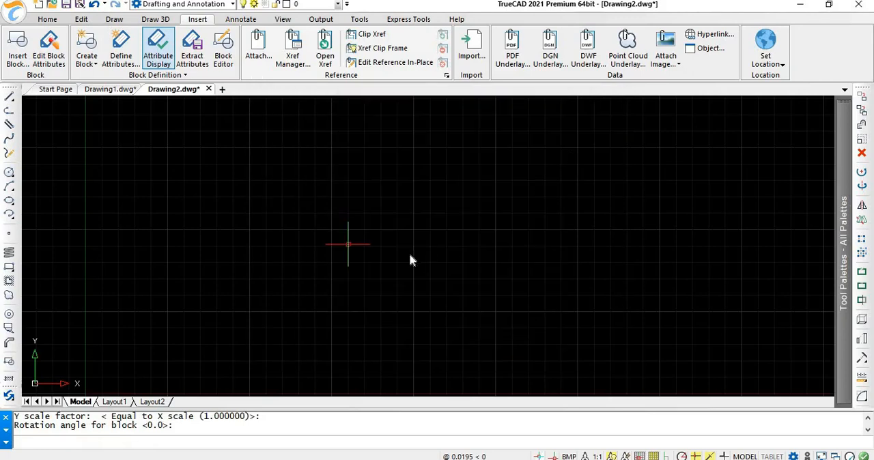
Step: Zoom to the drawing extents and open the attached floor plan xref in its own drawing for editing
{"action": "type", "text": "Z"}
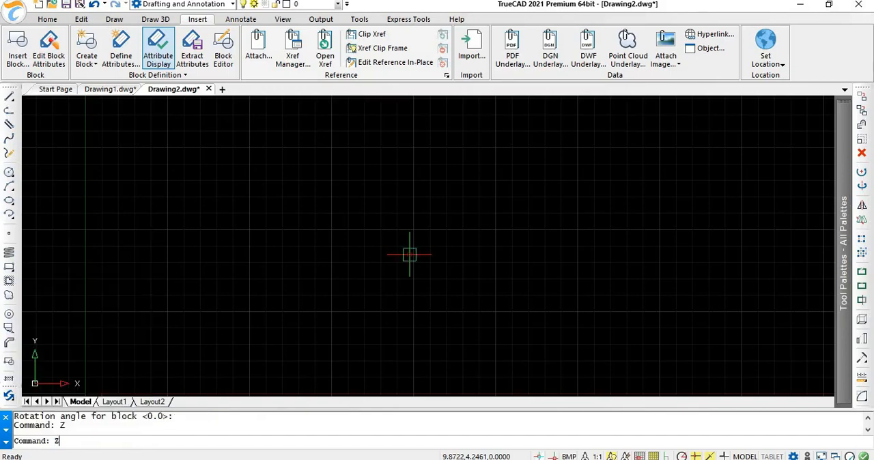
{"action": "key", "text": "Return"}
{"action": "type", "text": "e"}
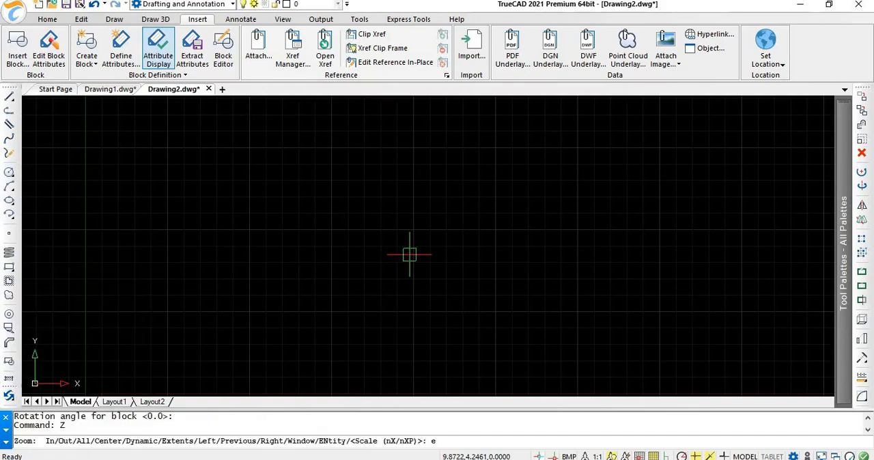
{"action": "key", "text": "Return"}
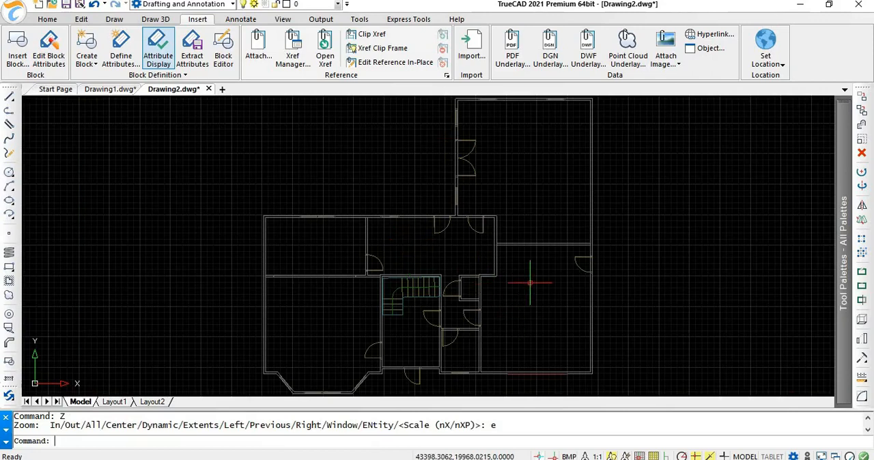
{"action": "left_click", "coordinate": [324, 59]}
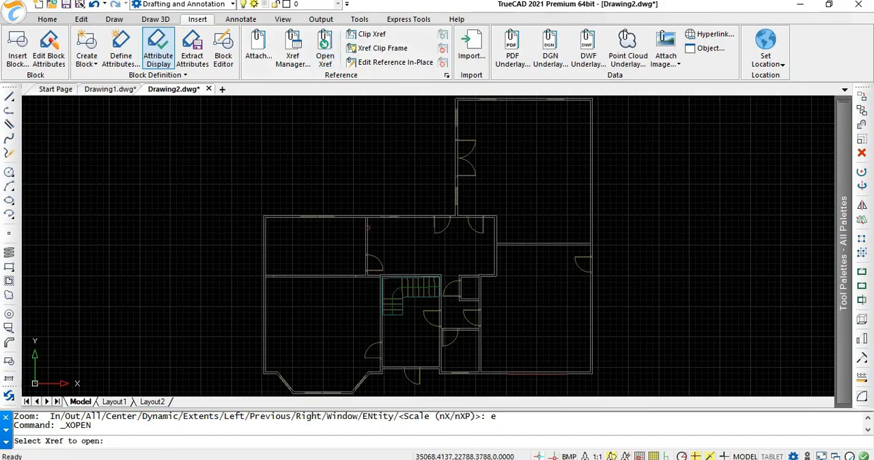
{"action": "left_click", "coordinate": [367, 228]}
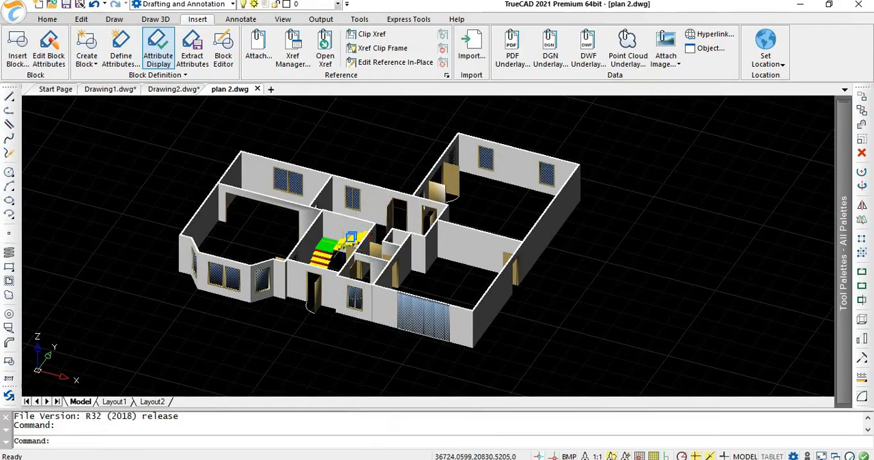
Step: Erase the front door beside the staircase in the 3D plan and undo the erasure
{"action": "left_click", "coordinate": [311, 294]}
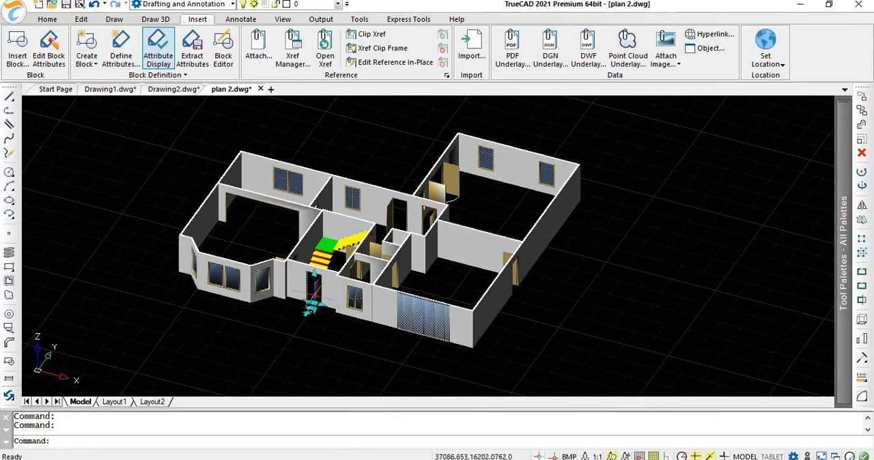
{"action": "key", "text": "Delete"}
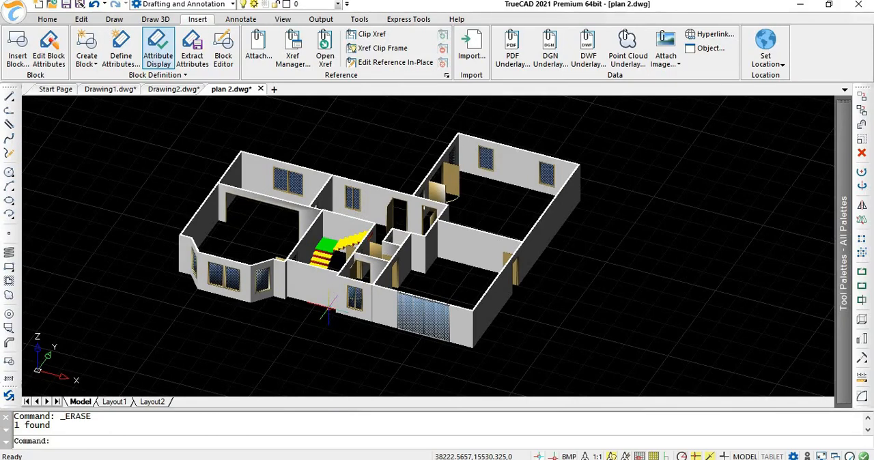
{"action": "key", "text": "ctrl+z"}
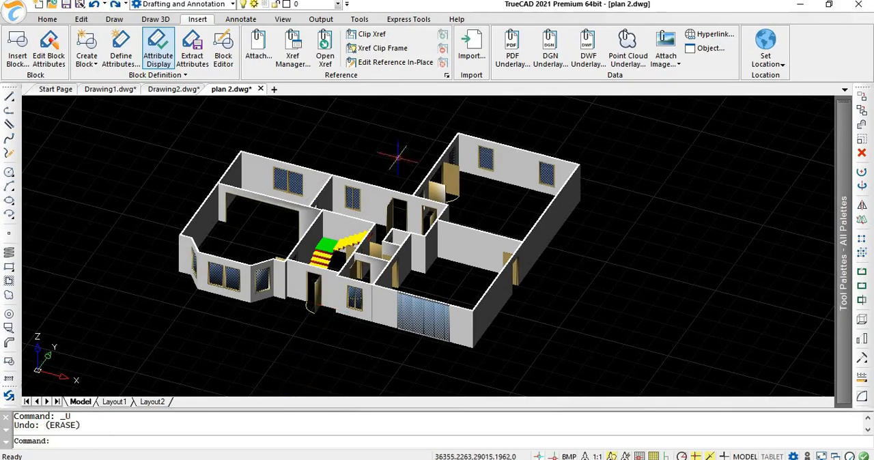
Step: Create a new drawing and choose 1.png from the Demo folder as the raster image to attach
{"action": "left_click", "coordinate": [273, 91]}
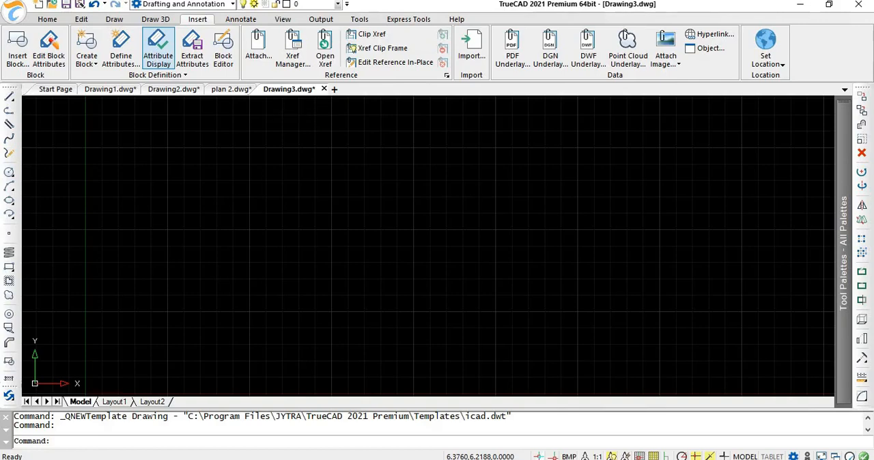
{"action": "key", "text": "F8"}
{"action": "key", "text": "F8"}
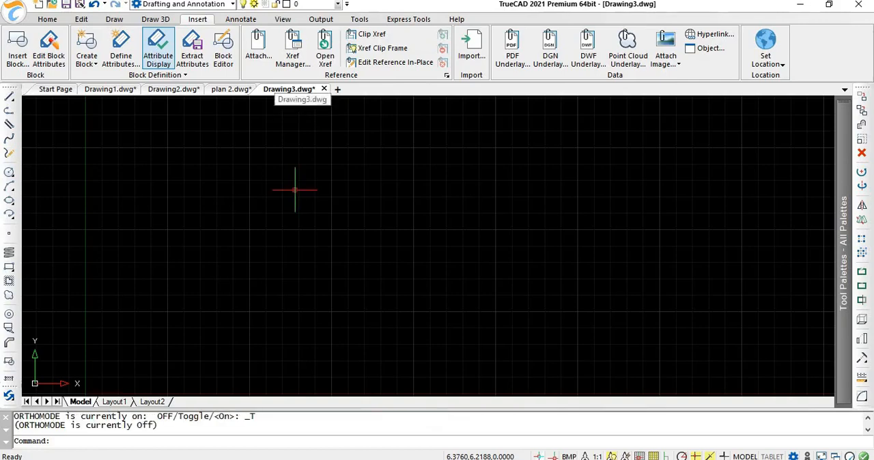
{"action": "left_click", "coordinate": [666, 39]}
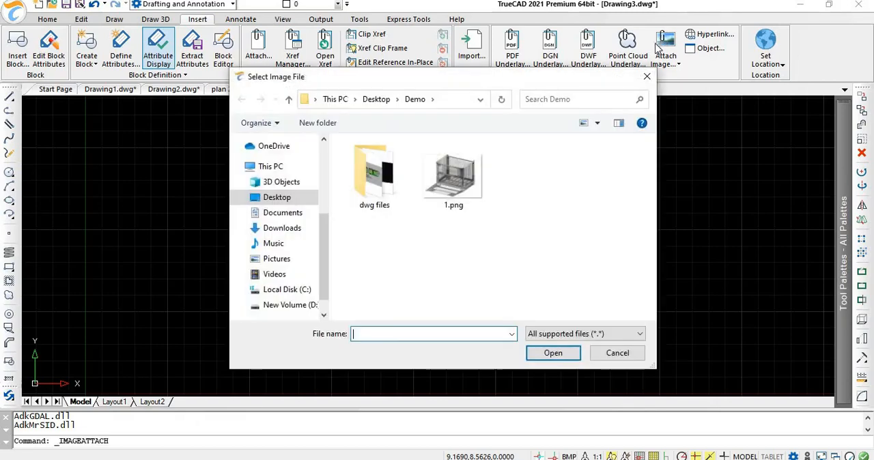
{"action": "left_click", "coordinate": [478, 183]}
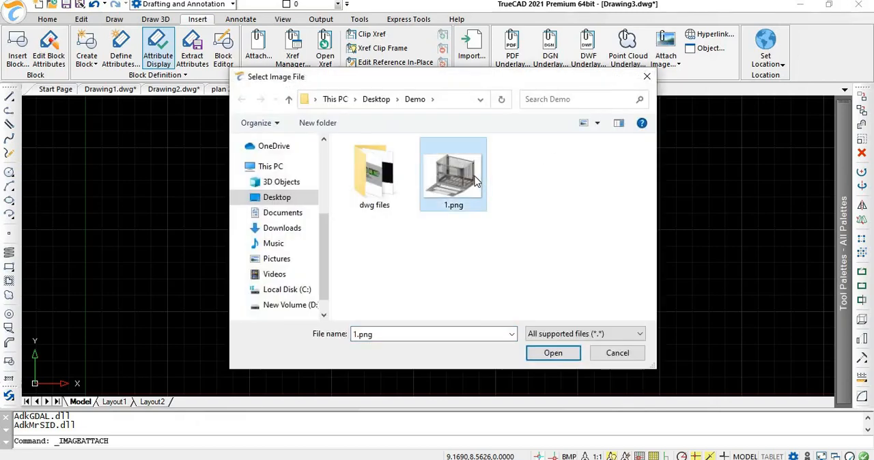
{"action": "left_click", "coordinate": [537, 356]}
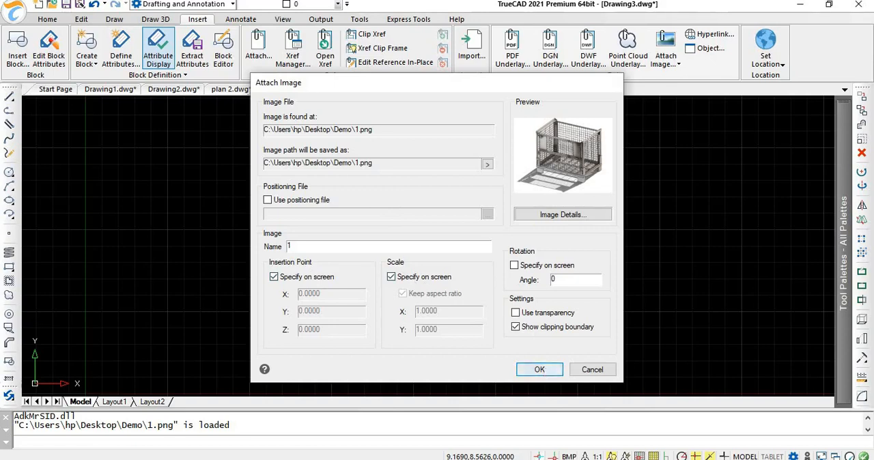
Step: Place the attached image at about (6.14, 4.32) with scale 1 and rotation 0
{"action": "left_click", "coordinate": [543, 369]}
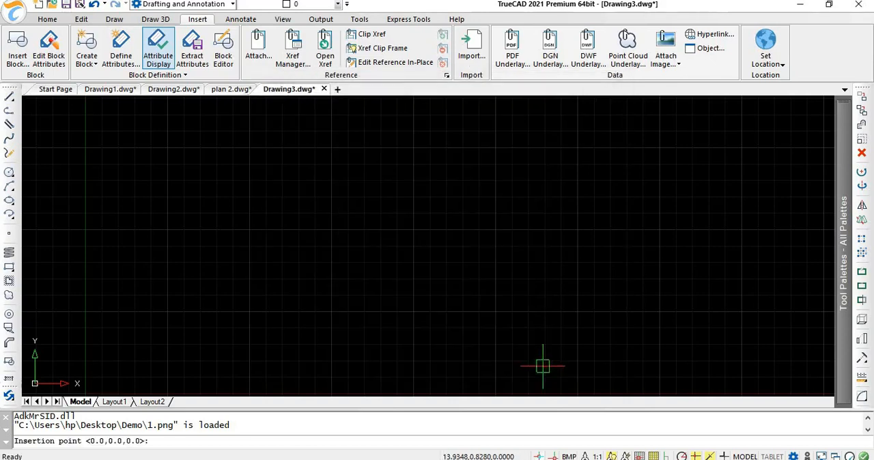
{"action": "left_click", "coordinate": [286, 252]}
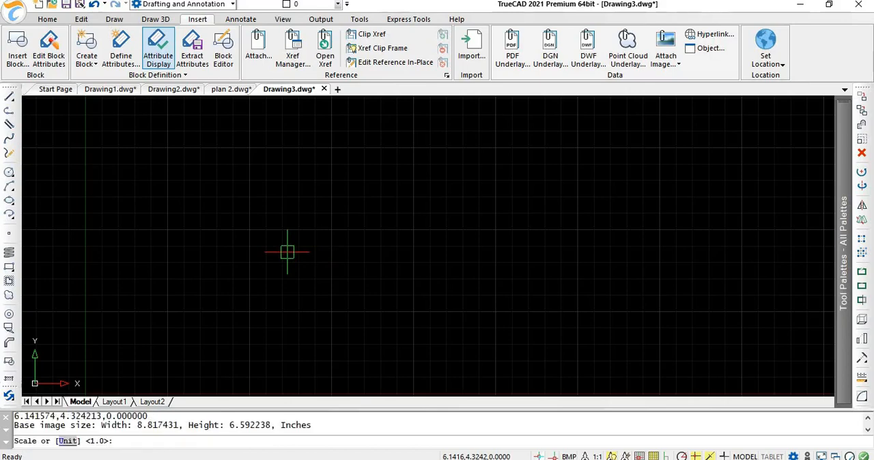
{"action": "key", "text": "Return"}
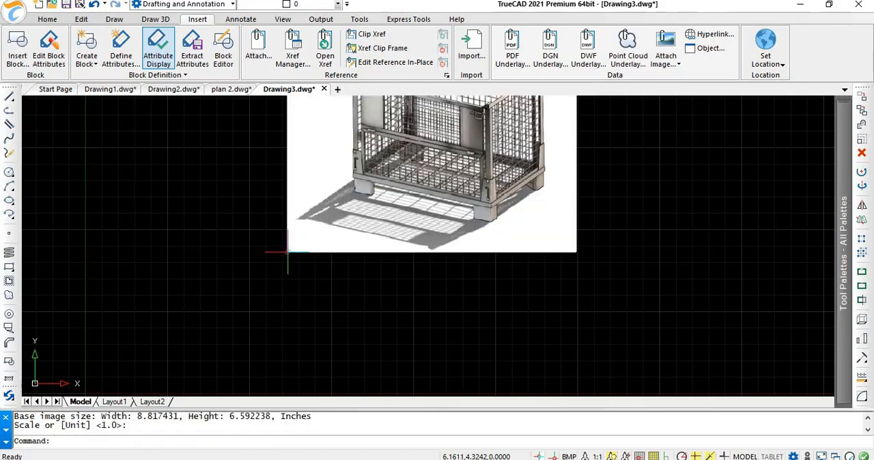
{"action": "scroll", "coordinate": [324, 226], "scroll_direction": "down", "scroll_amount": 2}
{"action": "scroll", "coordinate": [338, 226], "scroll_direction": "down", "scroll_amount": 3}
{"action": "scroll", "coordinate": [334, 198], "scroll_direction": "up", "scroll_amount": 3}
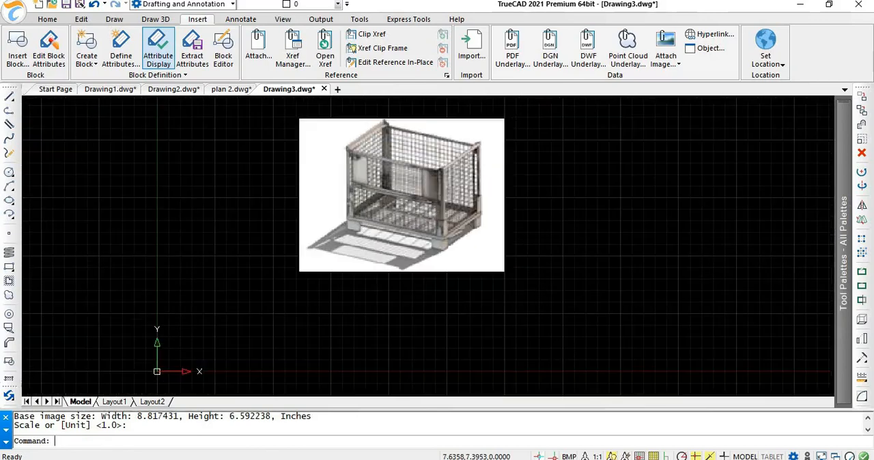
Step: Examine the image 1 settings in the Image Manager, including brightness, contrast, fade and aspect ratio, and close it
{"action": "left_click", "coordinate": [675, 63]}
{"action": "left_click", "coordinate": [691, 113]}
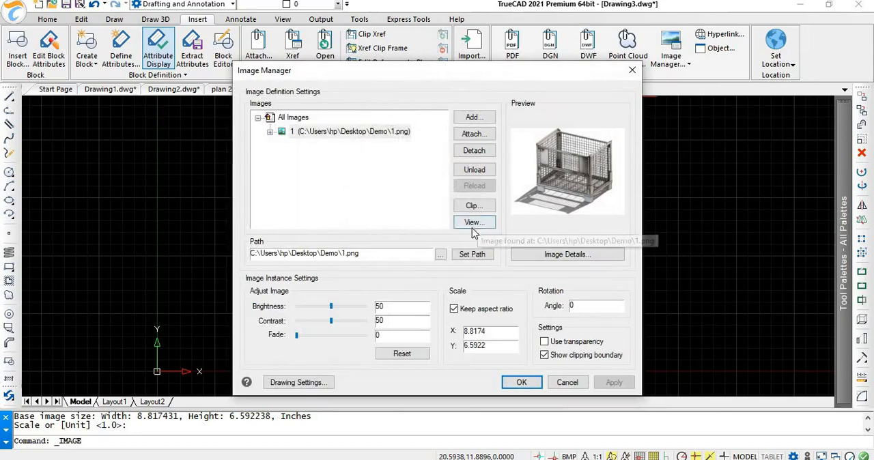
{"action": "mouse_move", "coordinate": [303, 329]}
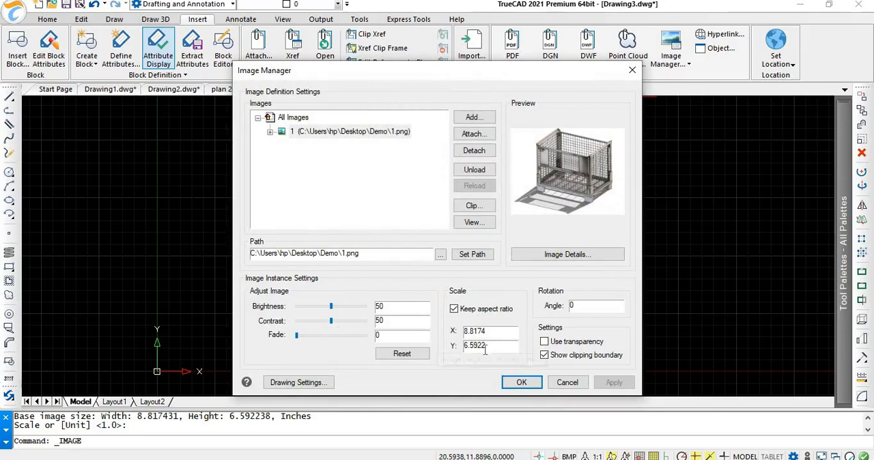
{"action": "left_click", "coordinate": [454, 310]}
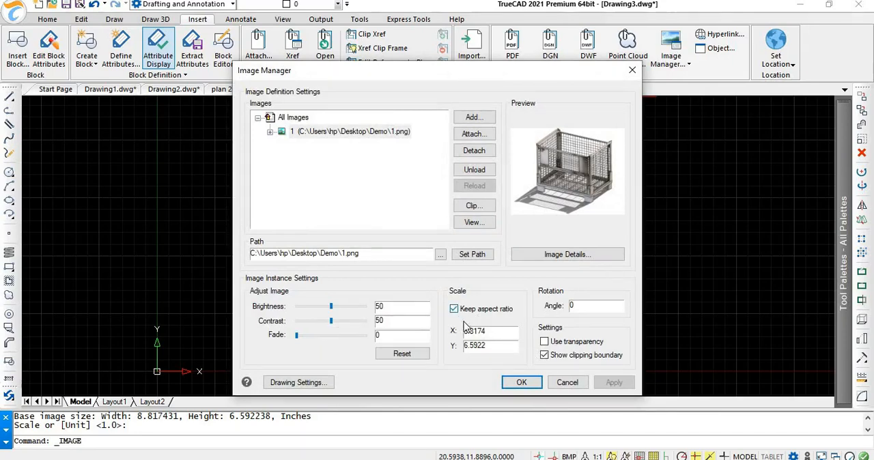
{"action": "left_click", "coordinate": [520, 383]}
{"action": "key", "text": "Escape"}
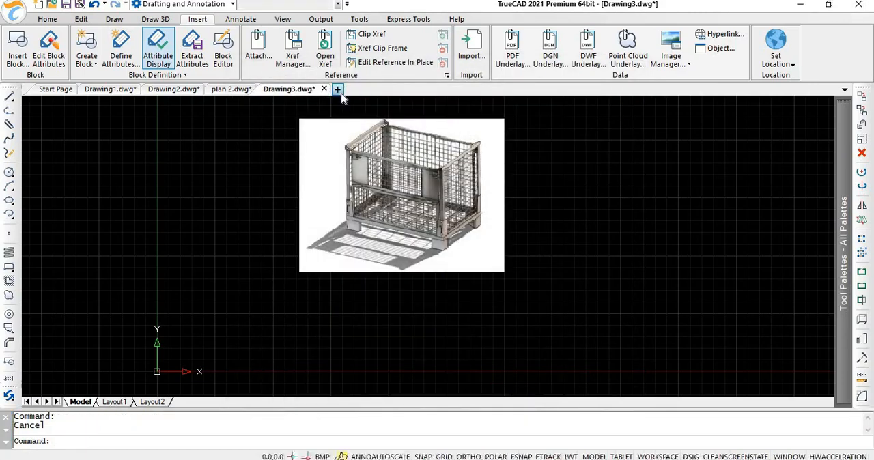
Step: Create a new drawing and choose output.csv from the Demo folder on the desktop as the existing file to insert as an object
{"action": "left_click", "coordinate": [342, 94]}
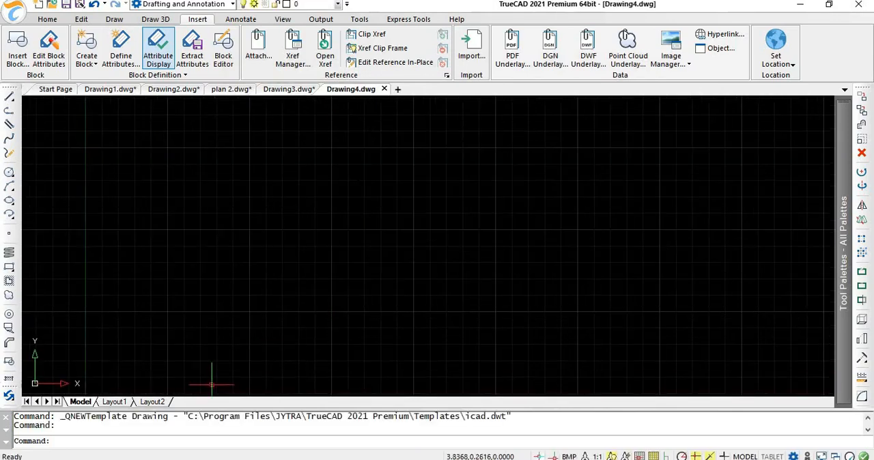
{"action": "left_click", "coordinate": [713, 50]}
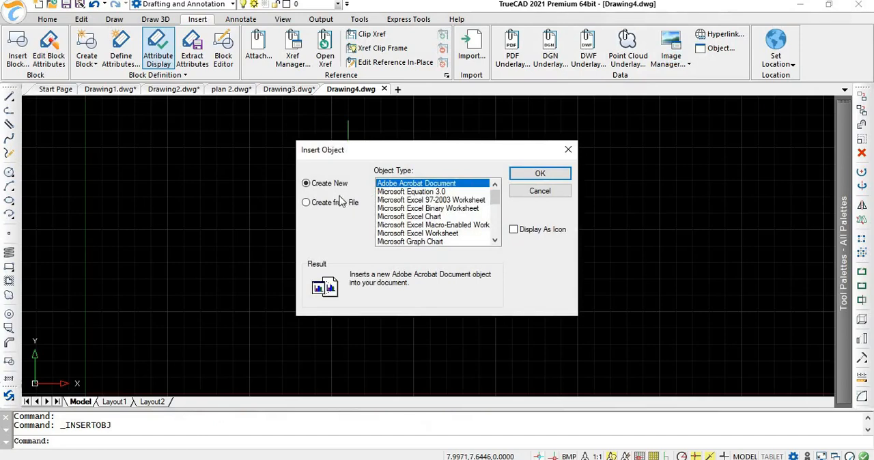
{"action": "left_click", "coordinate": [306, 203]}
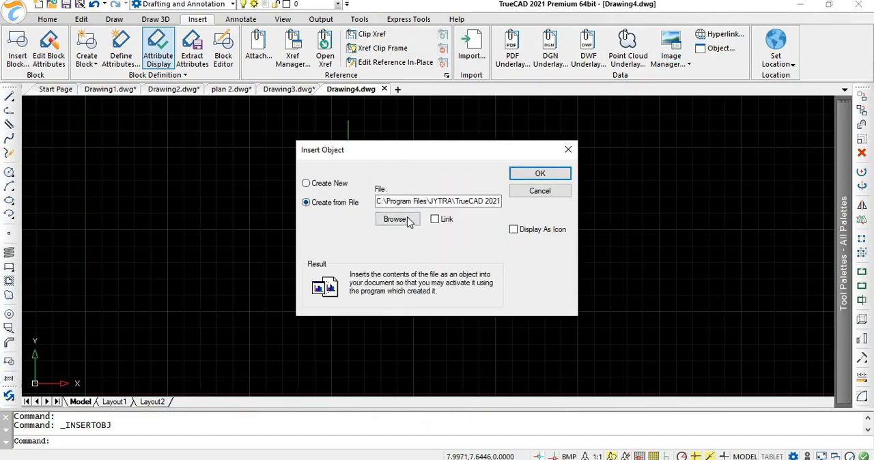
{"action": "left_click", "coordinate": [407, 220]}
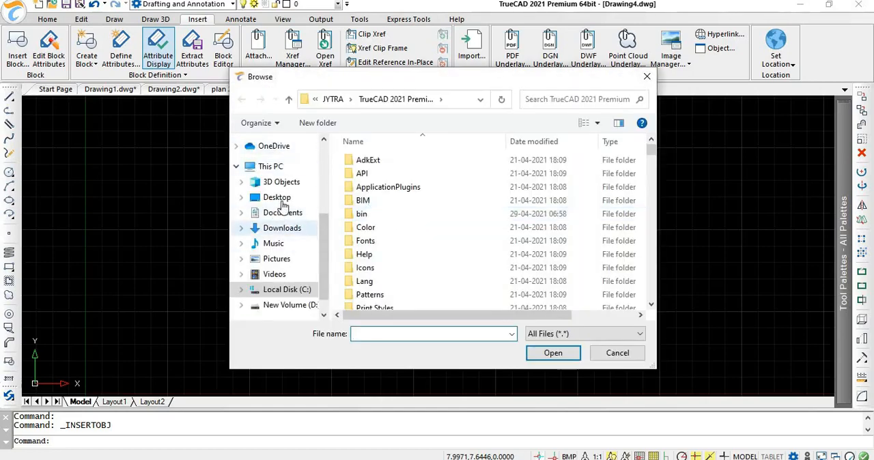
{"action": "left_click", "coordinate": [278, 199]}
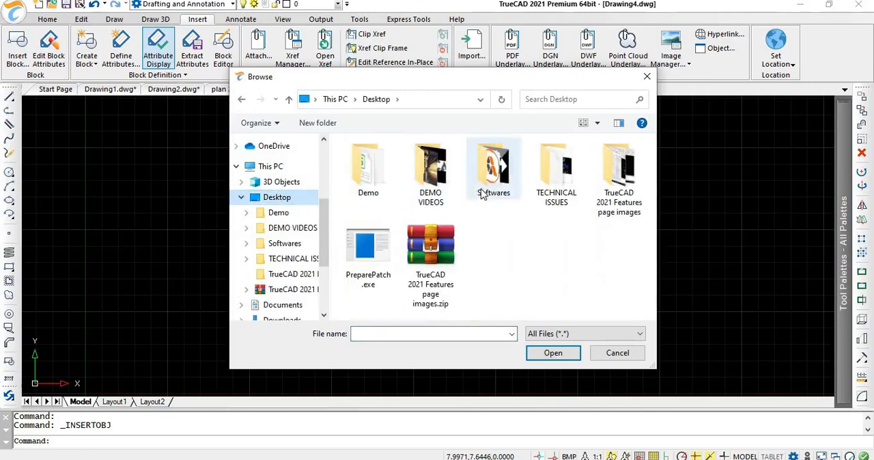
{"action": "double_click", "coordinate": [372, 179]}
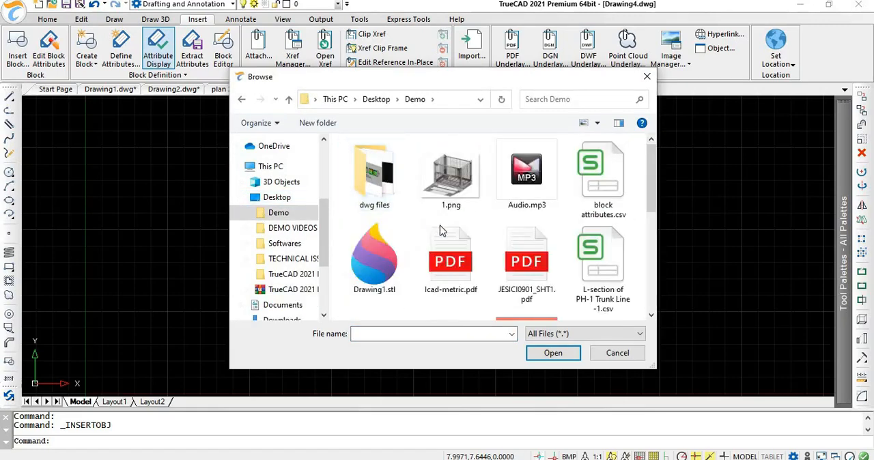
{"action": "scroll", "coordinate": [442, 228], "scroll_direction": "down", "scroll_amount": 2}
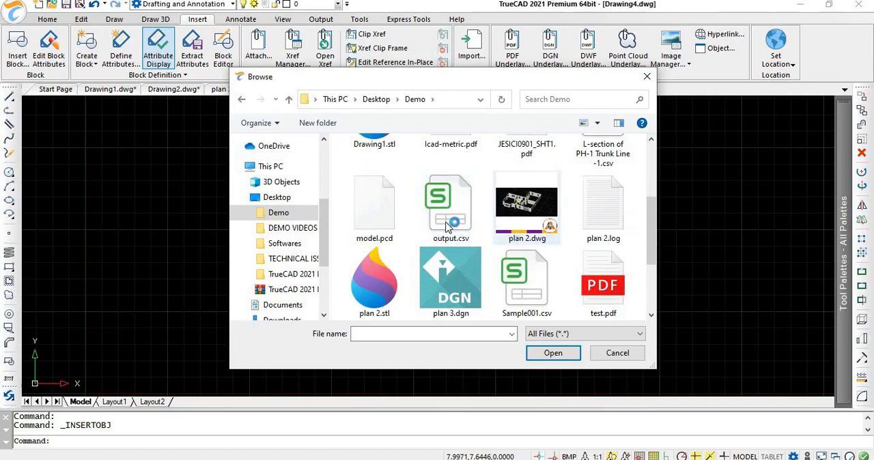
{"action": "left_click", "coordinate": [447, 227]}
{"action": "left_click", "coordinate": [550, 354]}
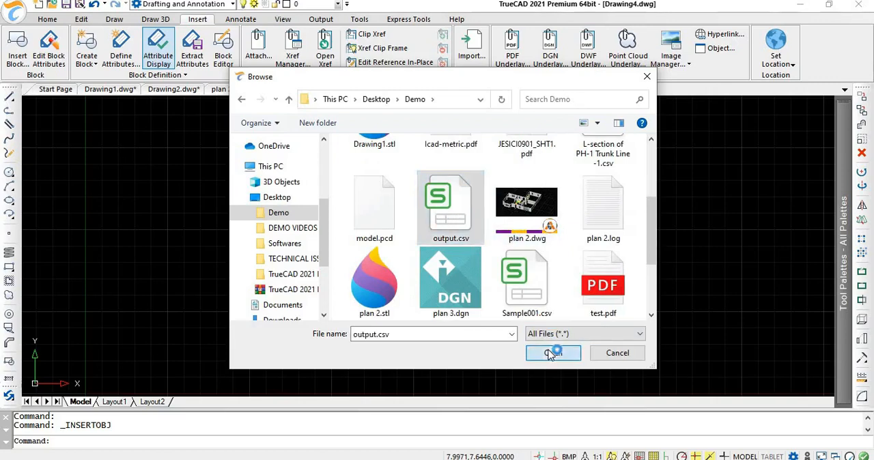
Step: Insert output.csv as a linked object and erase the resulting coordinate table from the drawing
{"action": "left_click", "coordinate": [430, 219]}
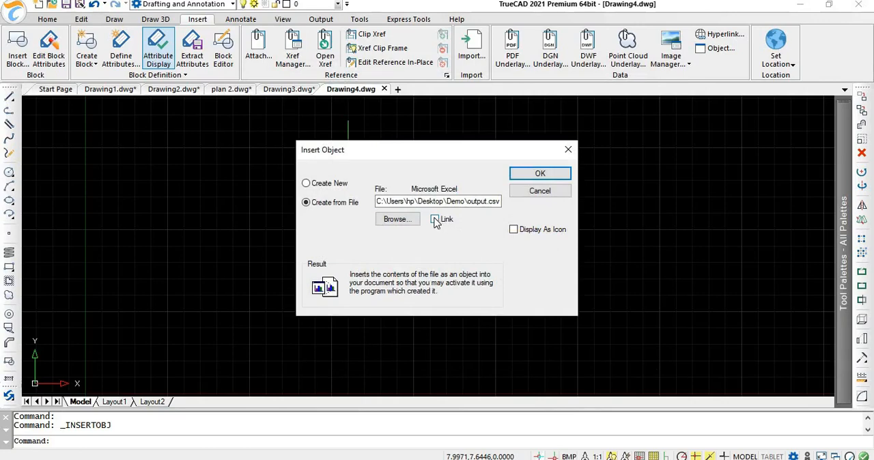
{"action": "left_click", "coordinate": [534, 172]}
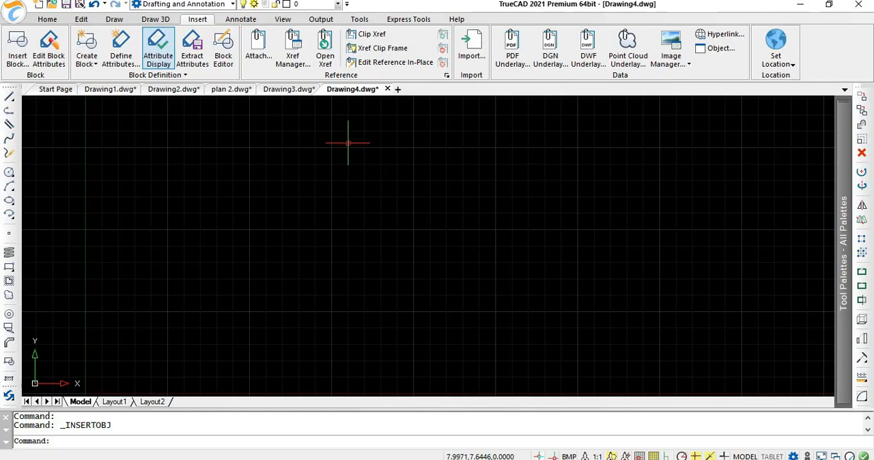
{"action": "scroll", "coordinate": [96, 181], "scroll_direction": "up", "scroll_amount": 2}
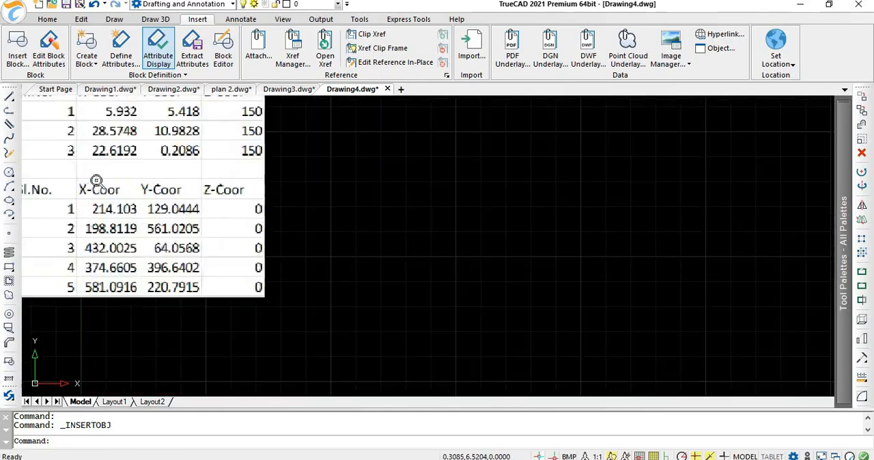
{"action": "middle_click_drag", "start_coordinate": [94, 179], "coordinate": [194, 233]}
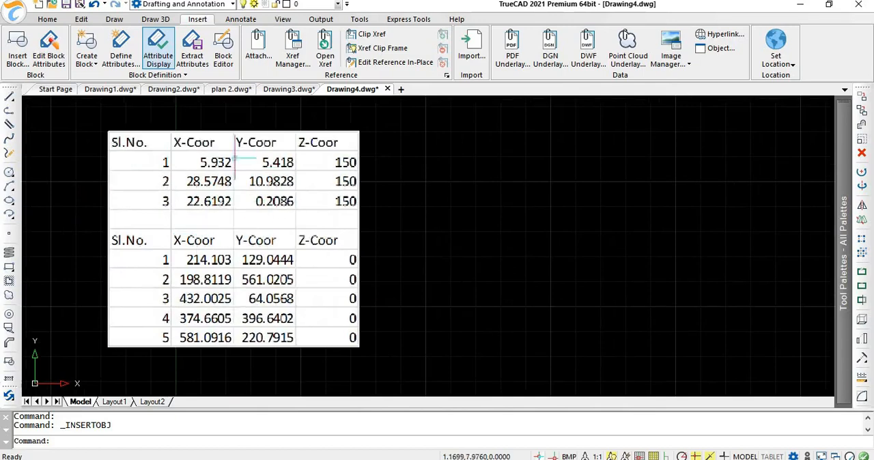
{"action": "key", "text": "Delete"}
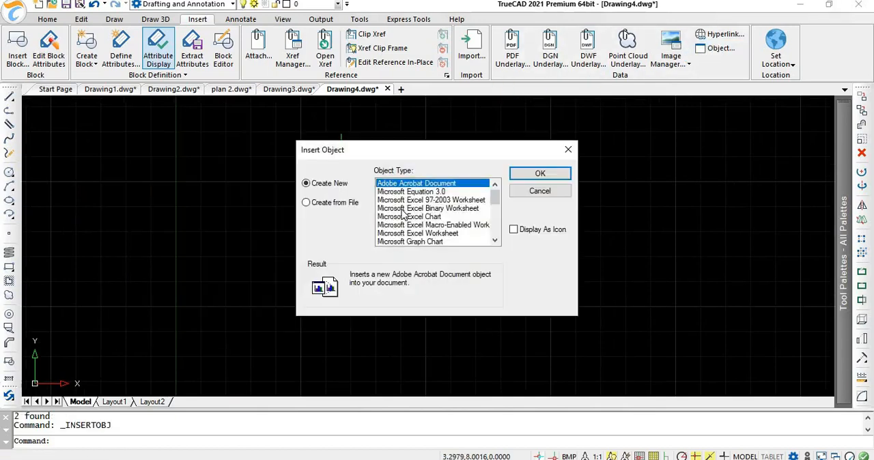
Step: Insert the Demo folder's output.csv into the drawing from file again, with linking to the source enabled
{"action": "left_click", "coordinate": [307, 204]}
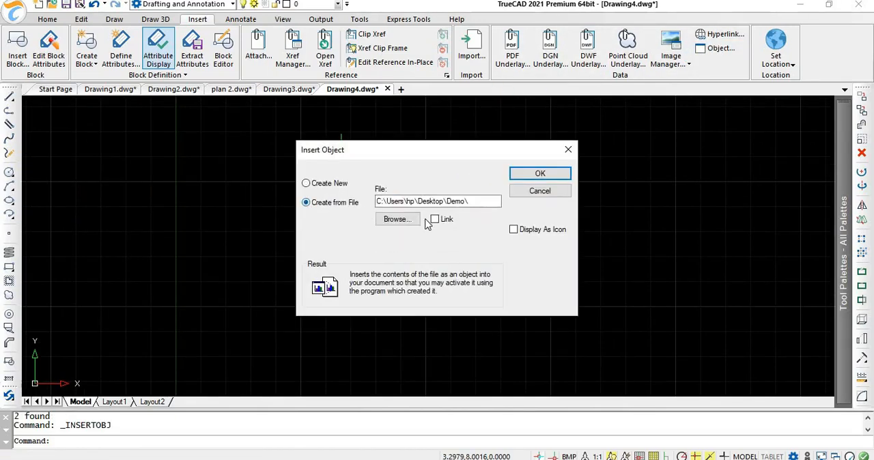
{"action": "left_click", "coordinate": [392, 219]}
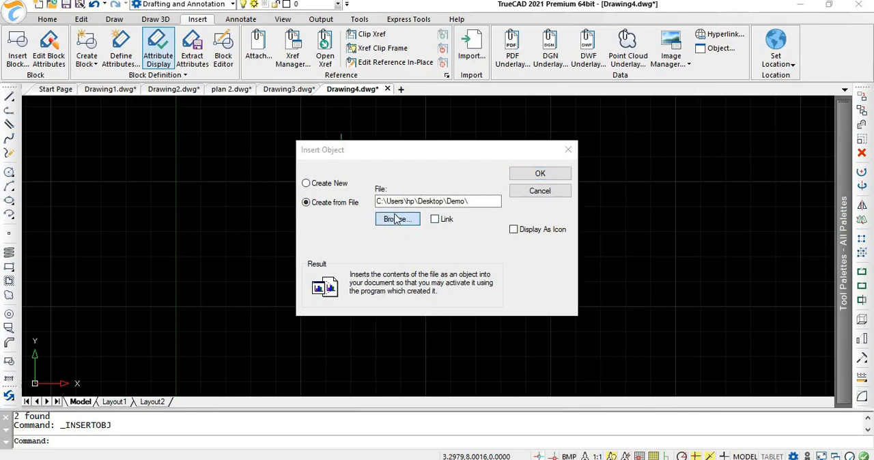
{"action": "scroll", "coordinate": [444, 225], "scroll_direction": "down", "scroll_amount": 2}
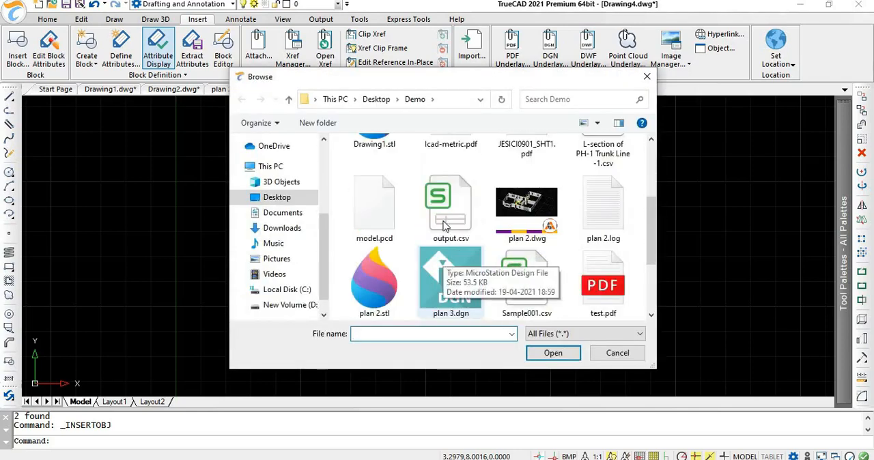
{"action": "left_click", "coordinate": [444, 225]}
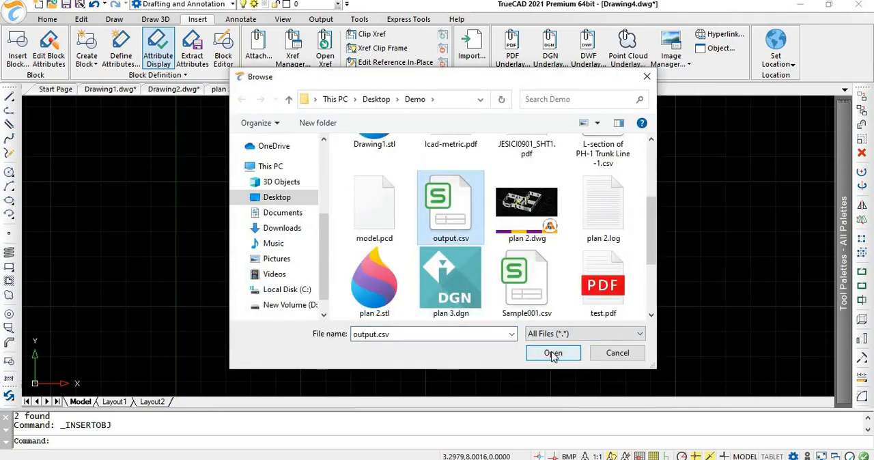
{"action": "left_click", "coordinate": [553, 354]}
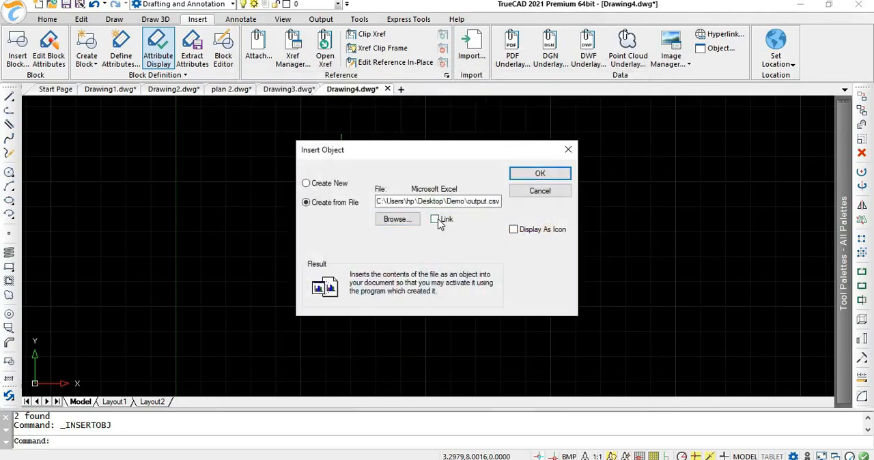
{"action": "left_click", "coordinate": [440, 224]}
{"action": "left_click", "coordinate": [538, 175]}
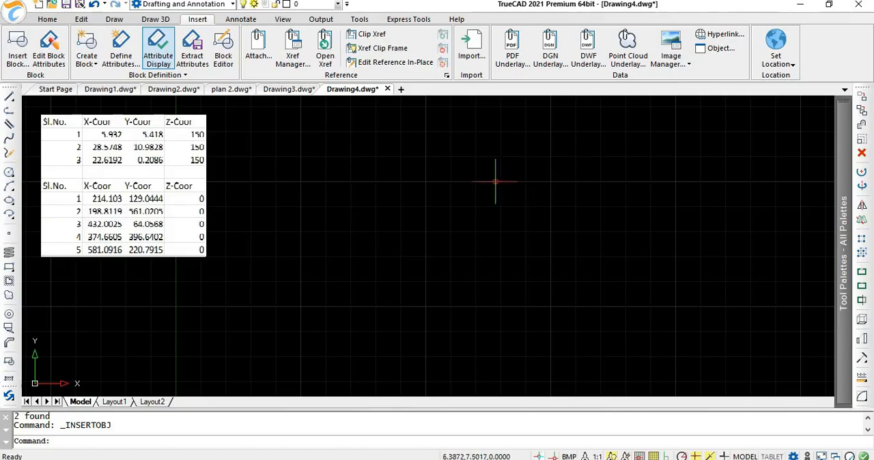
Step: Open the inserted coordinate table in Excel and set the first Z-Coor value of its second list, cell D7, to 150
{"action": "scroll", "coordinate": [96, 201], "scroll_direction": "up", "scroll_amount": 2}
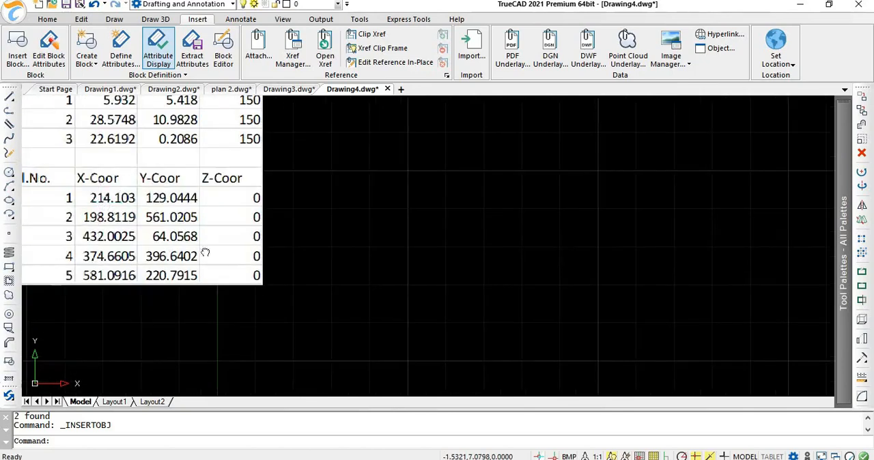
{"action": "middle_click_drag", "start_coordinate": [96, 201], "coordinate": [239, 262]}
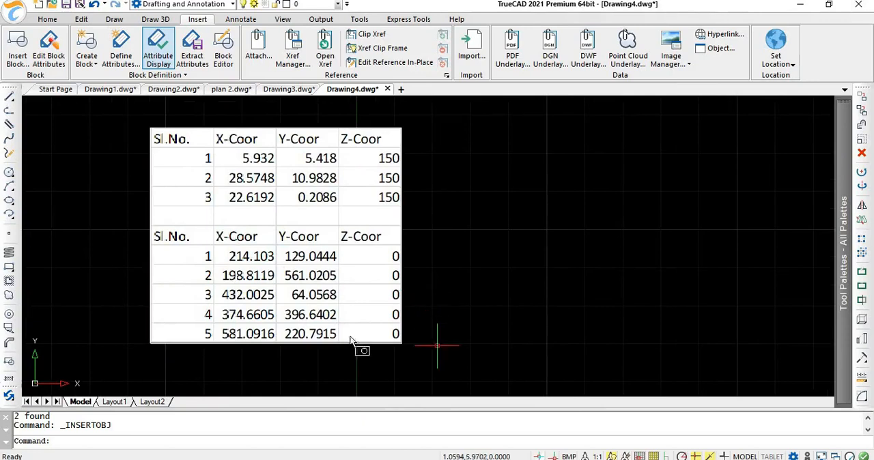
{"action": "left_click_drag", "start_coordinate": [437, 346], "coordinate": [232, 254]}
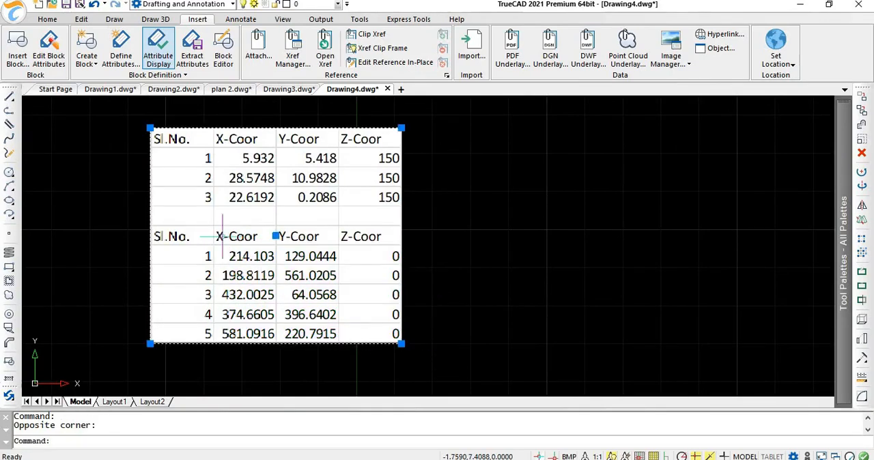
{"action": "double_click", "coordinate": [286, 220]}
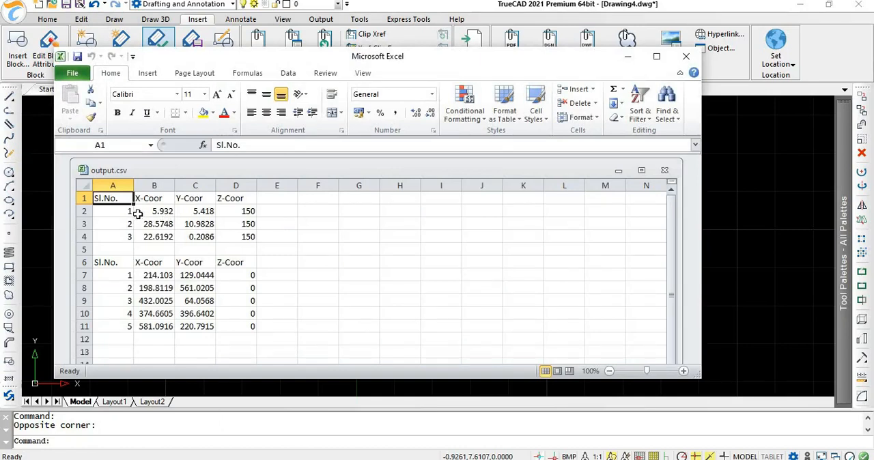
{"action": "left_click", "coordinate": [245, 276]}
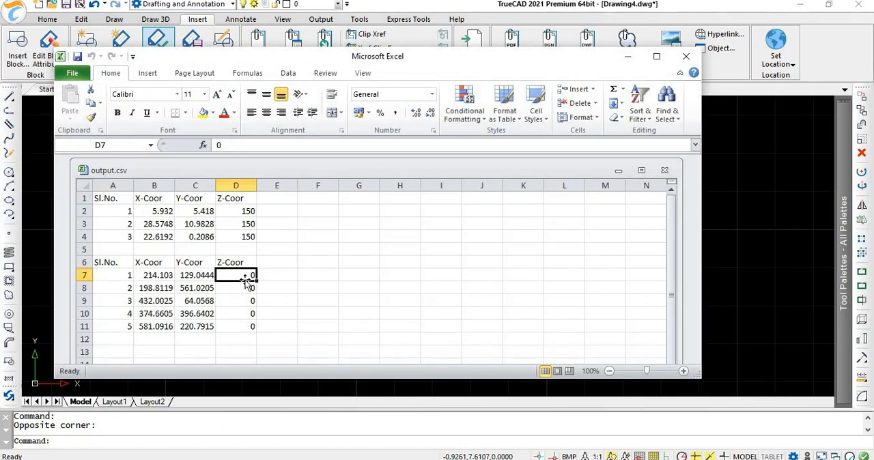
{"action": "type", "text": "15"}
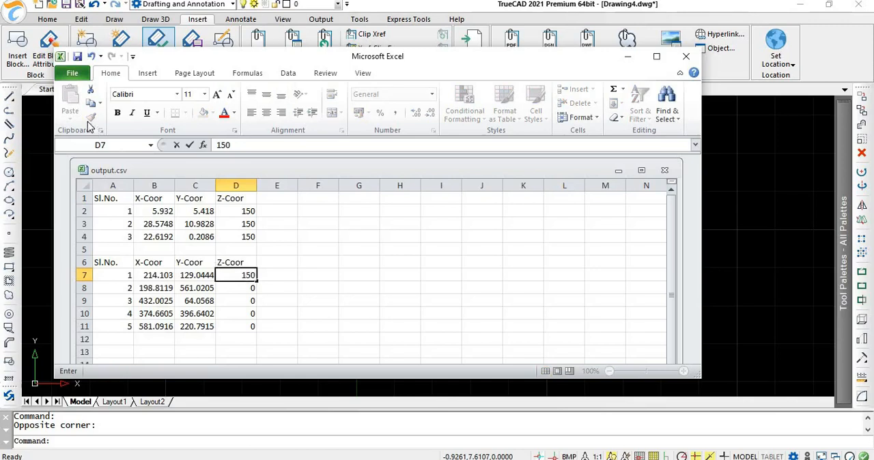
Step: Save output.csv keeping its CSV format, return to the TrueCAD drawing and deselect the linked table
{"action": "left_click", "coordinate": [76, 57]}
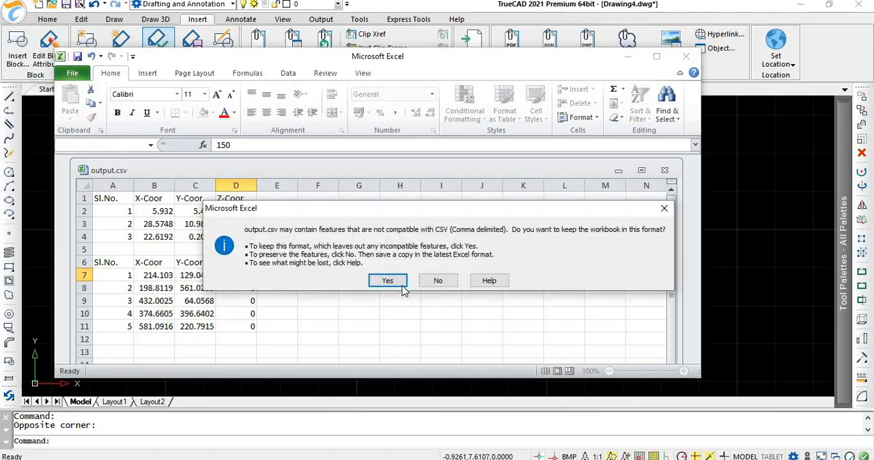
{"action": "left_click", "coordinate": [402, 288]}
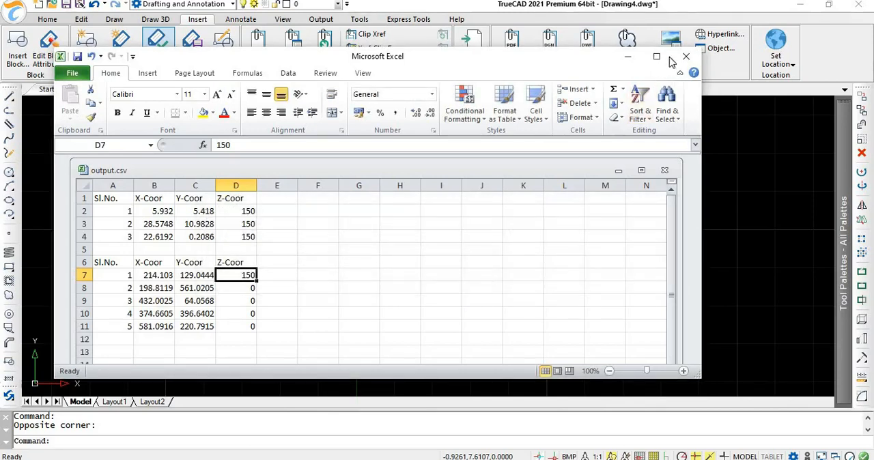
{"action": "left_click", "coordinate": [629, 60]}
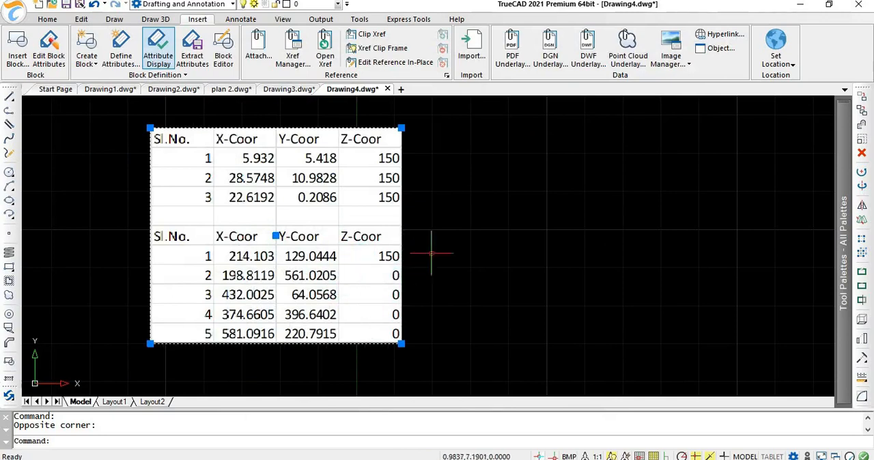
{"action": "left_click_drag", "start_coordinate": [401, 151], "coordinate": [454, 167]}
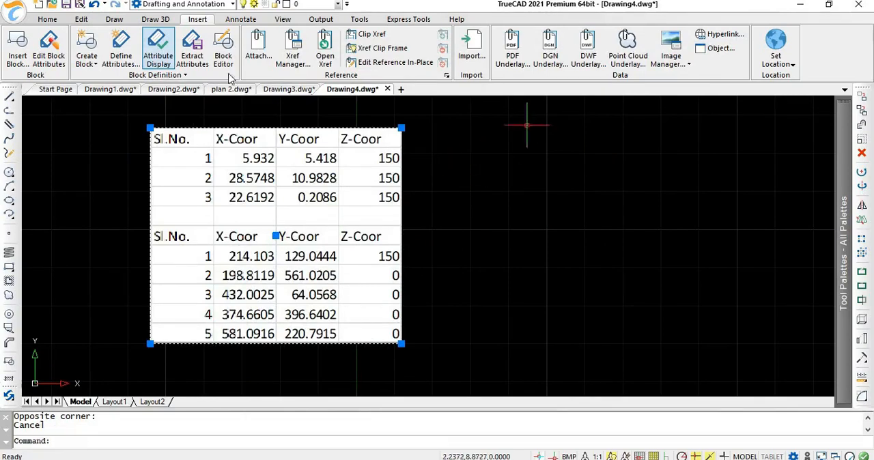
{"action": "key", "text": "Escape"}
Step: Create a new text style named truecad in the Text Styles Manager
{"action": "left_click", "coordinate": [242, 19]}
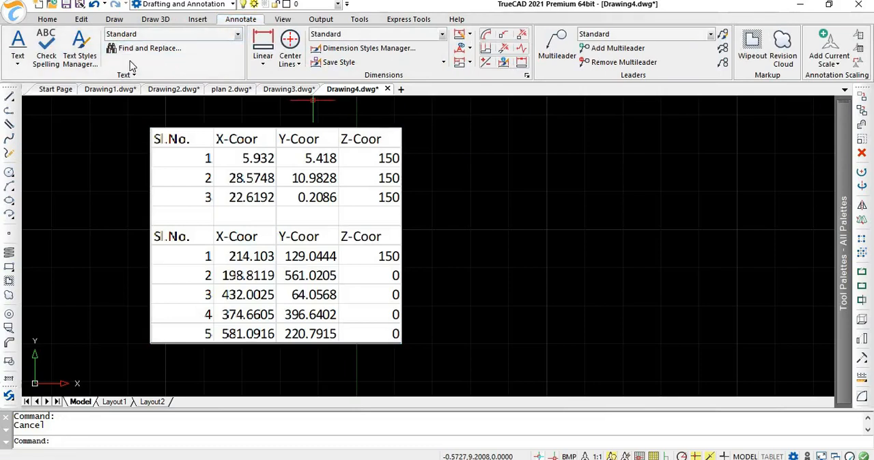
{"action": "left_click", "coordinate": [80, 67]}
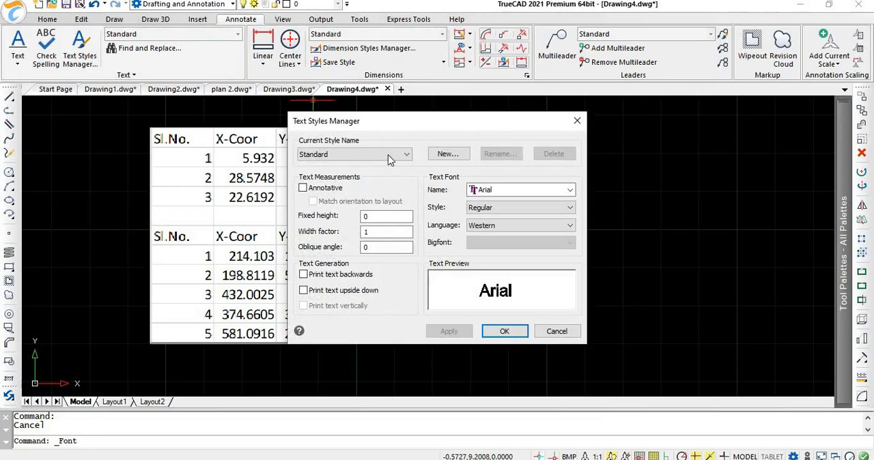
{"action": "left_click", "coordinate": [388, 154]}
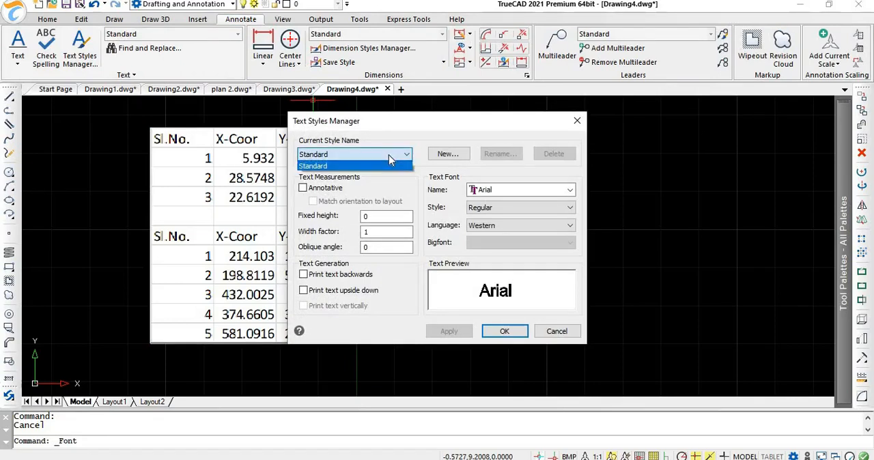
{"action": "left_click", "coordinate": [388, 155]}
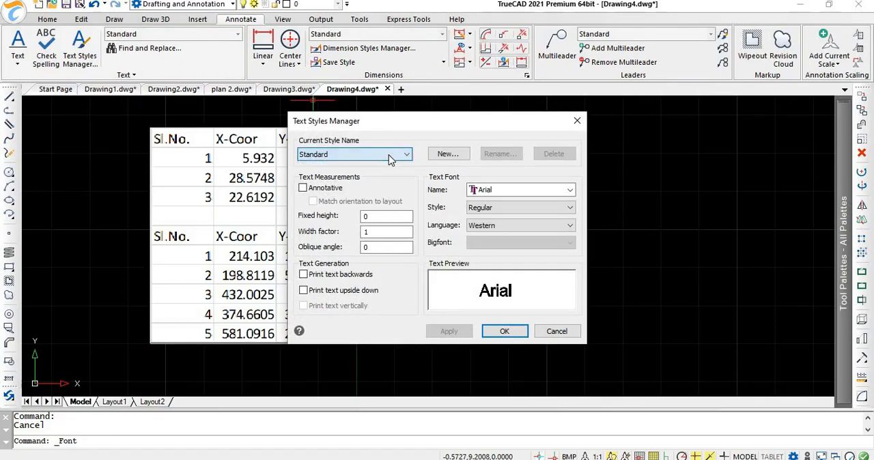
{"action": "left_click", "coordinate": [448, 154]}
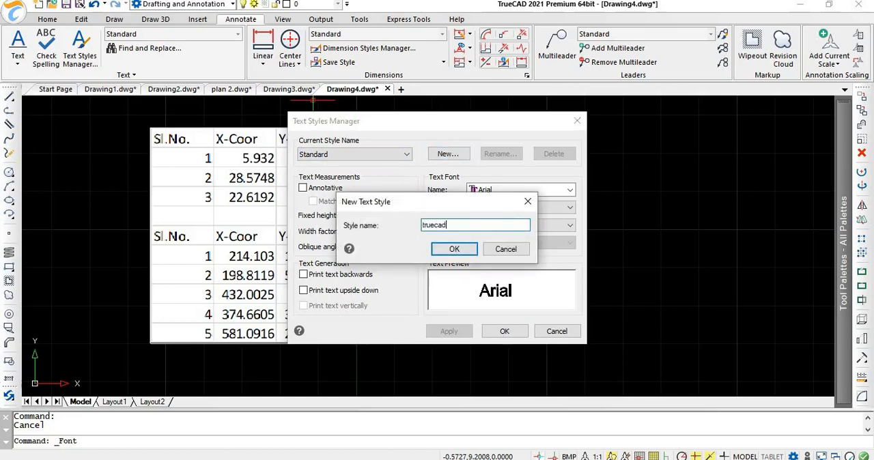
{"action": "key", "text": "Return"}
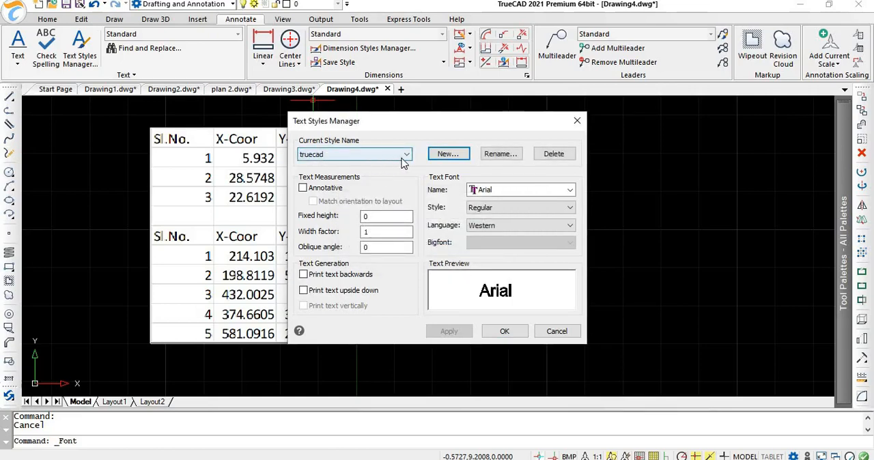
Step: Delete the truecad text style in the Text Styles Manager and accept the change
{"action": "left_click", "coordinate": [404, 158]}
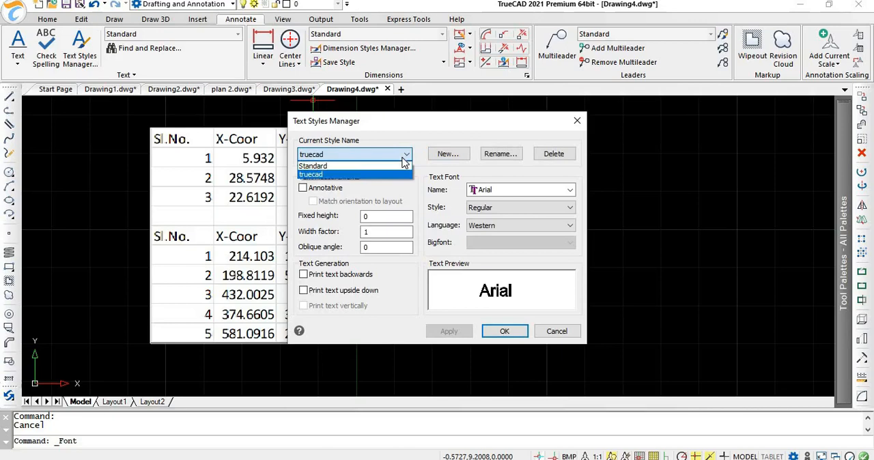
{"action": "left_click", "coordinate": [405, 161]}
{"action": "left_click", "coordinate": [499, 157]}
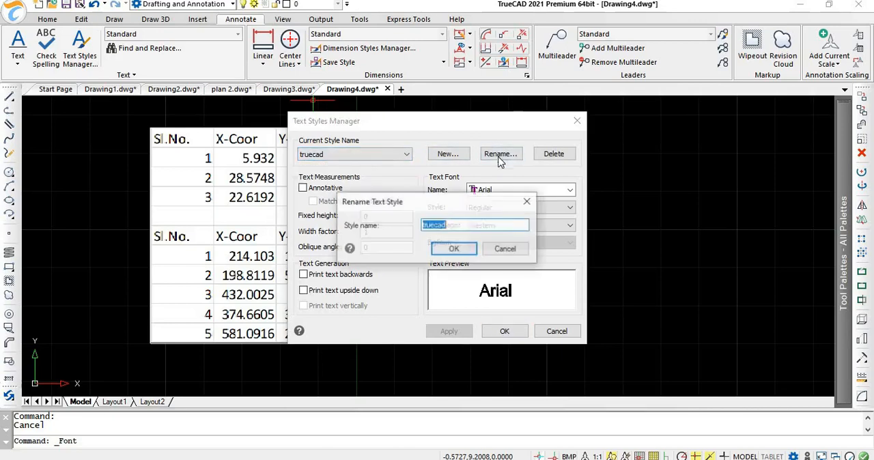
{"action": "left_click", "coordinate": [526, 202]}
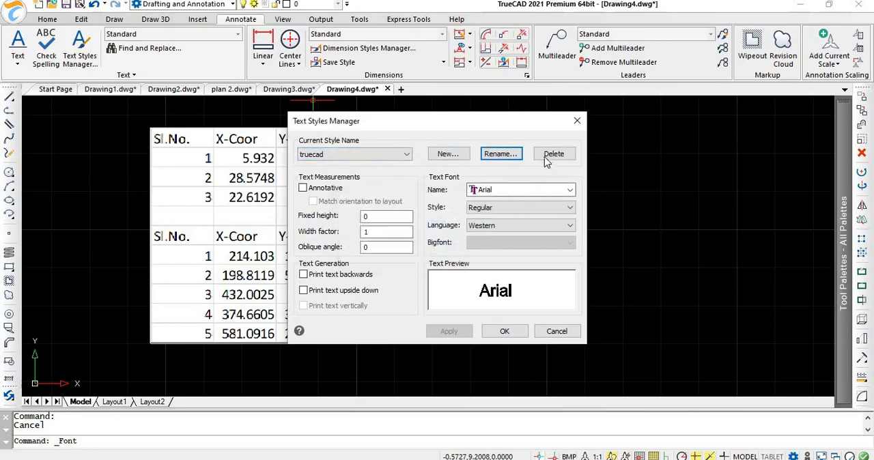
{"action": "left_click", "coordinate": [551, 157]}
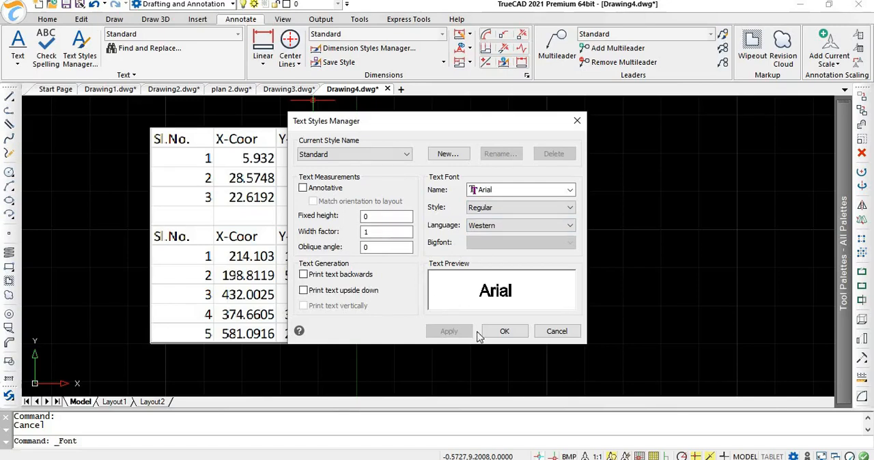
{"action": "left_click", "coordinate": [504, 331]}
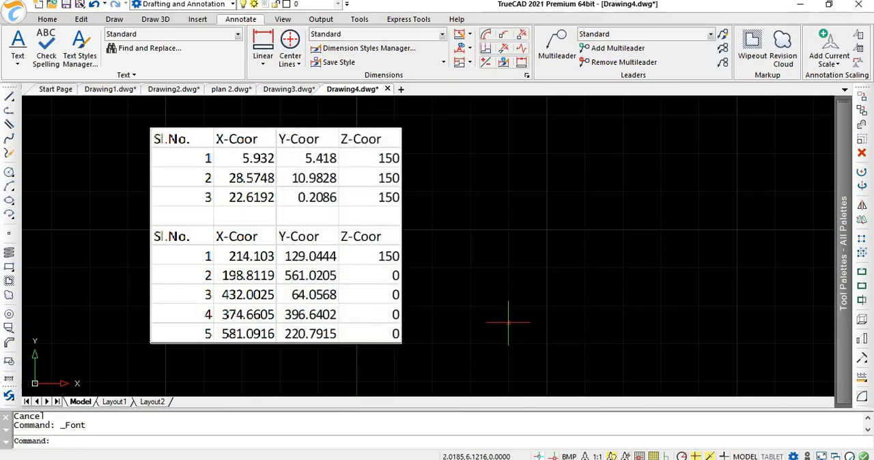
Step: Open the Standard dimension style for modification and examine its line settings and its arrowhead options
{"action": "left_click", "coordinate": [346, 54]}
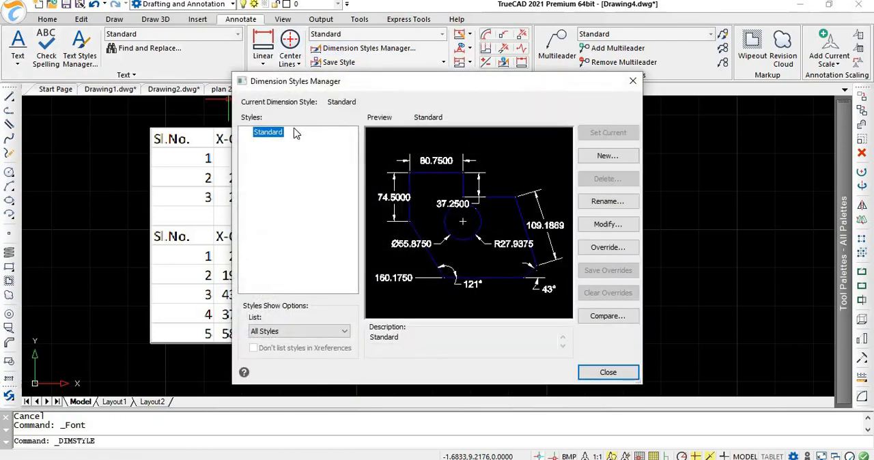
{"action": "left_click", "coordinate": [604, 228]}
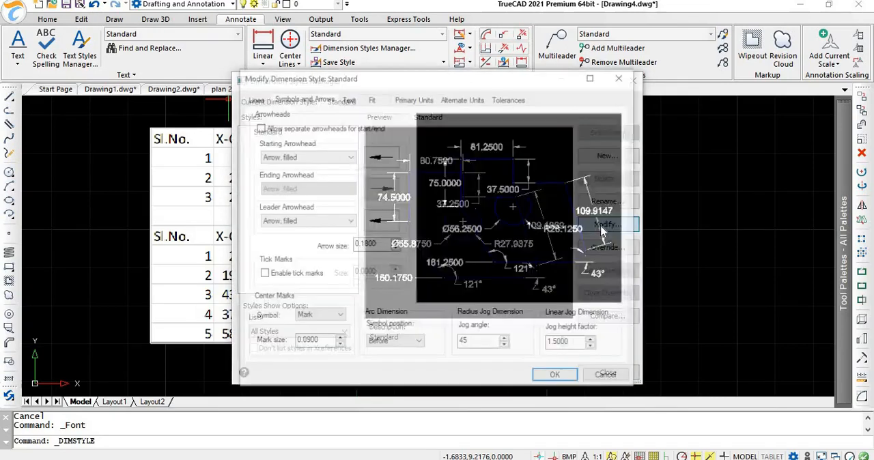
{"action": "left_click", "coordinate": [253, 99]}
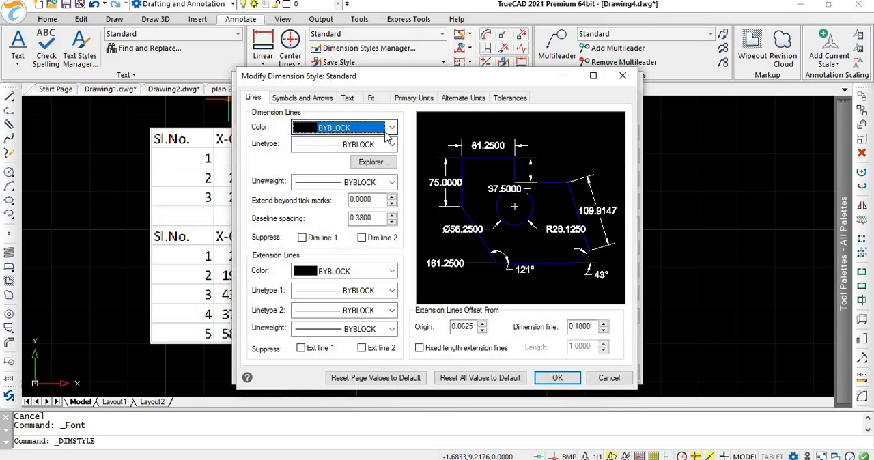
{"action": "left_click", "coordinate": [309, 97]}
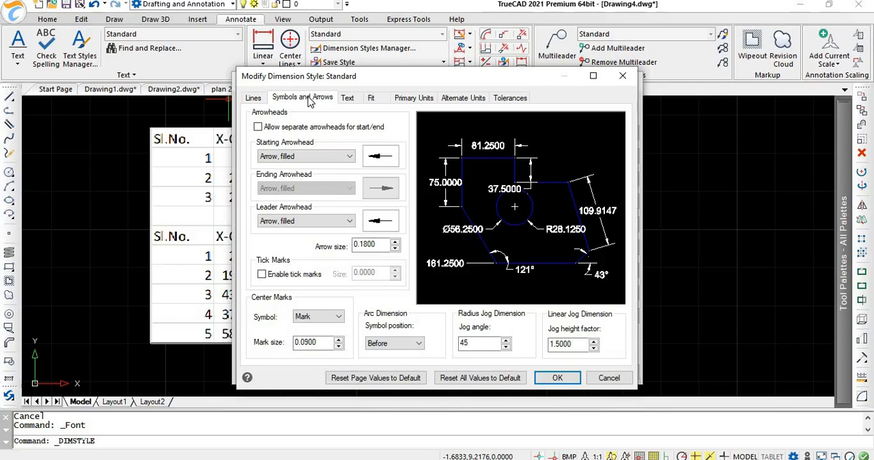
{"action": "left_click", "coordinate": [336, 157]}
{"action": "left_click", "coordinate": [346, 159]}
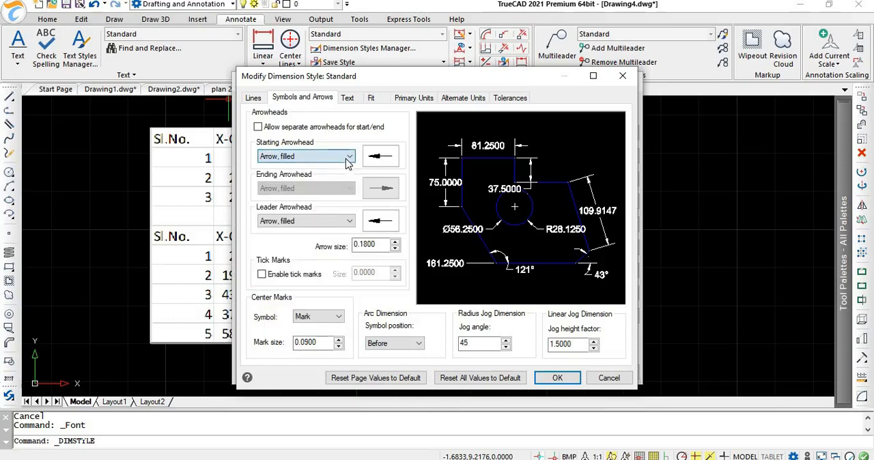
{"action": "left_click", "coordinate": [350, 221]}
{"action": "left_click", "coordinate": [350, 221]}
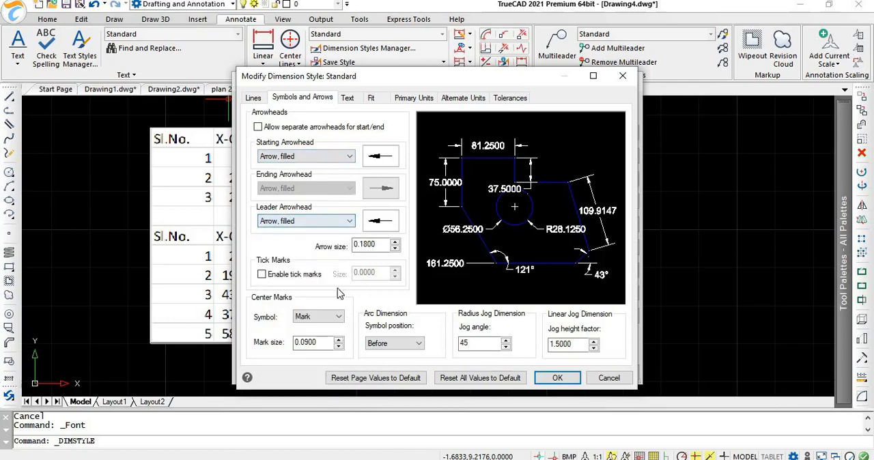
Step: Examine the Standard dimension style's text, fit and primary unit settings, including the linear unit formats, and close the Dimension Styles Manager
{"action": "left_click", "coordinate": [350, 101]}
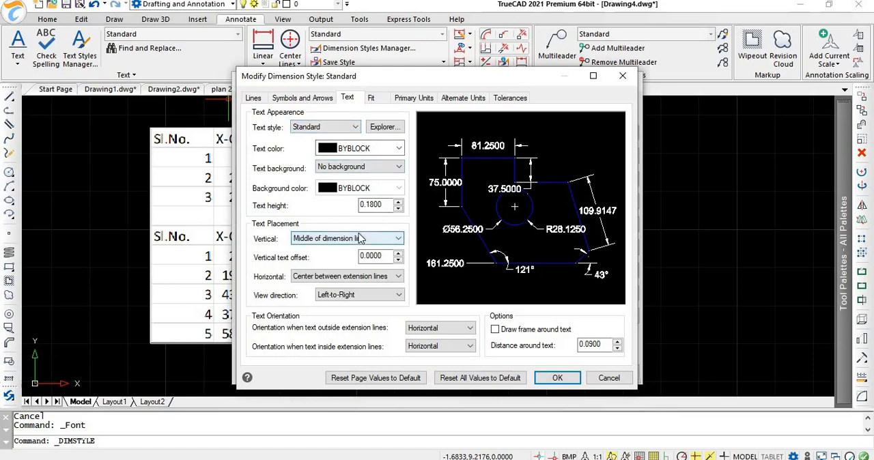
{"action": "left_click", "coordinate": [375, 99]}
{"action": "left_click", "coordinate": [414, 97]}
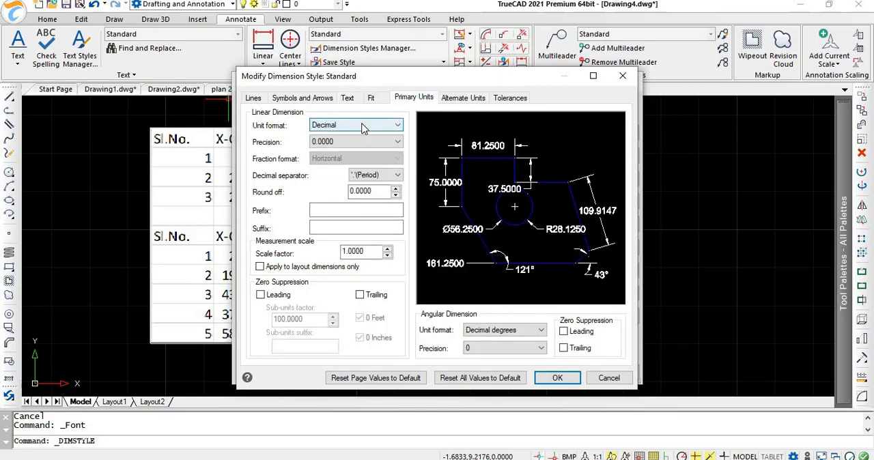
{"action": "left_click", "coordinate": [364, 129]}
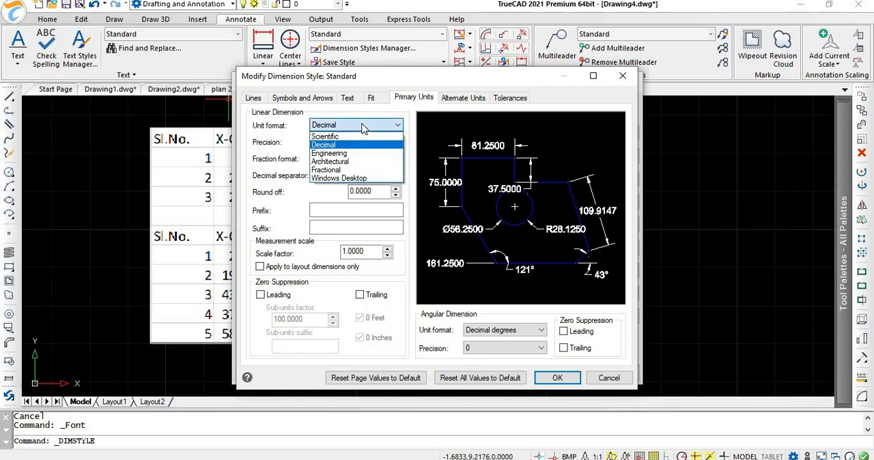
{"action": "left_click", "coordinate": [364, 129]}
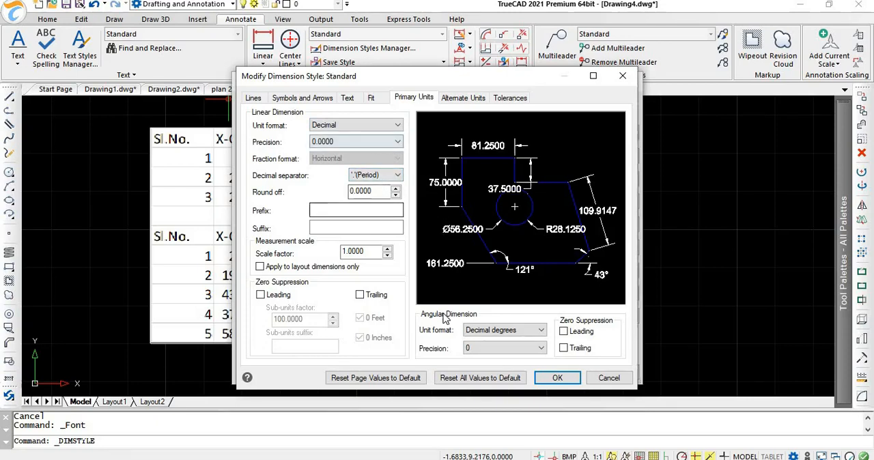
{"action": "left_click", "coordinate": [557, 381]}
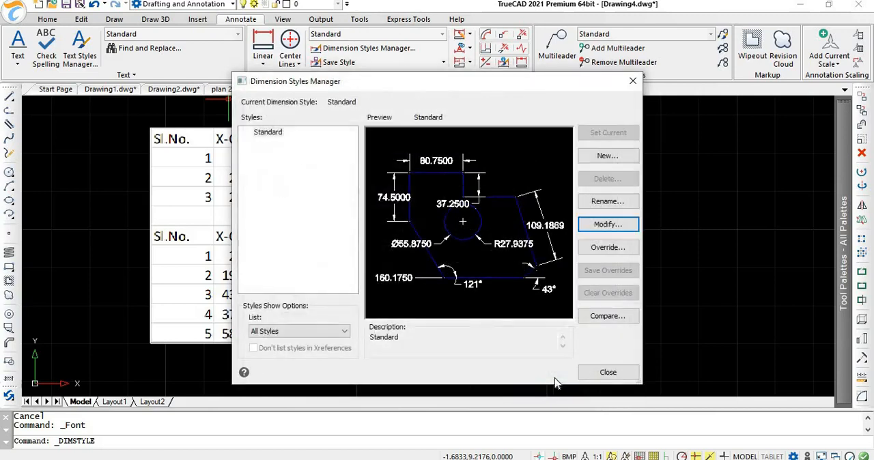
{"action": "left_click", "coordinate": [603, 377]}
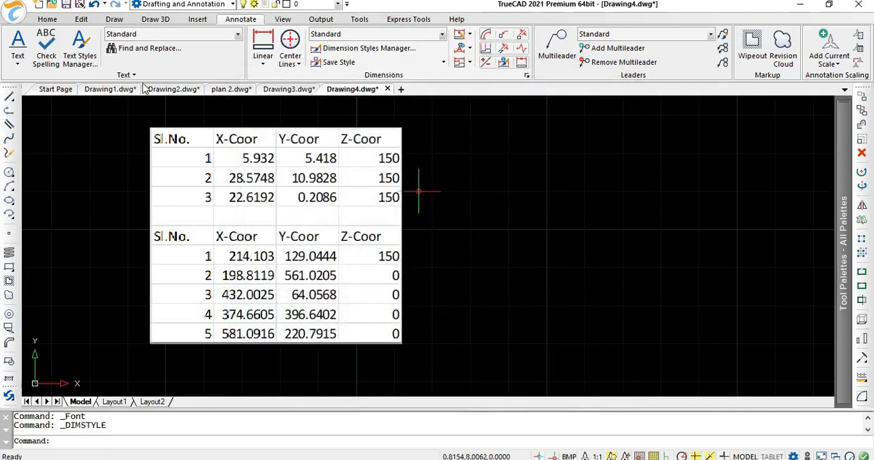
Step: Switch to the plan 2 drawing and view its house model from Right Side, Aerial Left Front and Aerial Right Front
{"action": "left_click", "coordinate": [231, 90]}
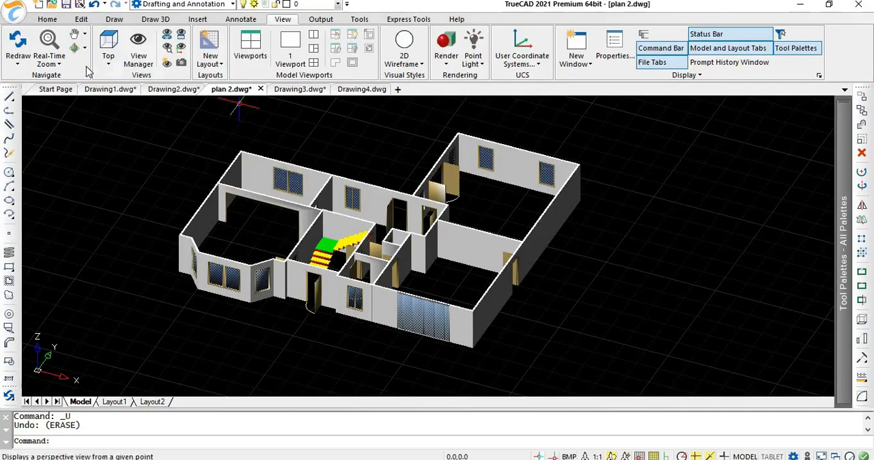
{"action": "left_click", "coordinate": [118, 66]}
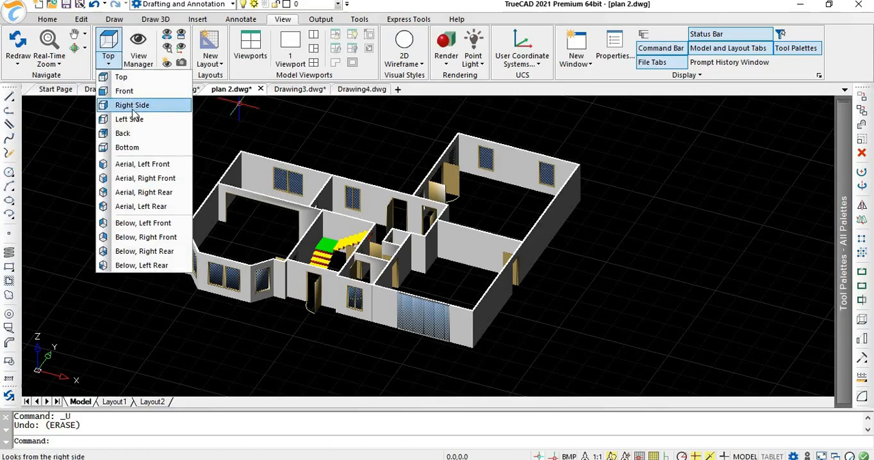
{"action": "left_click", "coordinate": [121, 104]}
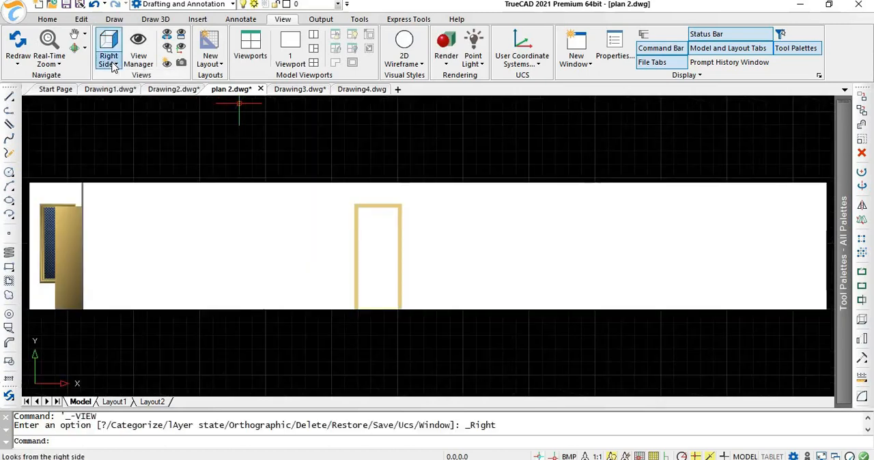
{"action": "left_click", "coordinate": [113, 64]}
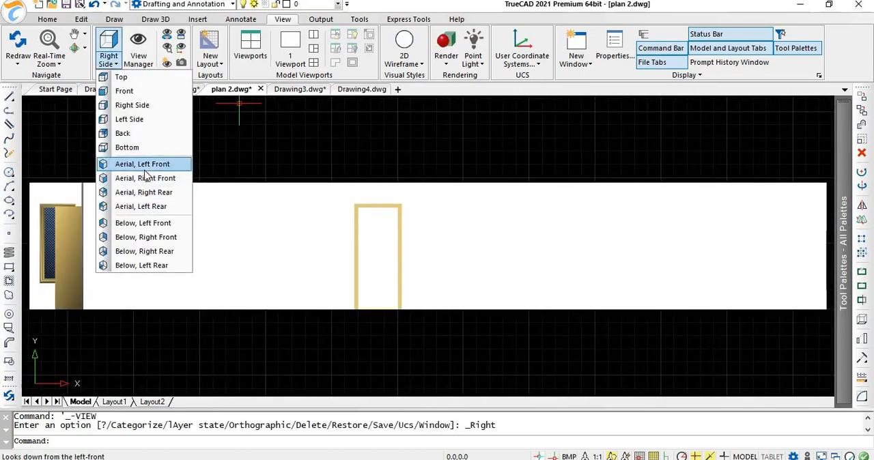
{"action": "left_click", "coordinate": [144, 168]}
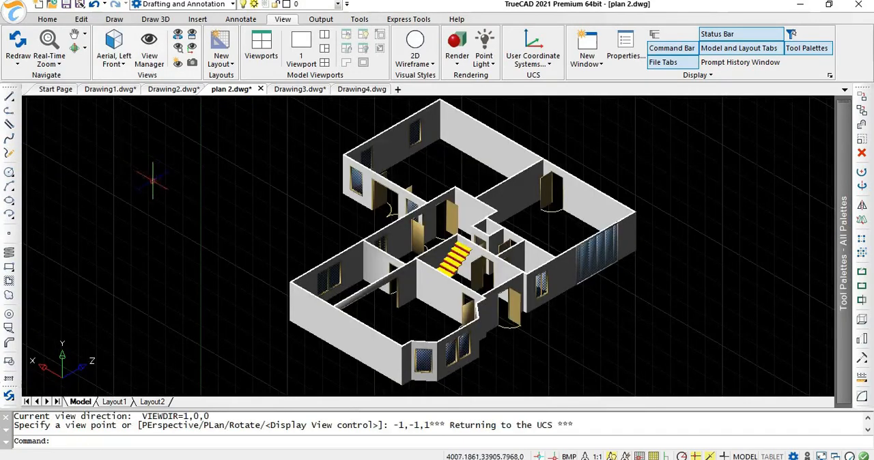
{"action": "left_click", "coordinate": [114, 59]}
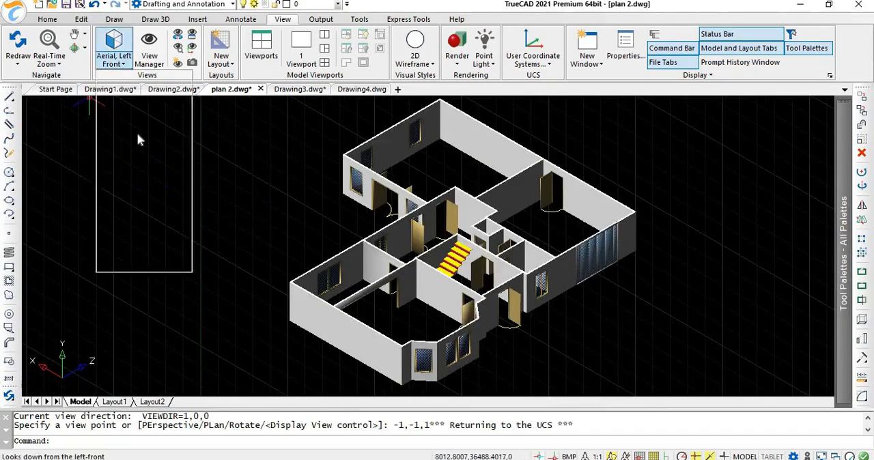
{"action": "left_click", "coordinate": [144, 179]}
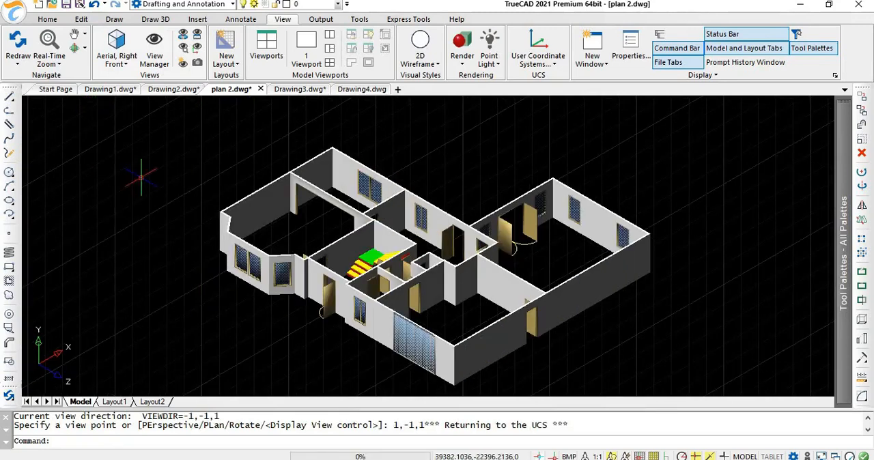
Step: Preview the house model in the 2D Wireframe and 3D Wireframe visual styles
{"action": "left_click", "coordinate": [418, 60]}
{"action": "left_click", "coordinate": [435, 83]}
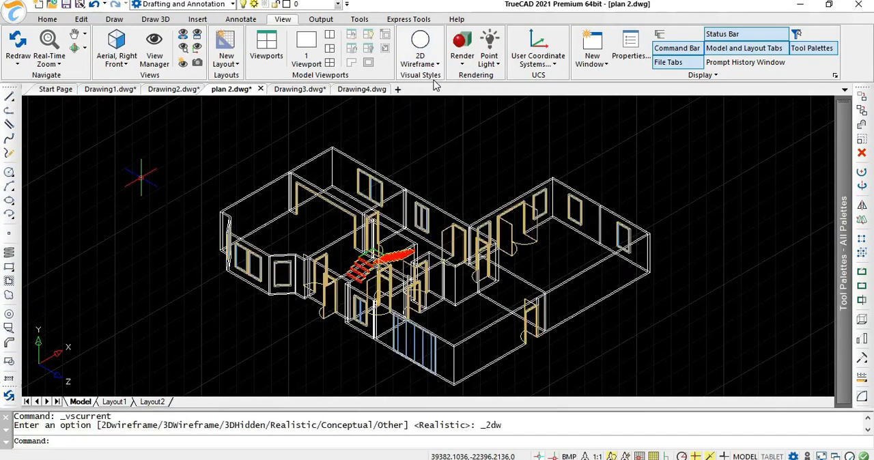
{"action": "left_click", "coordinate": [420, 60]}
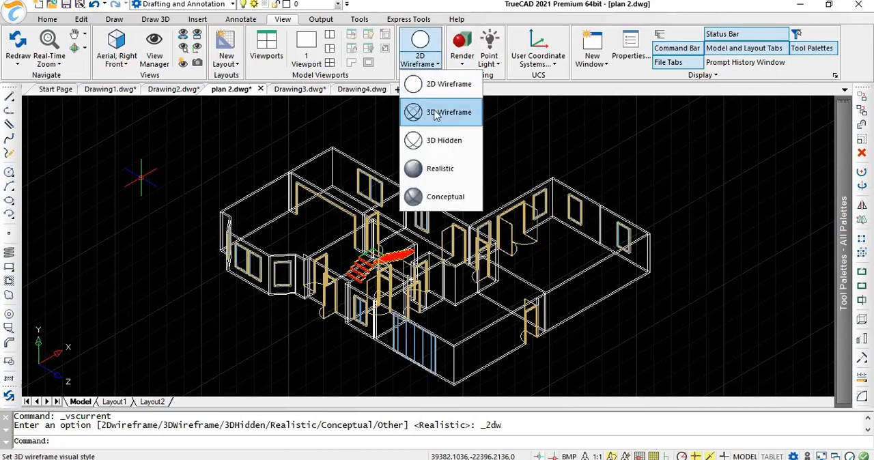
{"action": "left_click", "coordinate": [435, 113]}
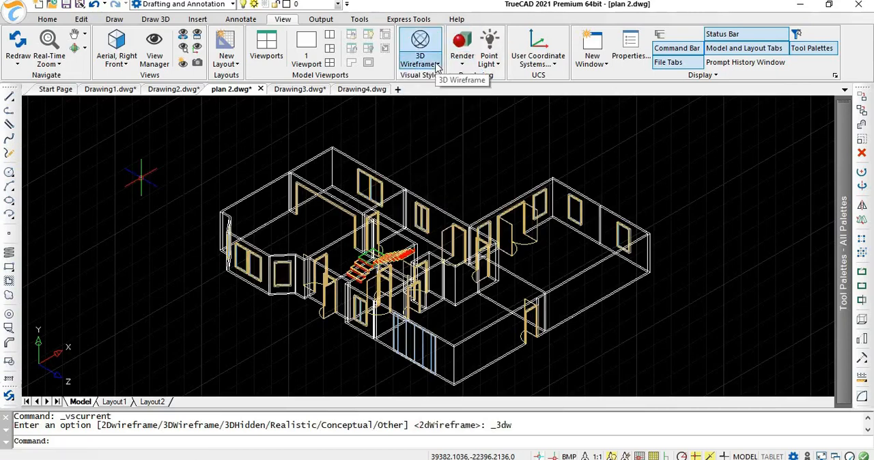
Step: Apply the Realistic visual style to the house model and set the Top view
{"action": "left_click", "coordinate": [437, 67]}
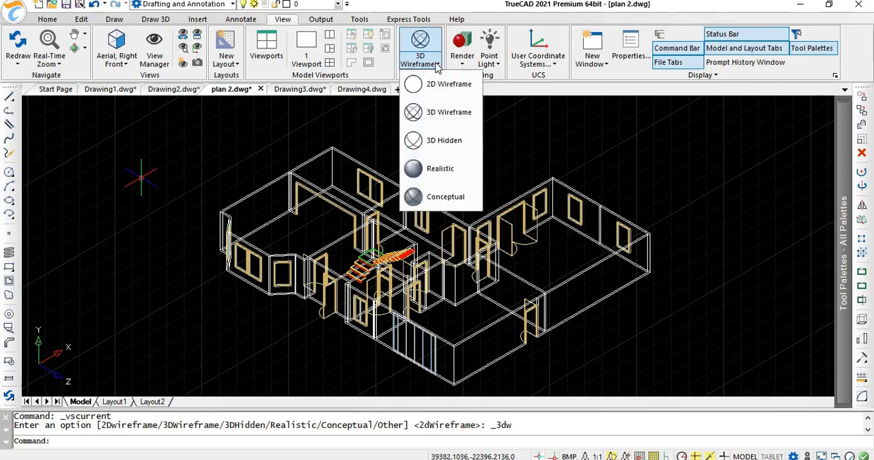
{"action": "left_click", "coordinate": [447, 168]}
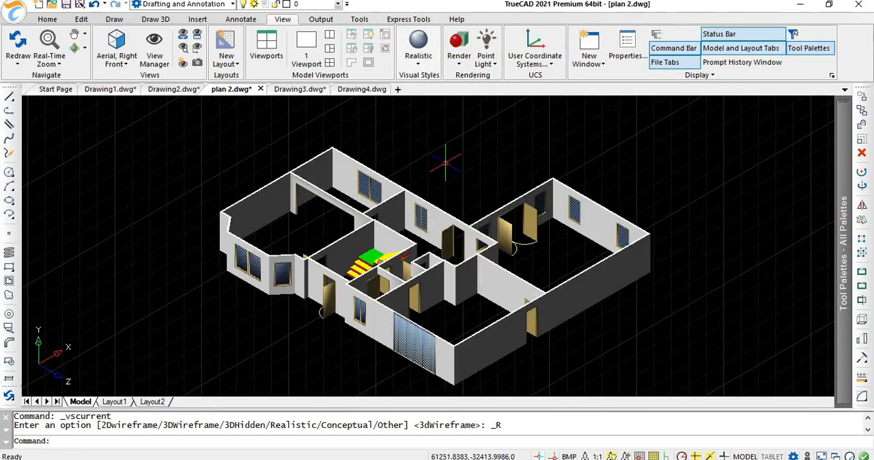
{"action": "left_click", "coordinate": [116, 60]}
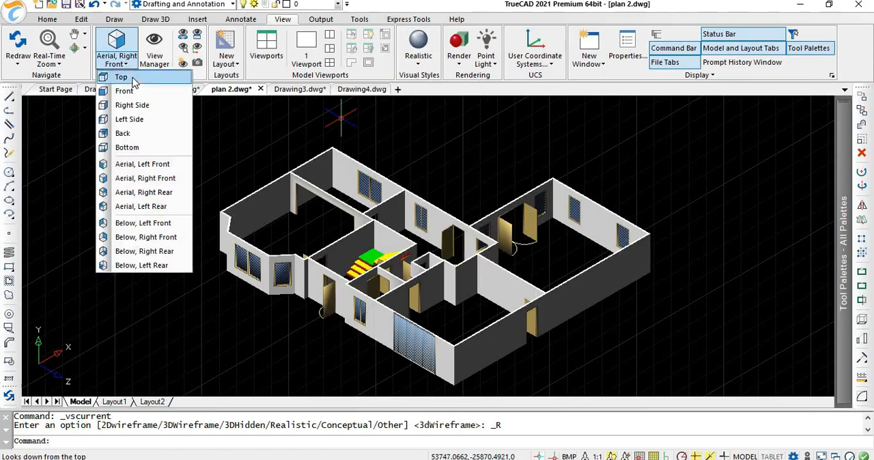
{"action": "left_click", "coordinate": [133, 79]}
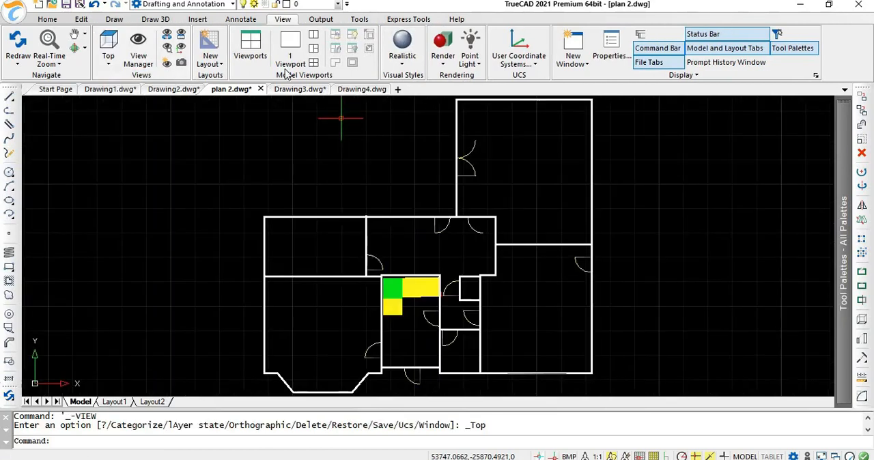
Step: Start publishing the open drawings and set PDF as the output to publish to
{"action": "left_click", "coordinate": [324, 23]}
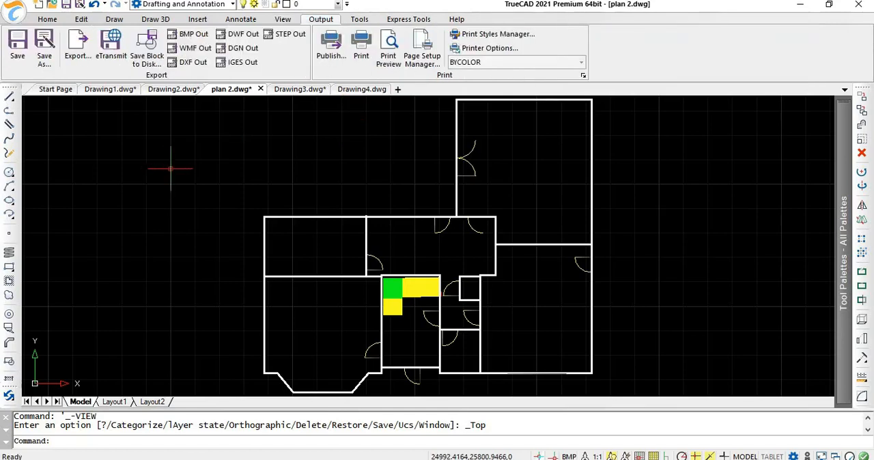
{"action": "left_click", "coordinate": [333, 60]}
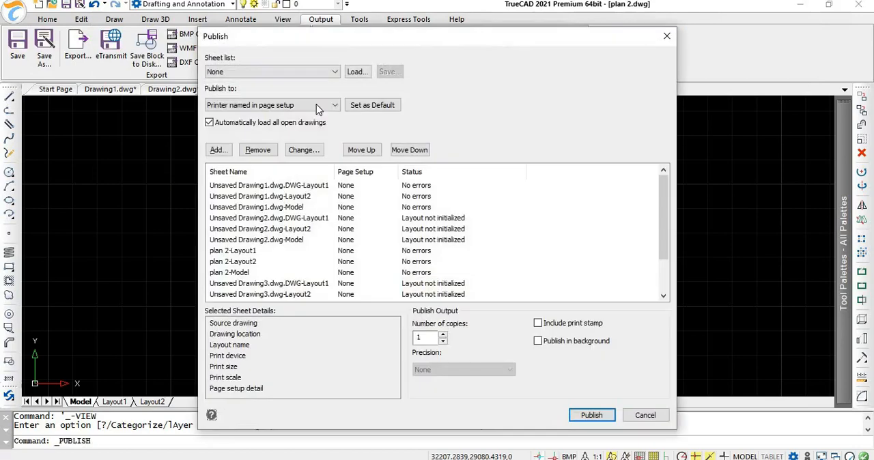
{"action": "left_click", "coordinate": [316, 107]}
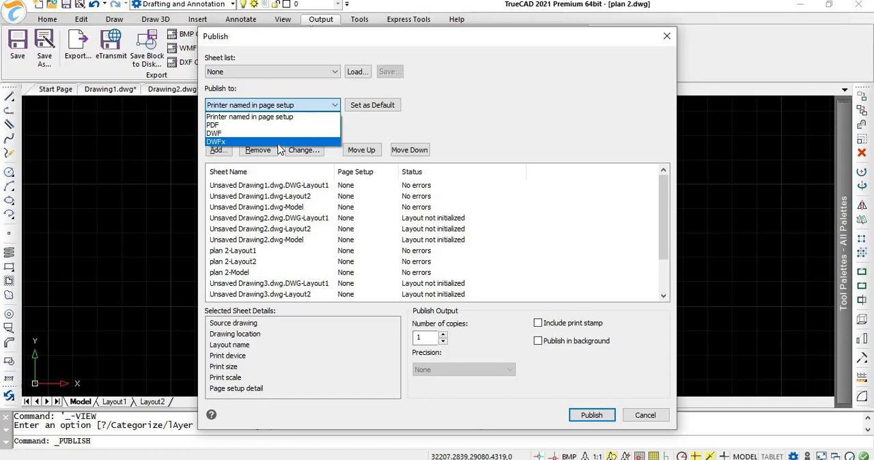
{"action": "left_click", "coordinate": [276, 127]}
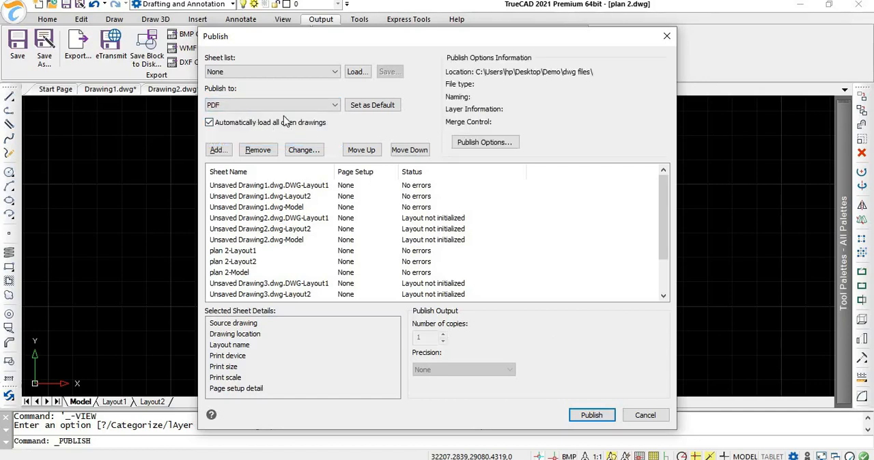
Step: Enable layer support (pdf v1.6) and 3D PDF Export in the PDF publish options
{"action": "left_click", "coordinate": [472, 144]}
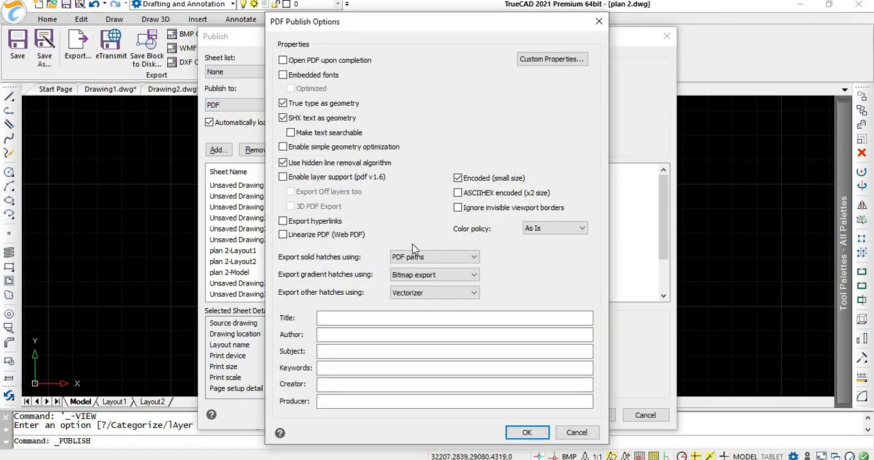
{"action": "left_click", "coordinate": [283, 178]}
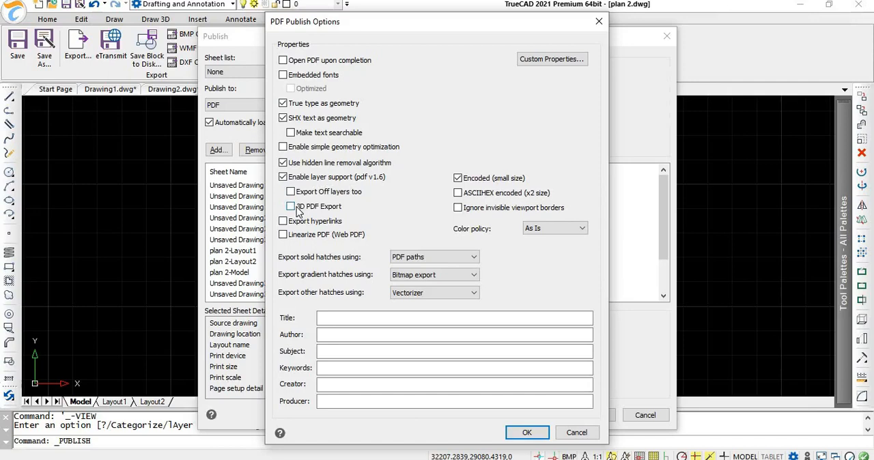
{"action": "left_click", "coordinate": [292, 207]}
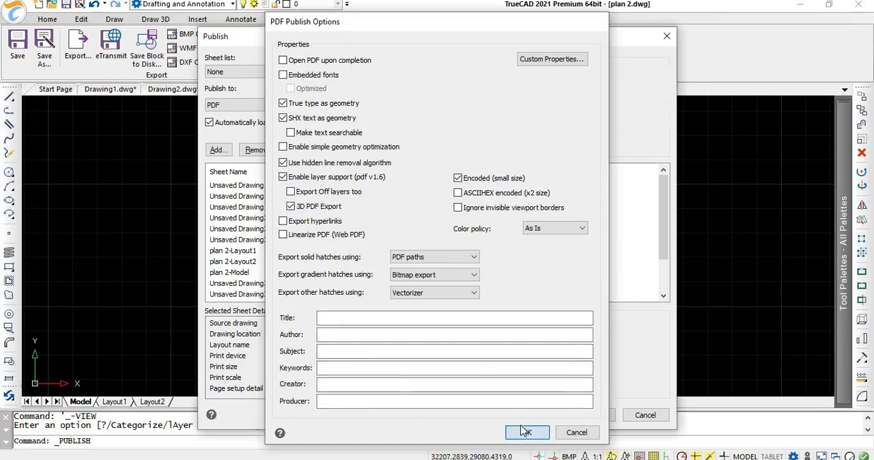
{"action": "left_click", "coordinate": [526, 432]}
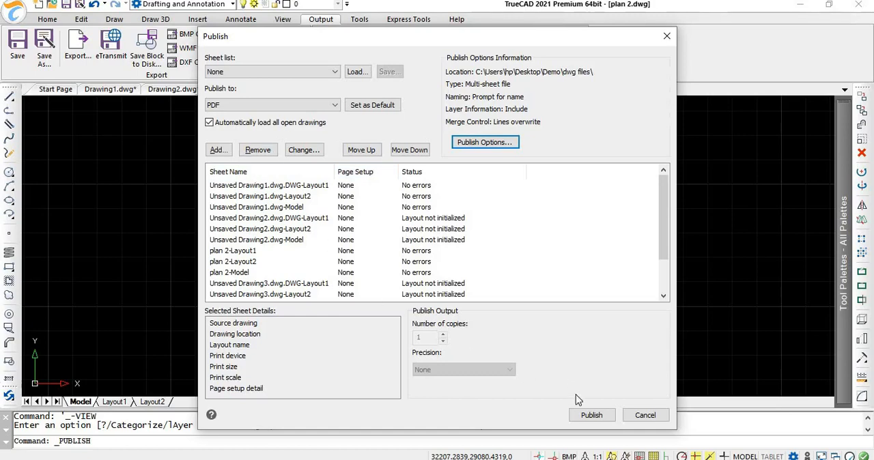
Step: Try to publish the listed sheets to PDF, and leave publishing without saving the sheet list
{"action": "left_click", "coordinate": [592, 417]}
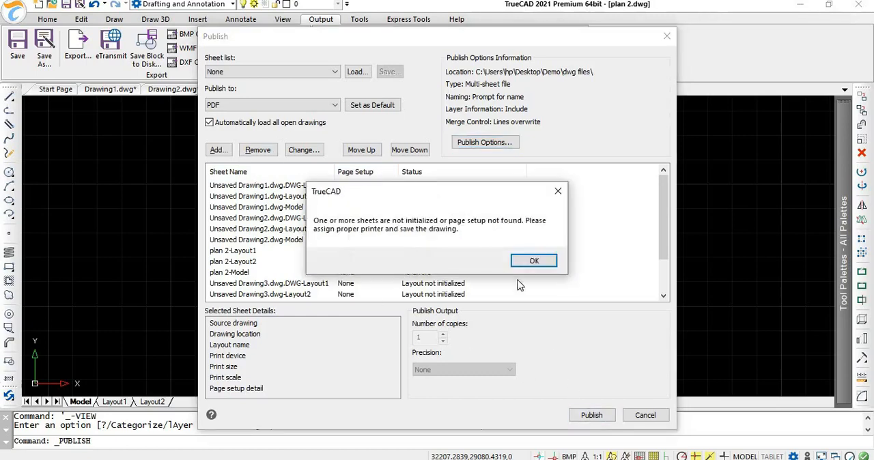
{"action": "left_click", "coordinate": [529, 263]}
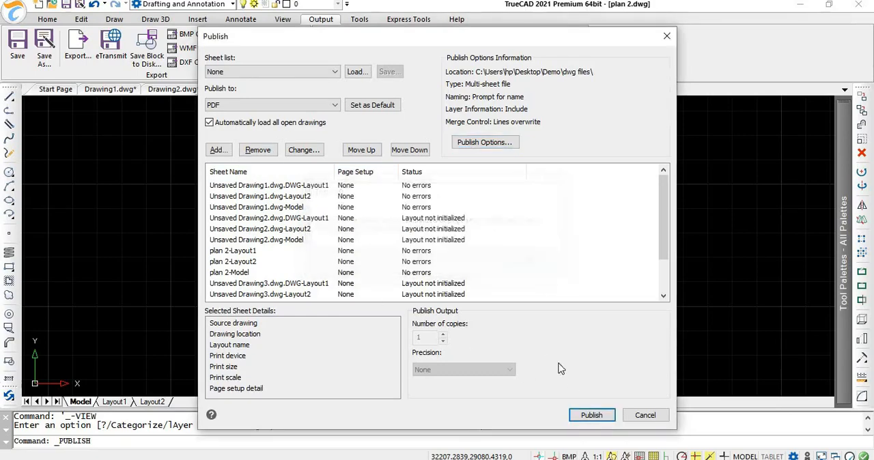
{"action": "left_click", "coordinate": [645, 416]}
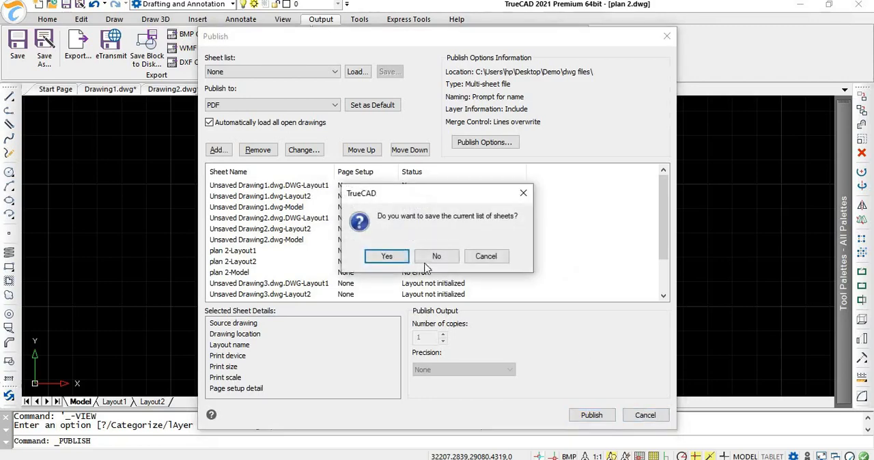
{"action": "left_click", "coordinate": [423, 256]}
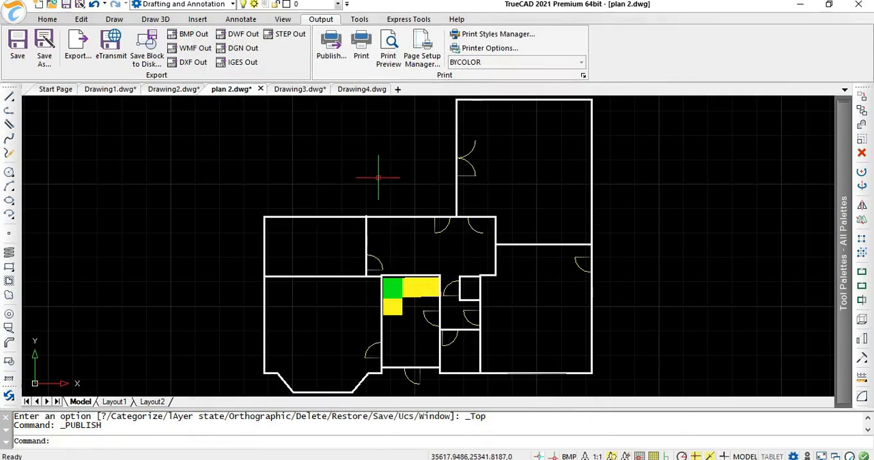
Step: View the Page Setup Manager with its option for adding a page setup, and open the Print Styles Manager
{"action": "left_click", "coordinate": [421, 60]}
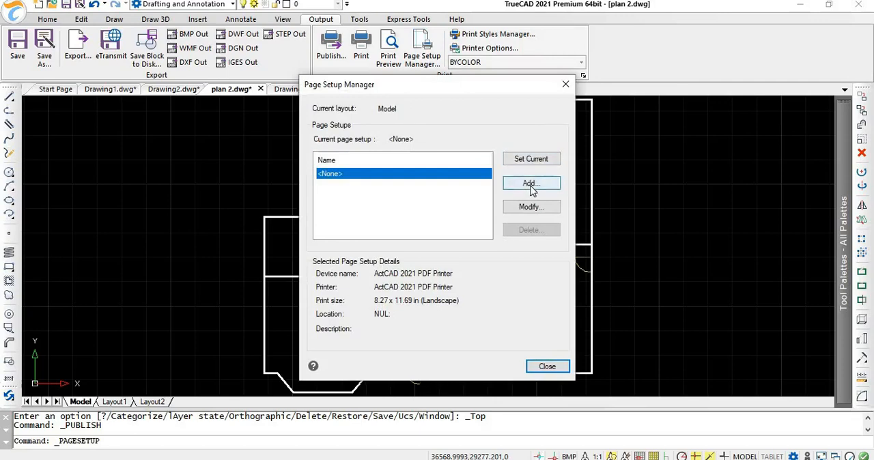
{"action": "left_click", "coordinate": [531, 185]}
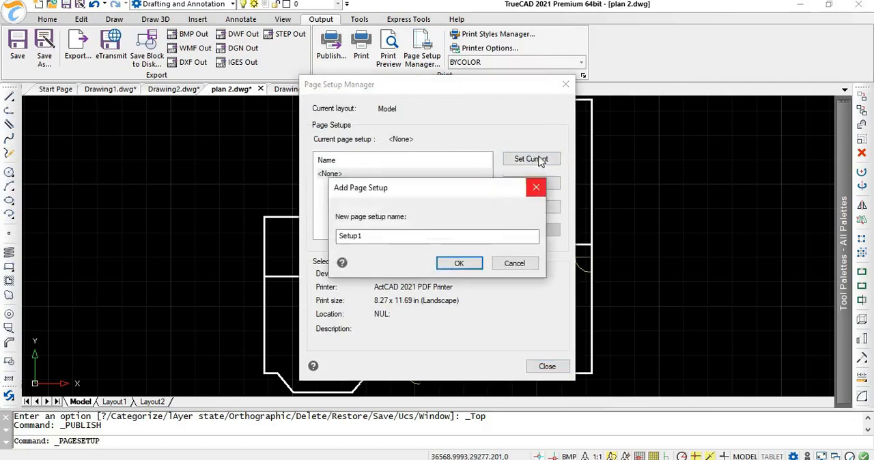
{"action": "key", "text": "Escape"}
{"action": "left_click", "coordinate": [564, 91]}
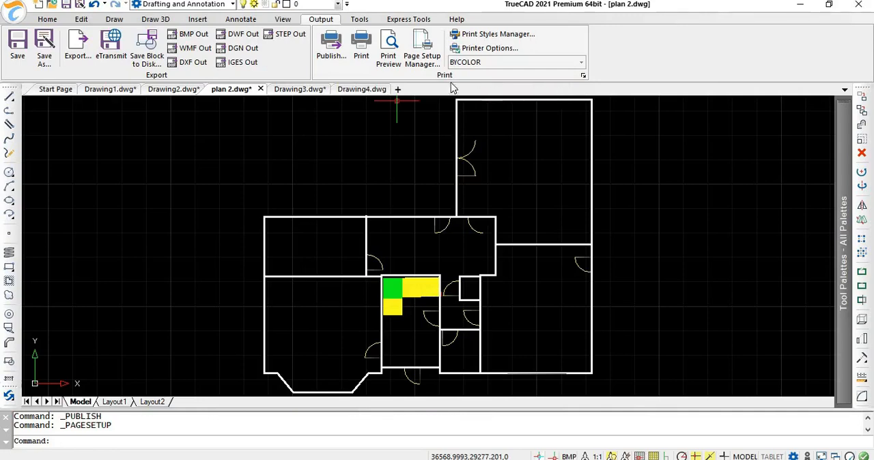
{"action": "left_click", "coordinate": [497, 33]}
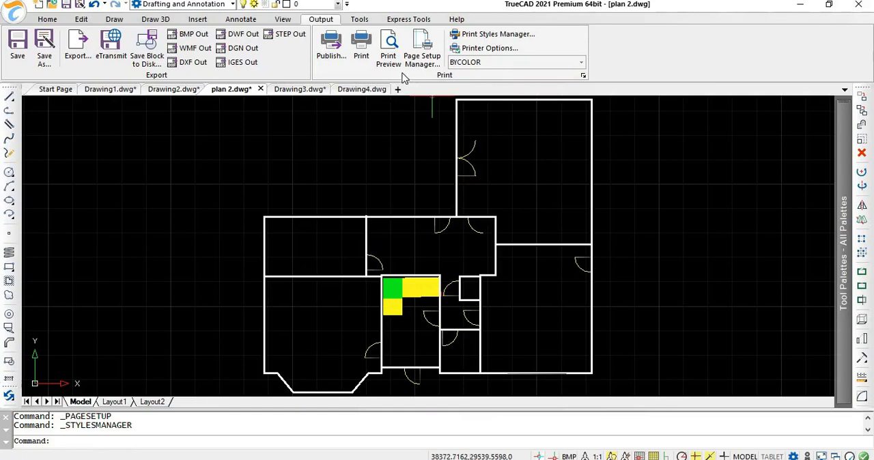
Step: Examine the general program options for the autosave interval, autosave drawing extension and default save formats
{"action": "left_click", "coordinate": [360, 19]}
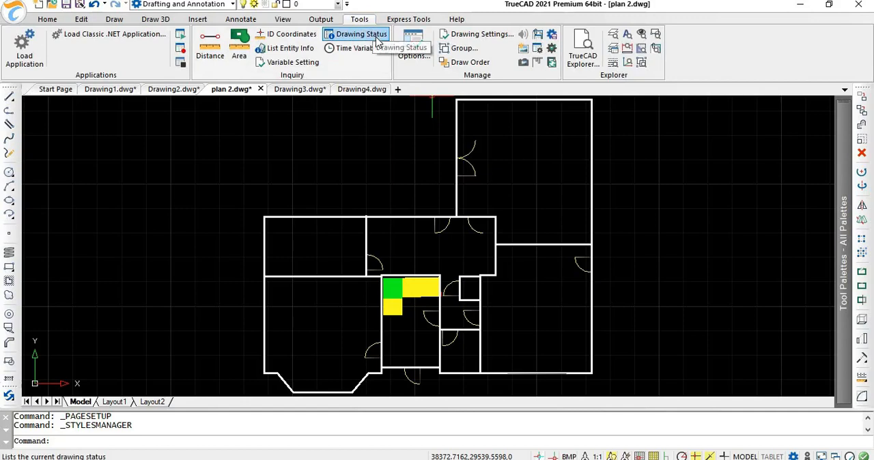
{"action": "left_click", "coordinate": [415, 53]}
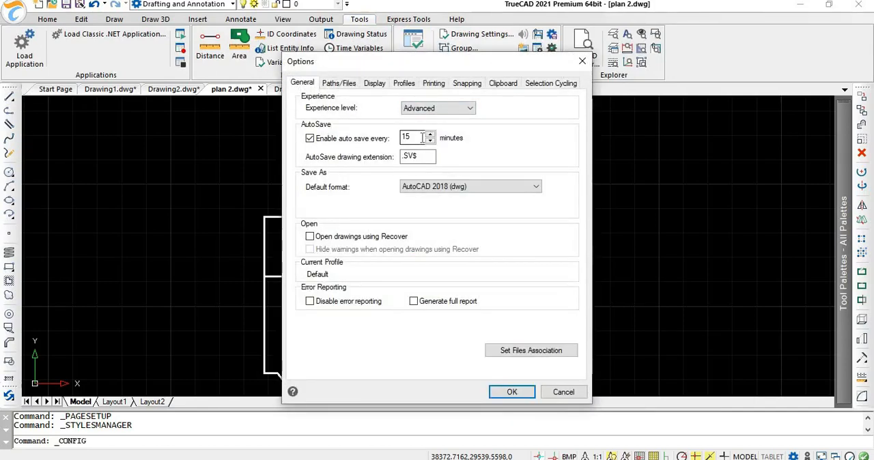
{"action": "left_click", "coordinate": [420, 138]}
{"action": "left_click_drag", "start_coordinate": [422, 158], "coordinate": [409, 161]}
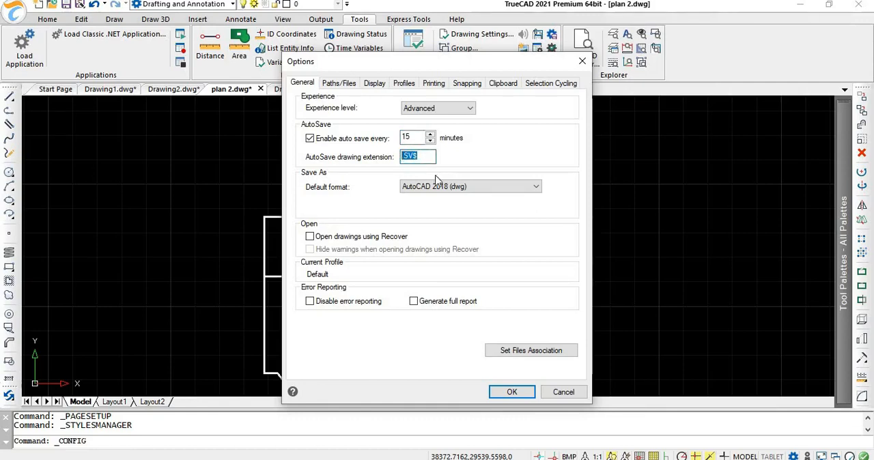
{"action": "left_click", "coordinate": [467, 187]}
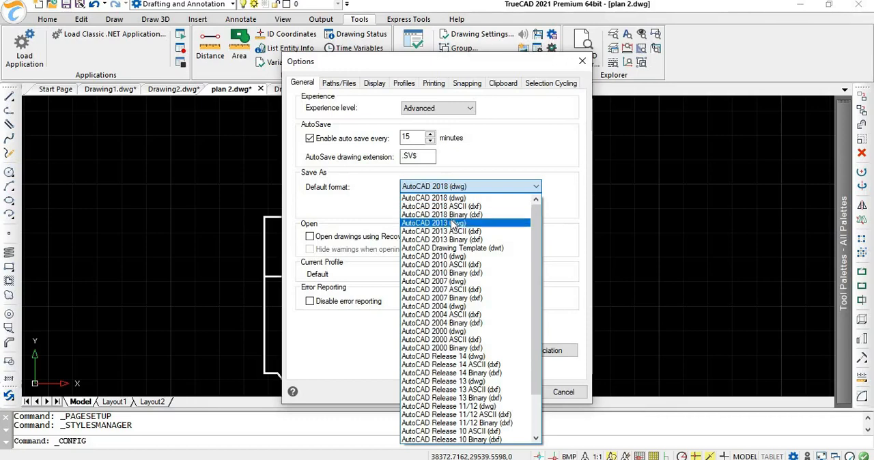
{"action": "left_click", "coordinate": [570, 191]}
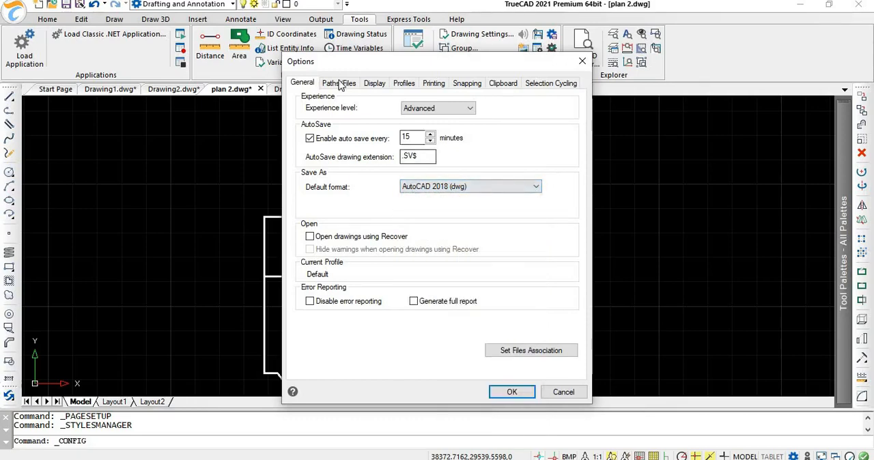
Step: Review the display options and the installed interface languages, keeping English as the language
{"action": "left_click", "coordinate": [374, 84]}
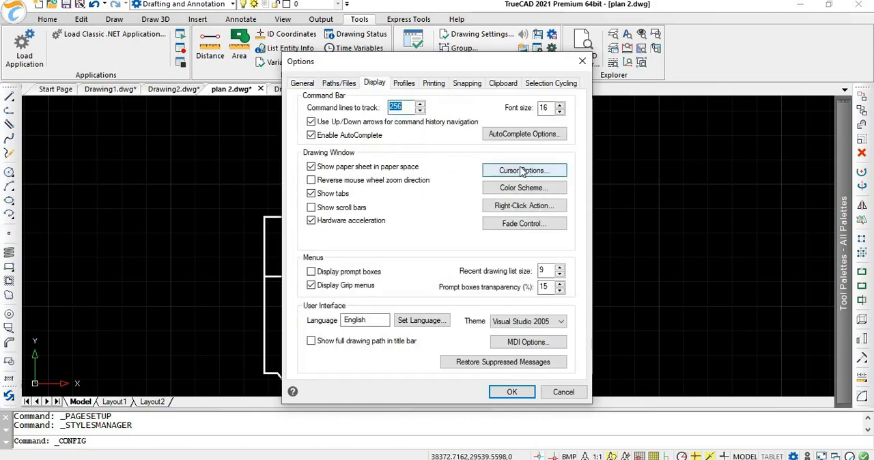
{"action": "left_click", "coordinate": [432, 321]}
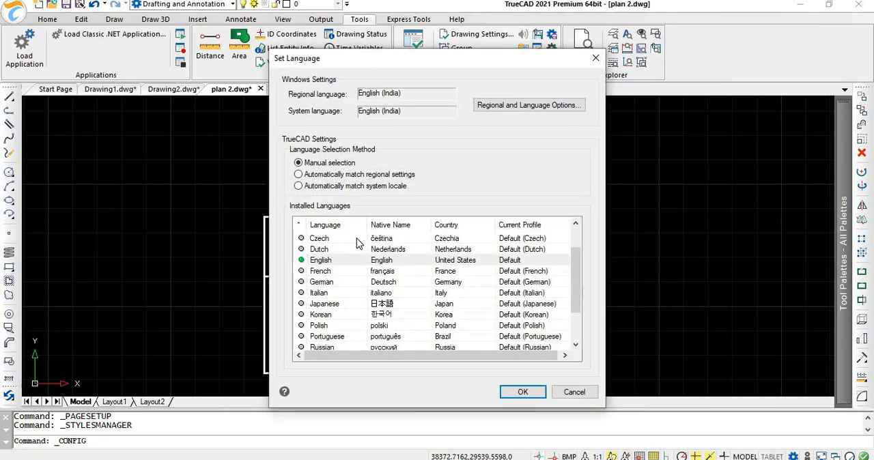
{"action": "left_click", "coordinate": [523, 393]}
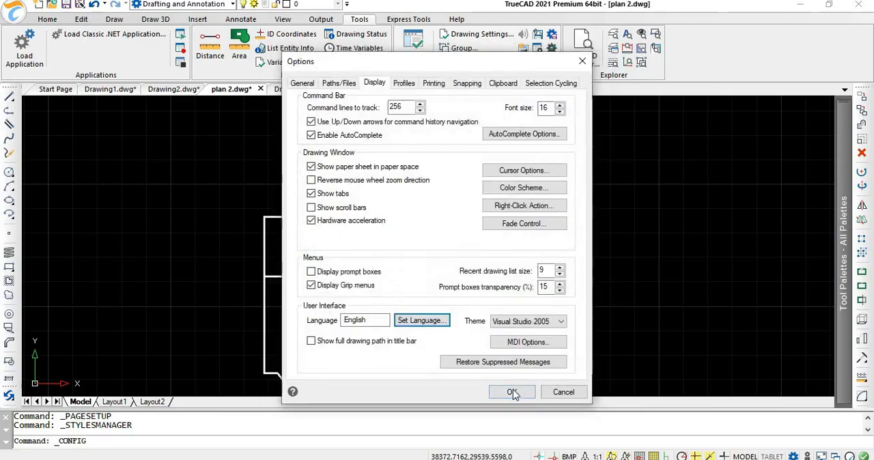
{"action": "left_click", "coordinate": [512, 392]}
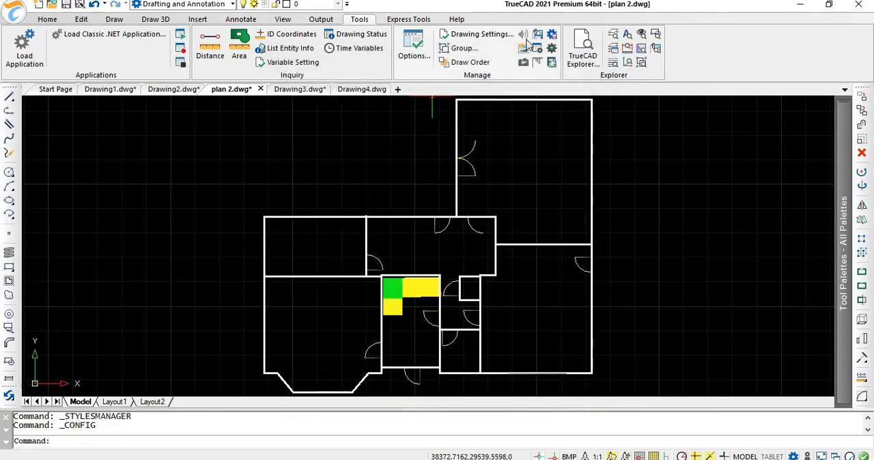
Step: Review the drawing settings for angular and linear units, entity creation and modification, display, coordinate input and 3D
{"action": "left_click", "coordinate": [496, 40]}
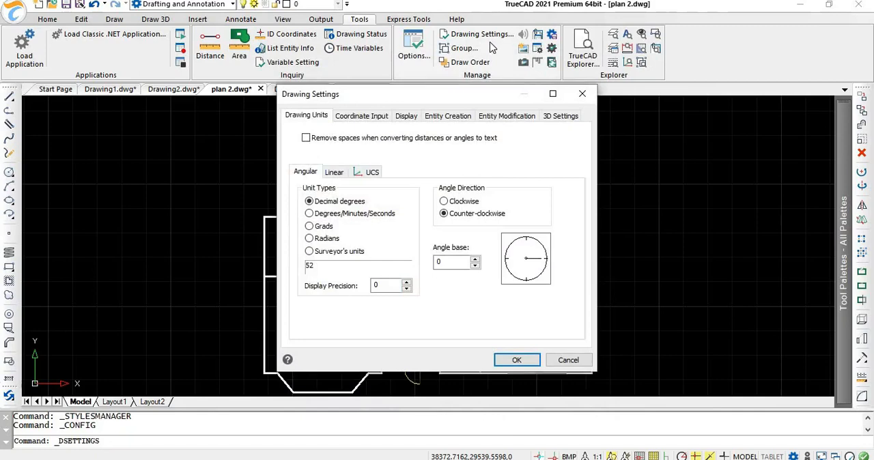
{"action": "left_click", "coordinate": [335, 175]}
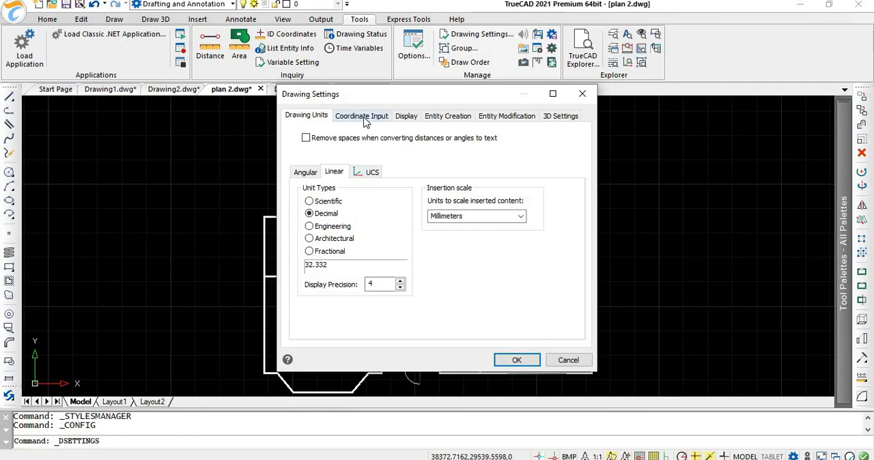
{"action": "left_click", "coordinate": [440, 121]}
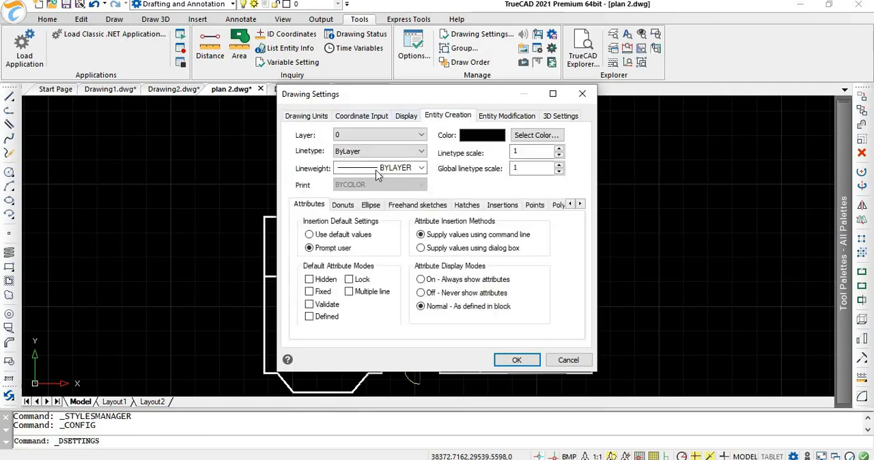
{"action": "left_click", "coordinate": [507, 120]}
{"action": "left_click", "coordinate": [408, 120]}
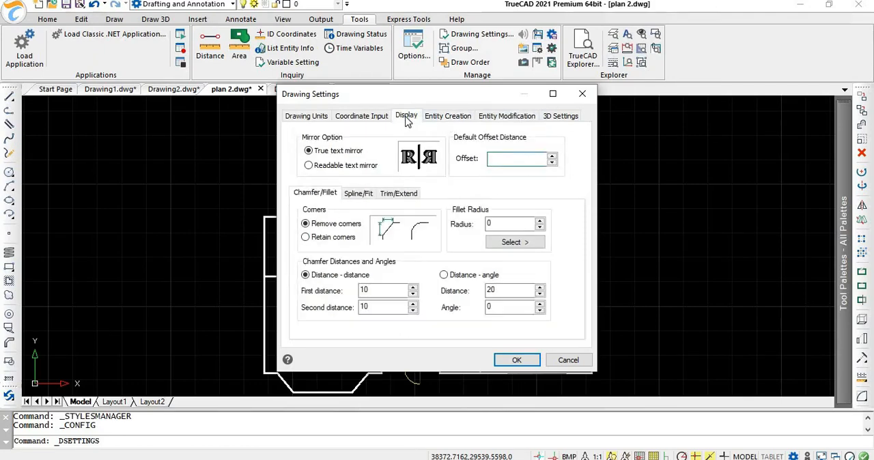
{"action": "left_click", "coordinate": [372, 117]}
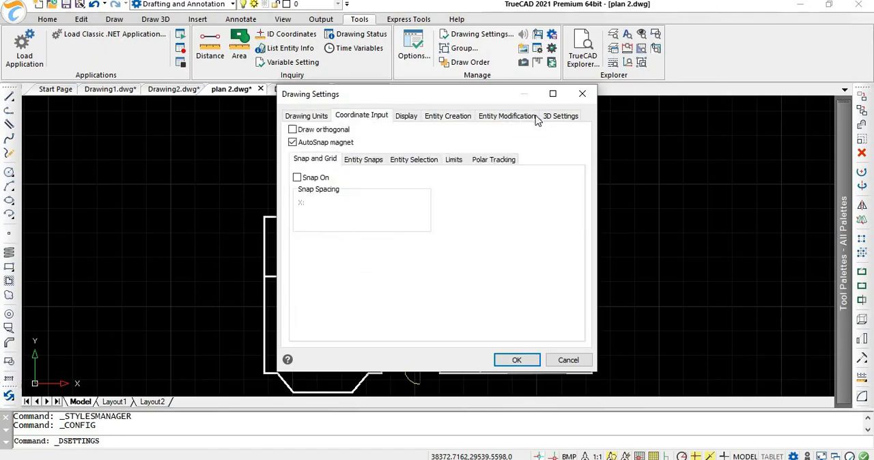
{"action": "left_click", "coordinate": [557, 117]}
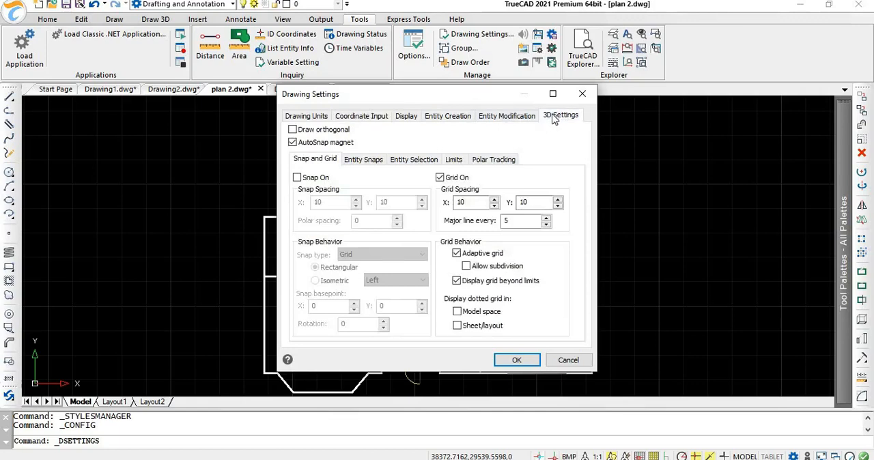
{"action": "left_click", "coordinate": [583, 96]}
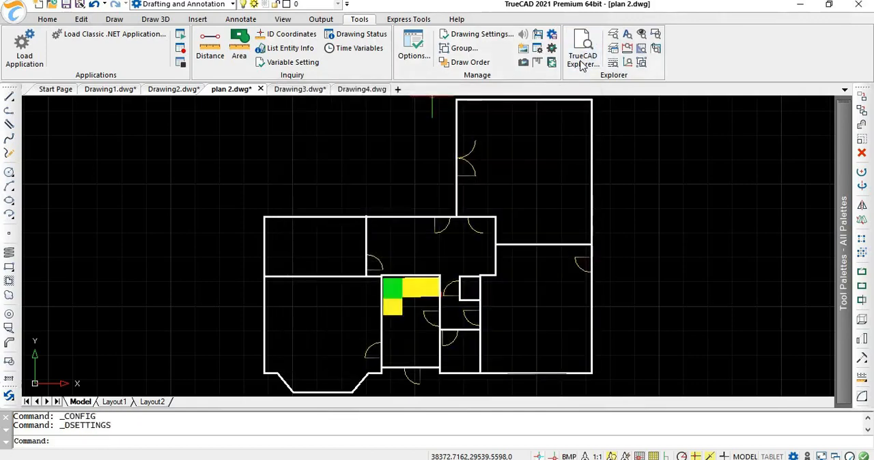
Step: Browse the drawing's text styles and layers in the TrueCAD Explorer
{"action": "left_click", "coordinate": [582, 65]}
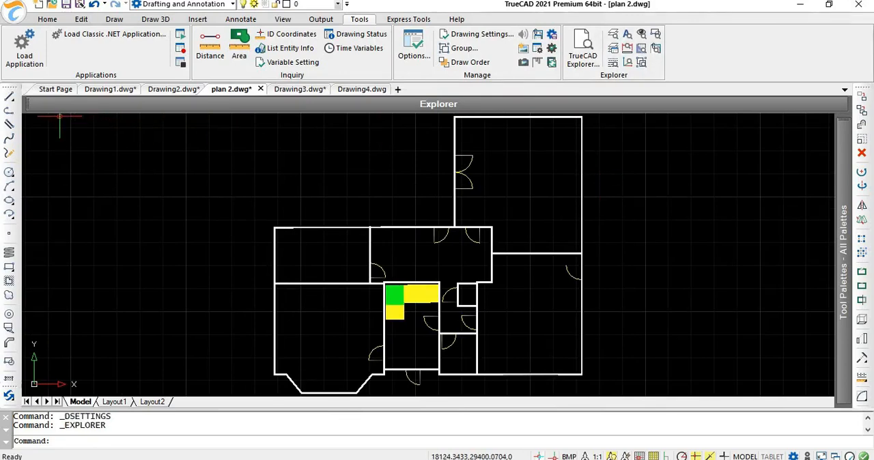
{"action": "mouse_move", "coordinate": [54, 103]}
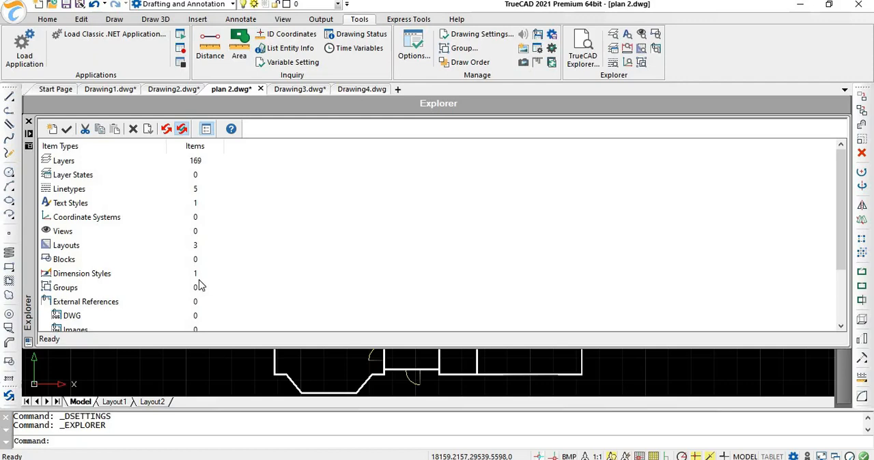
{"action": "left_click", "coordinate": [193, 206]}
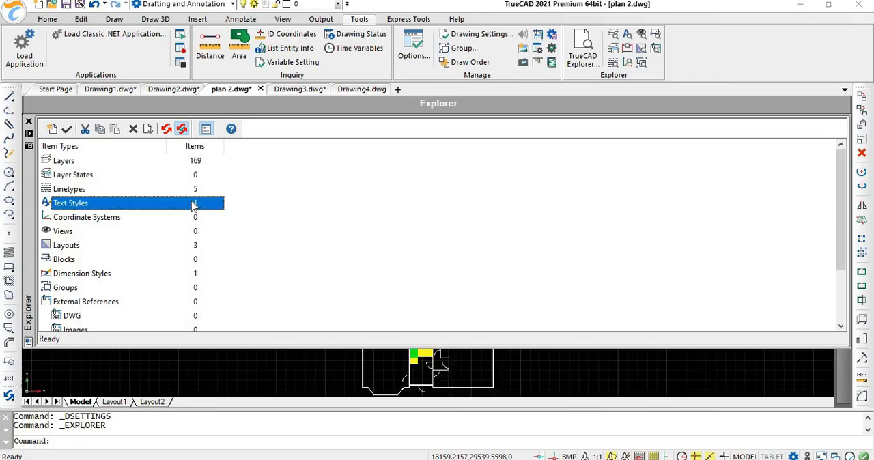
{"action": "left_click", "coordinate": [196, 164]}
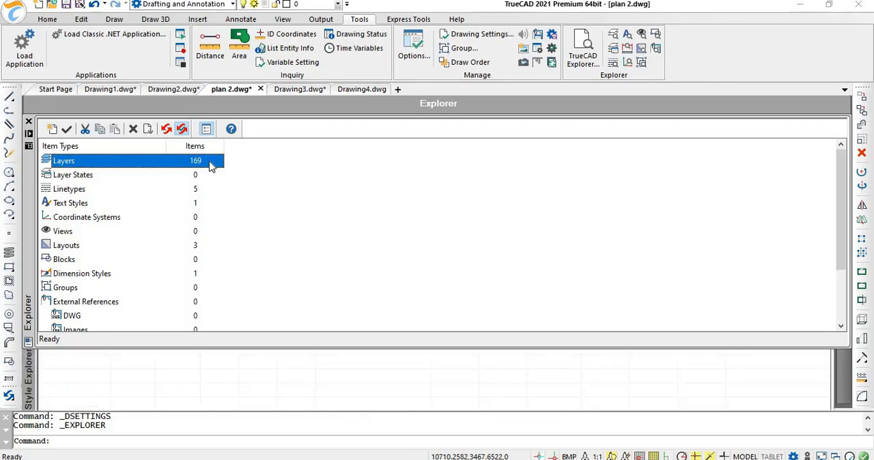
{"action": "scroll", "coordinate": [211, 250], "scroll_direction": "down", "scroll_amount": 1}
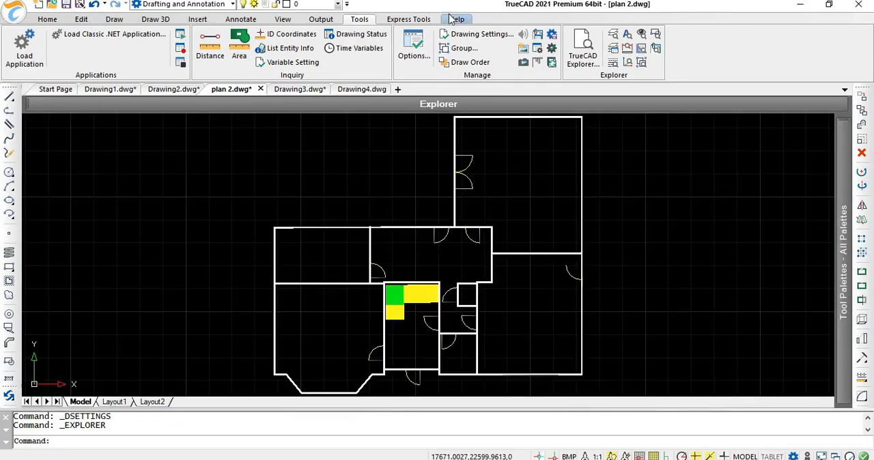
Step: Open the TrueCAD User Guide PDF from the help resources
{"action": "left_click", "coordinate": [455, 19]}
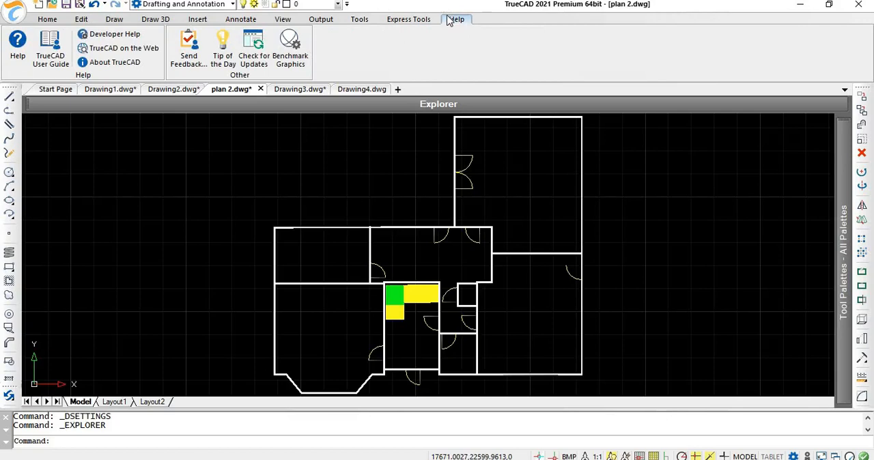
{"action": "left_click", "coordinate": [46, 63]}
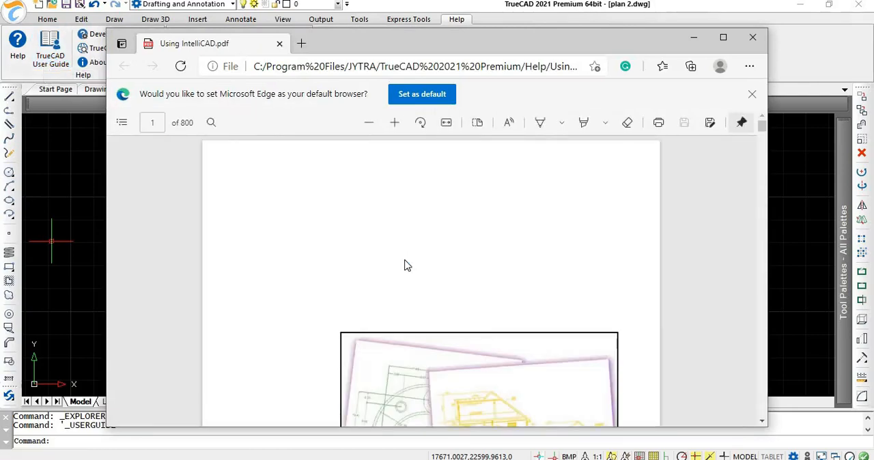
Step: Look through the user guide's table of contents, from the introduction to the working with drawings chapter, and close the guide
{"action": "scroll", "coordinate": [406, 263], "scroll_direction": "down", "scroll_amount": 5}
{"action": "scroll", "coordinate": [405, 265], "scroll_direction": "down", "scroll_amount": 15}
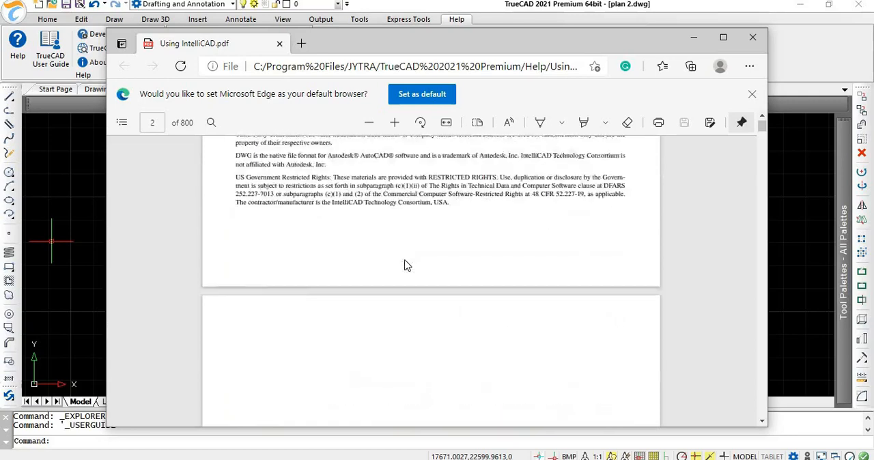
{"action": "scroll", "coordinate": [406, 265], "scroll_direction": "up", "scroll_amount": 6}
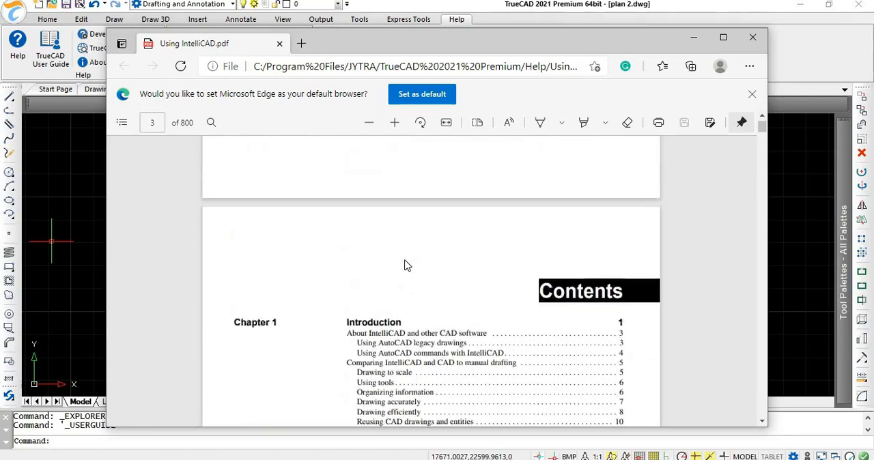
{"action": "scroll", "coordinate": [405, 265], "scroll_direction": "down", "scroll_amount": 4}
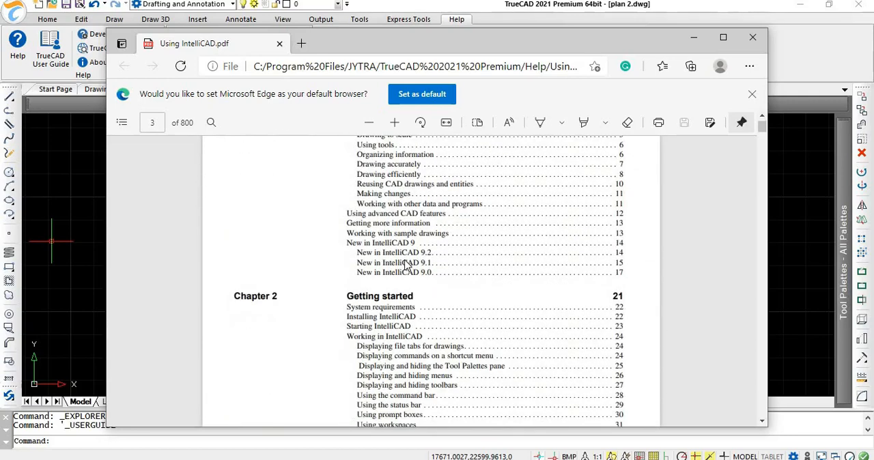
{"action": "scroll", "coordinate": [418, 252], "scroll_direction": "down", "scroll_amount": 3}
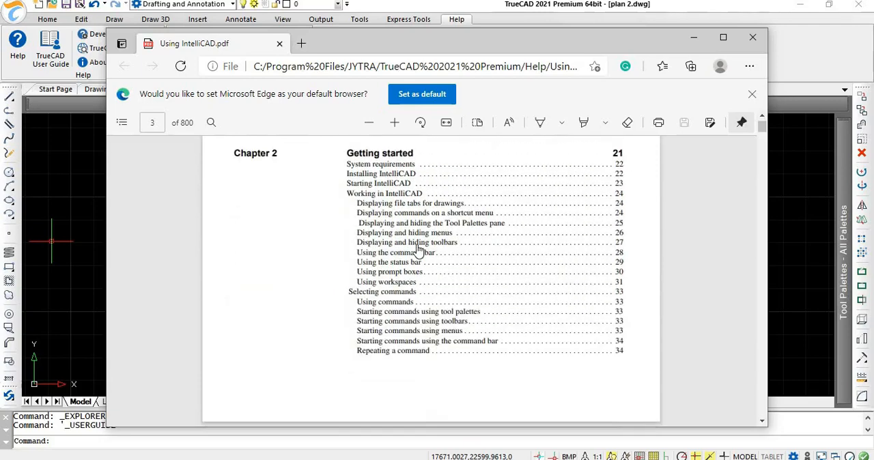
{"action": "scroll", "coordinate": [417, 251], "scroll_direction": "down", "scroll_amount": 13}
{"action": "scroll", "coordinate": [416, 250], "scroll_direction": "up", "scroll_amount": 5}
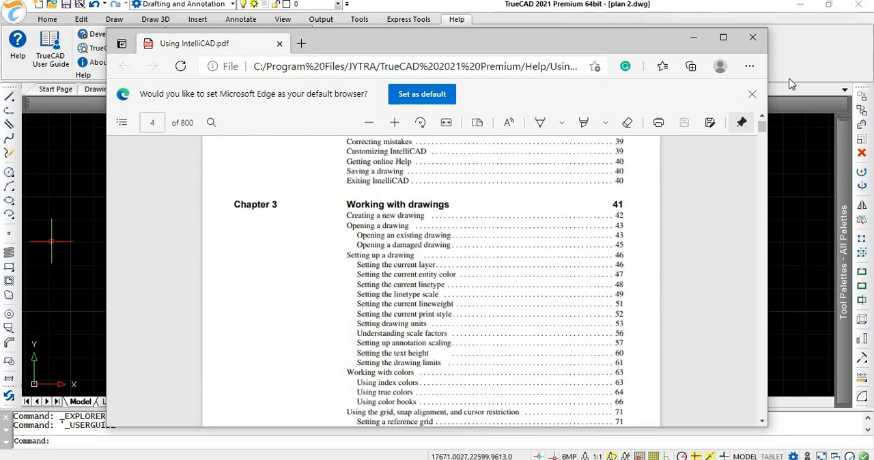
{"action": "left_click", "coordinate": [752, 37]}
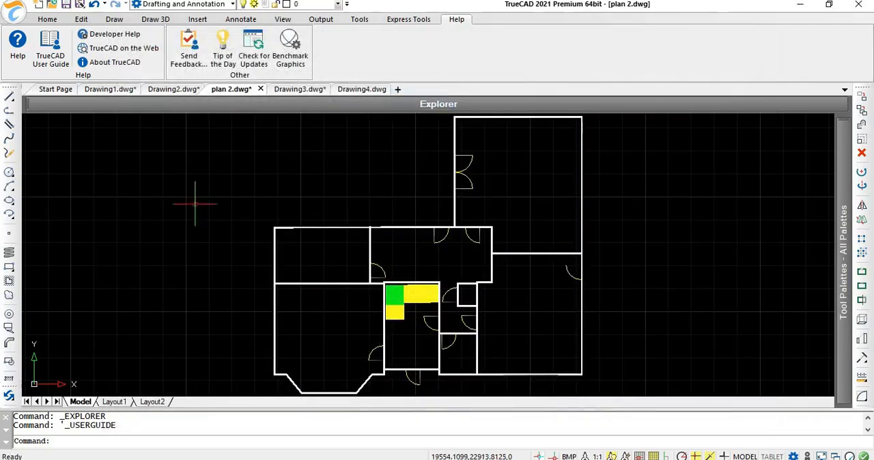
Step: Open the TrueCAD web page from the help resources and check for program updates
{"action": "left_click", "coordinate": [122, 52]}
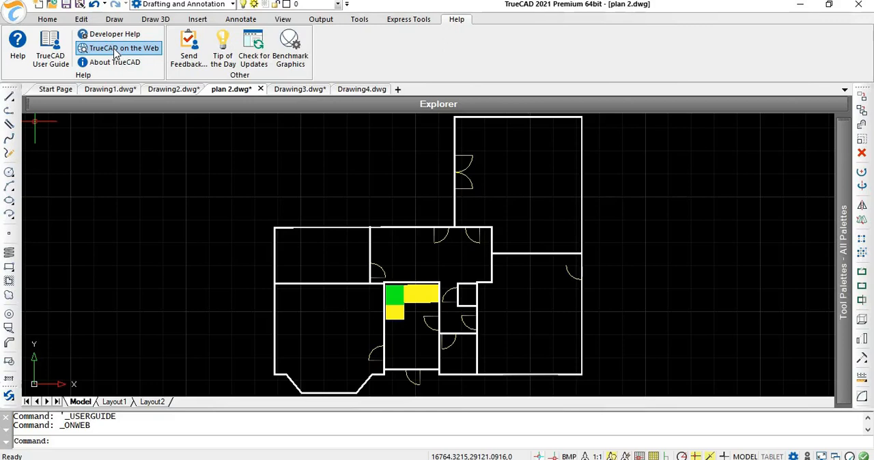
{"action": "left_click", "coordinate": [258, 57]}
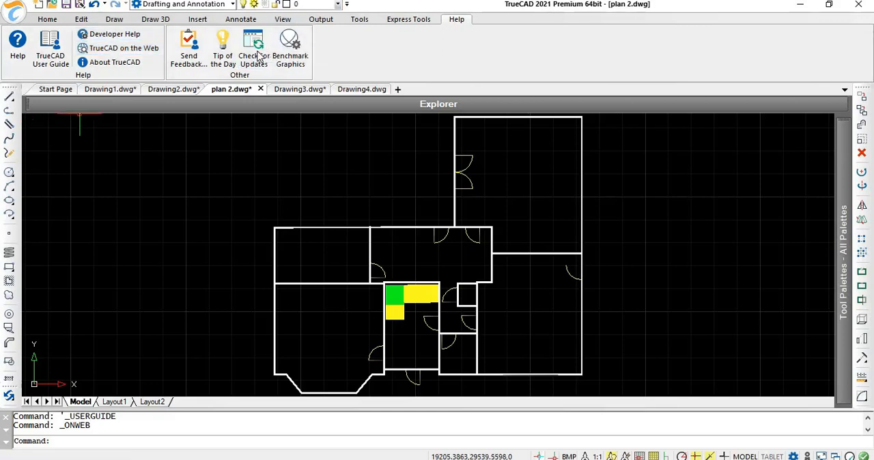